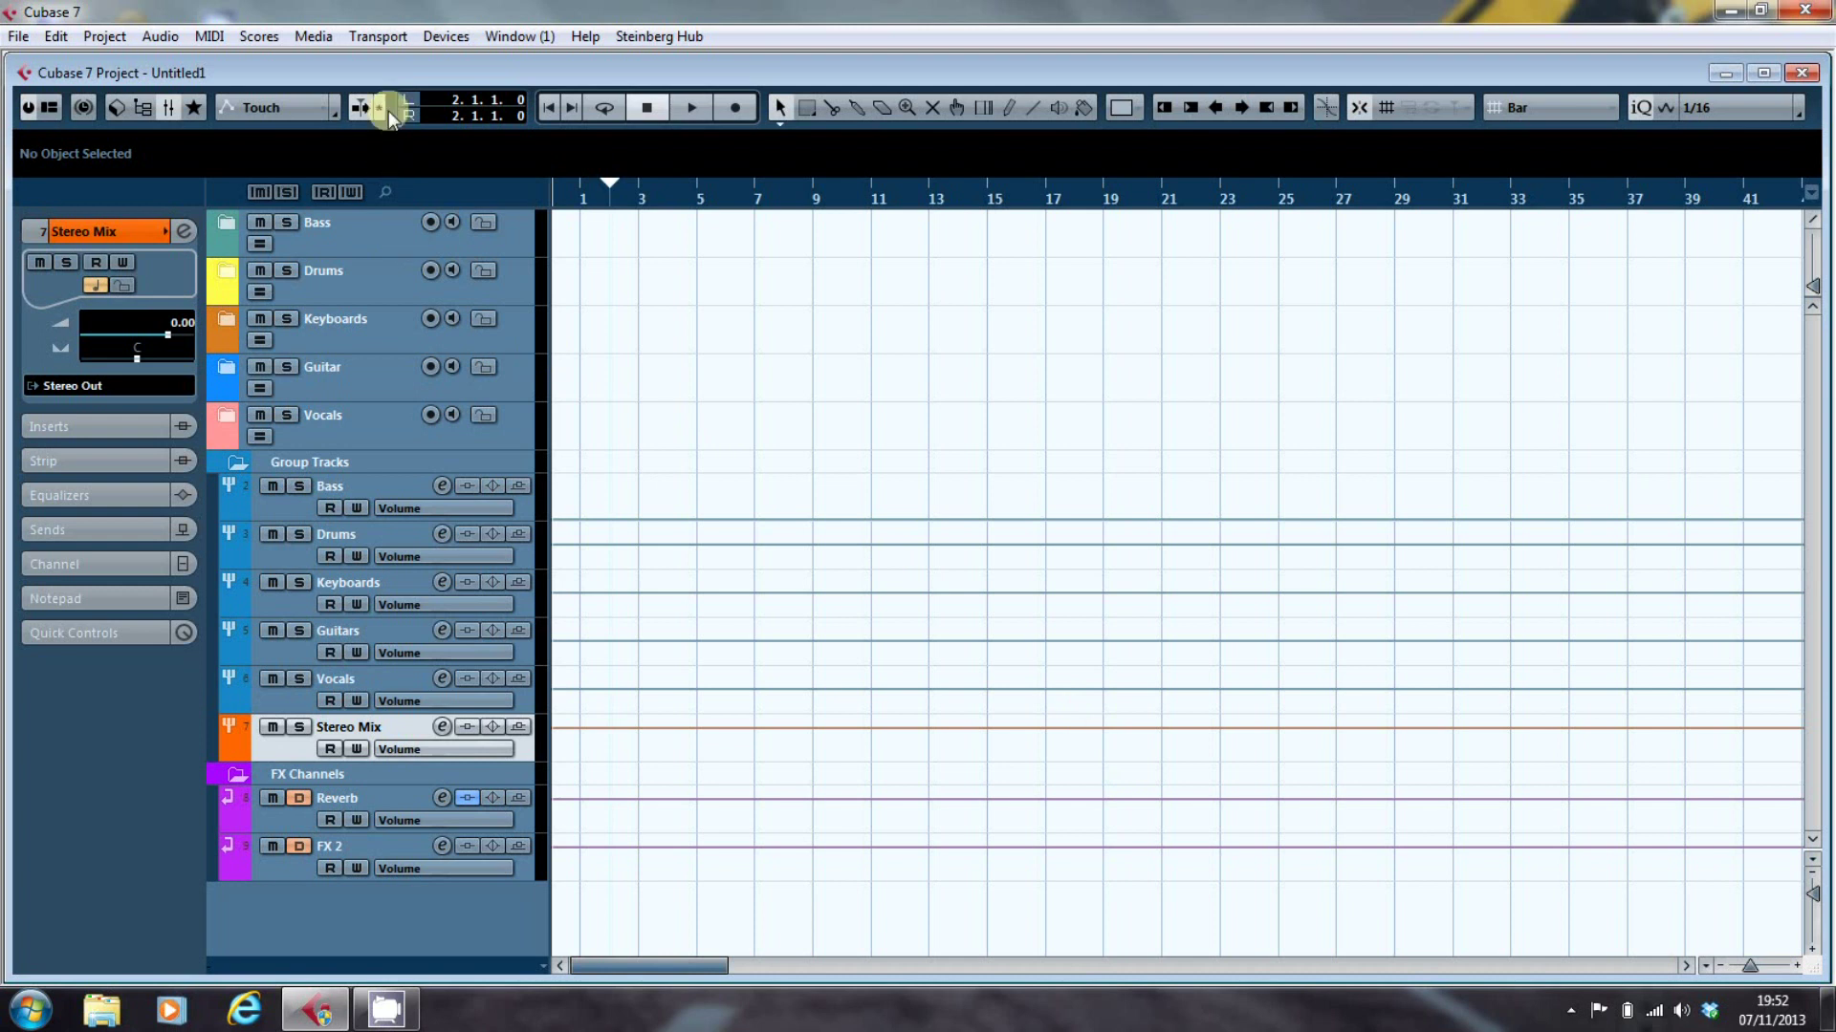
Open the Media menu to reach the MediaBay command.
left_click(311, 36)
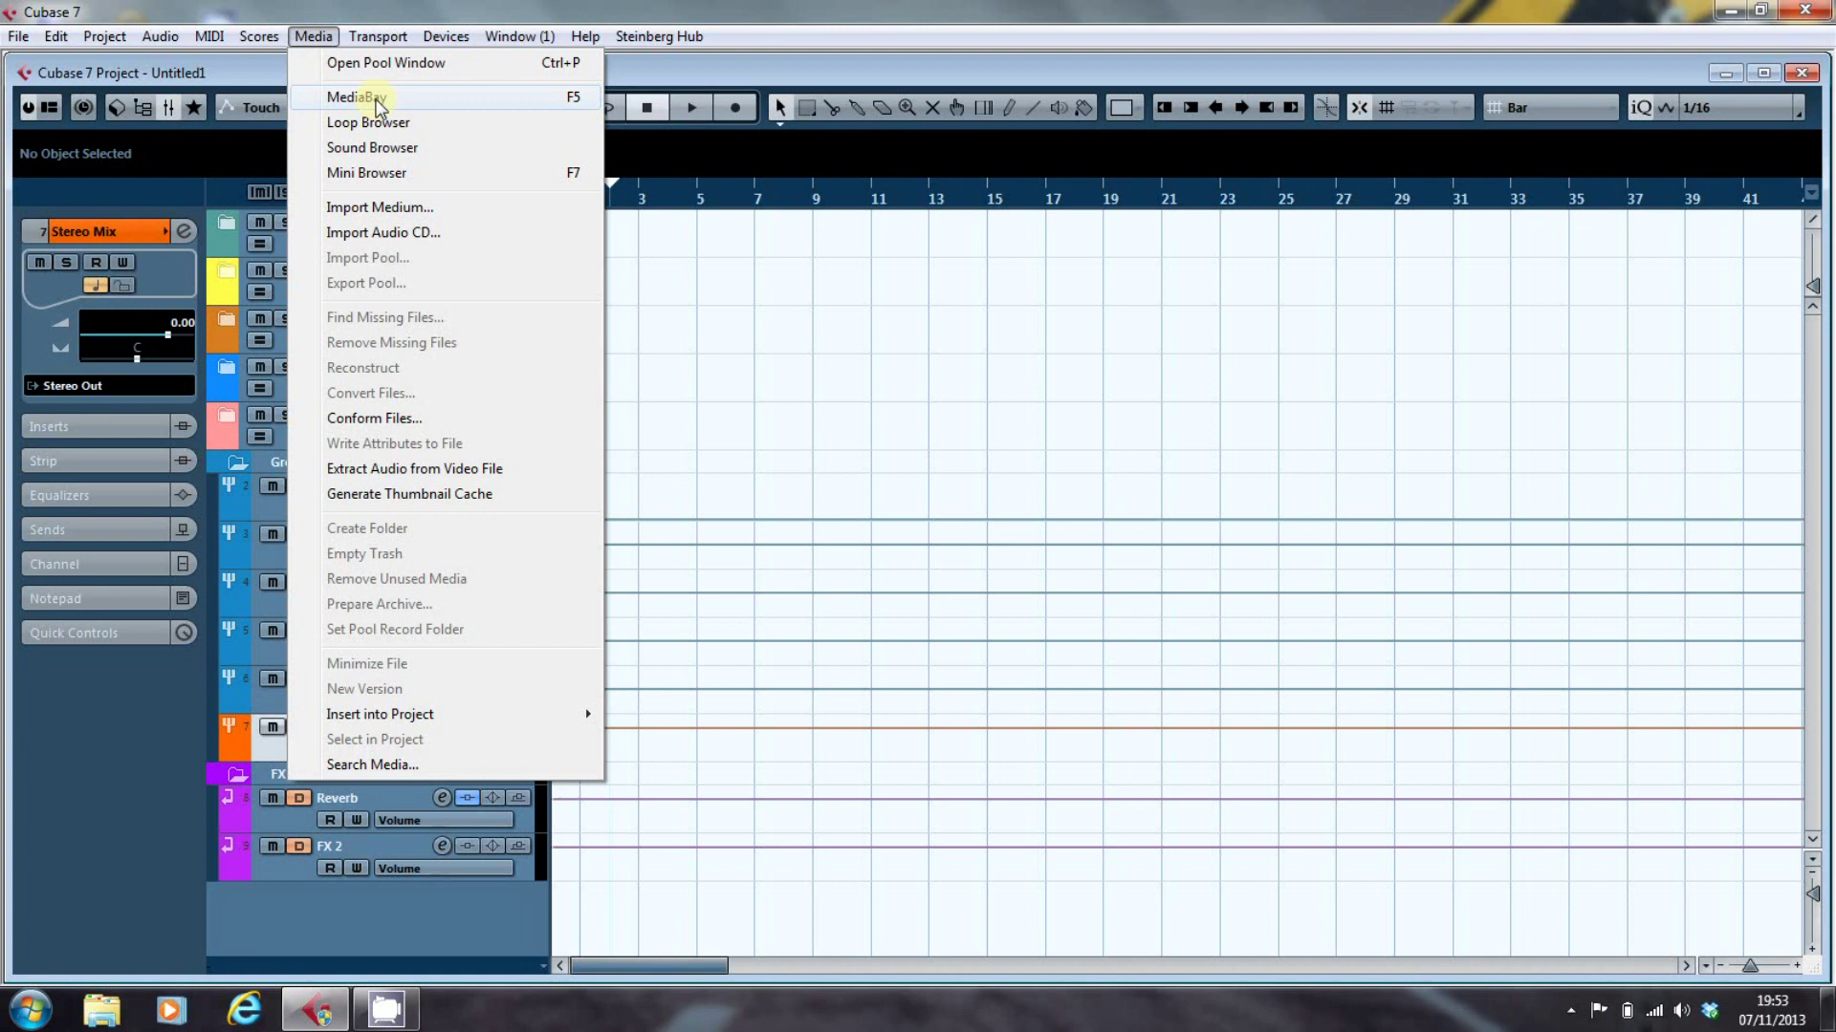
Open MediaBay, nudge its window up, and browse the MIDI Loops location.
left_click(378, 103)
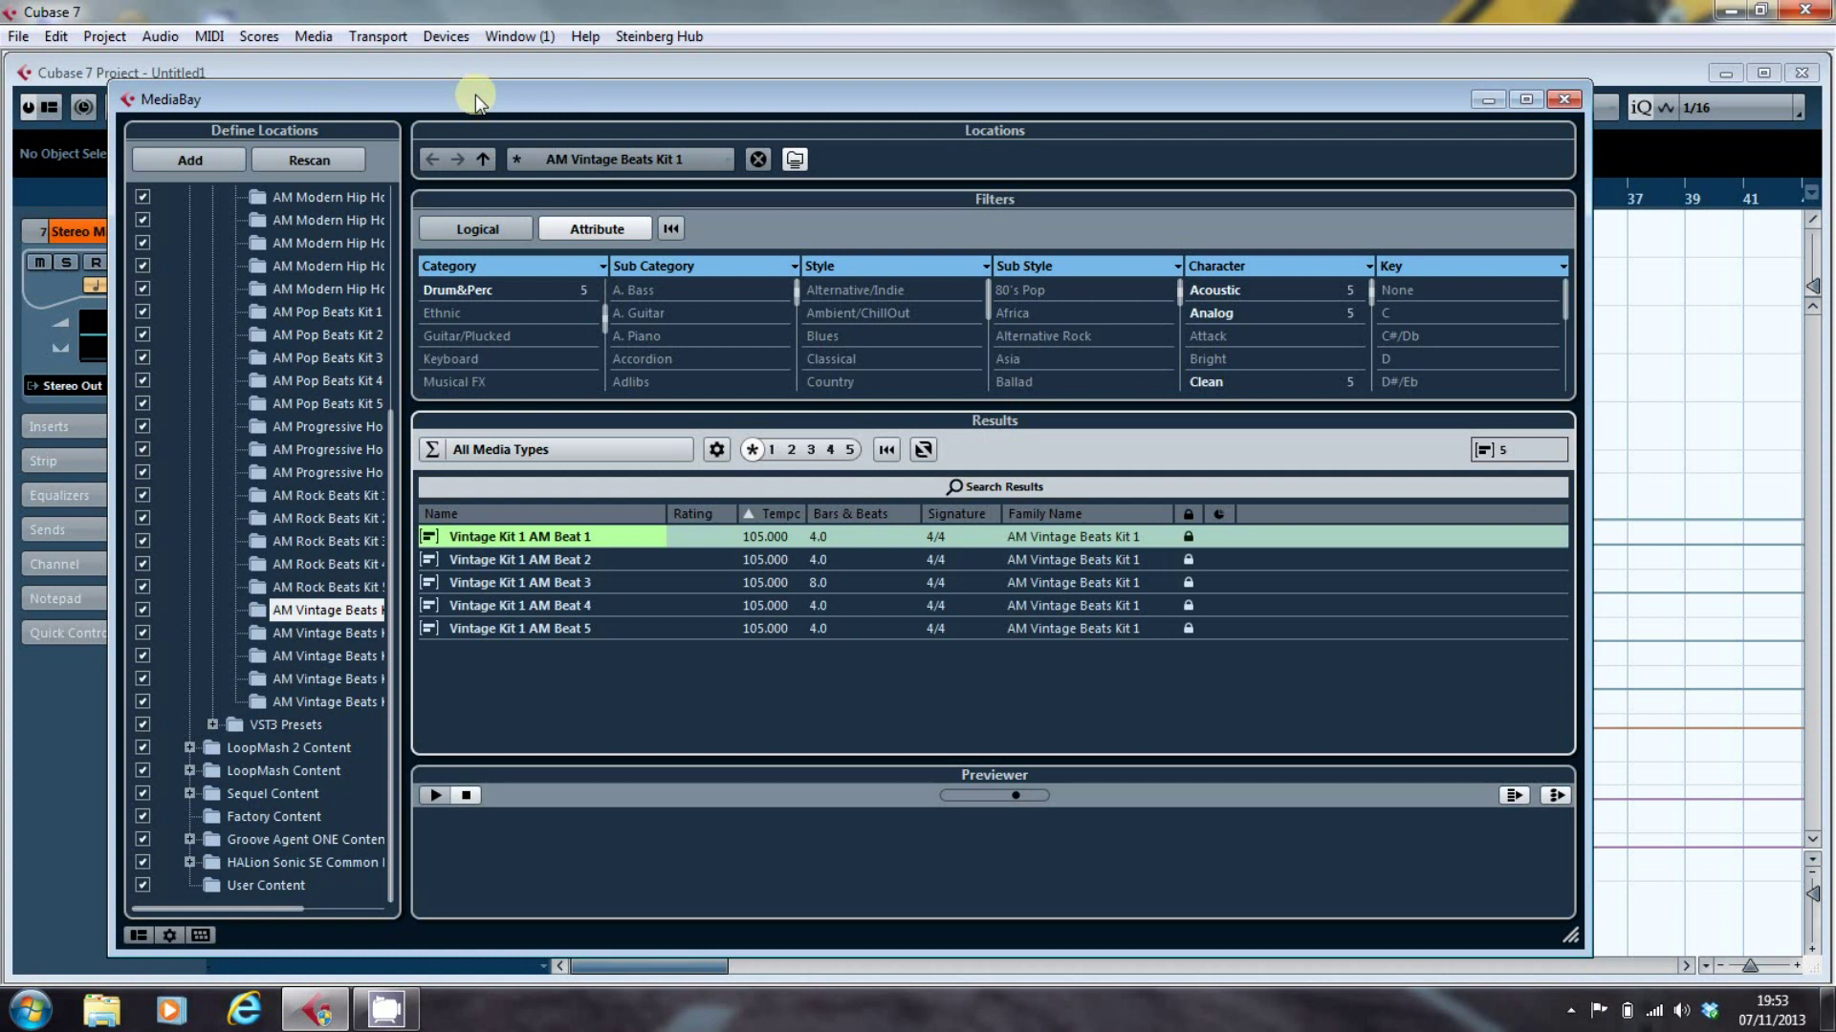
left_click_drag(474, 95, 486, 77)
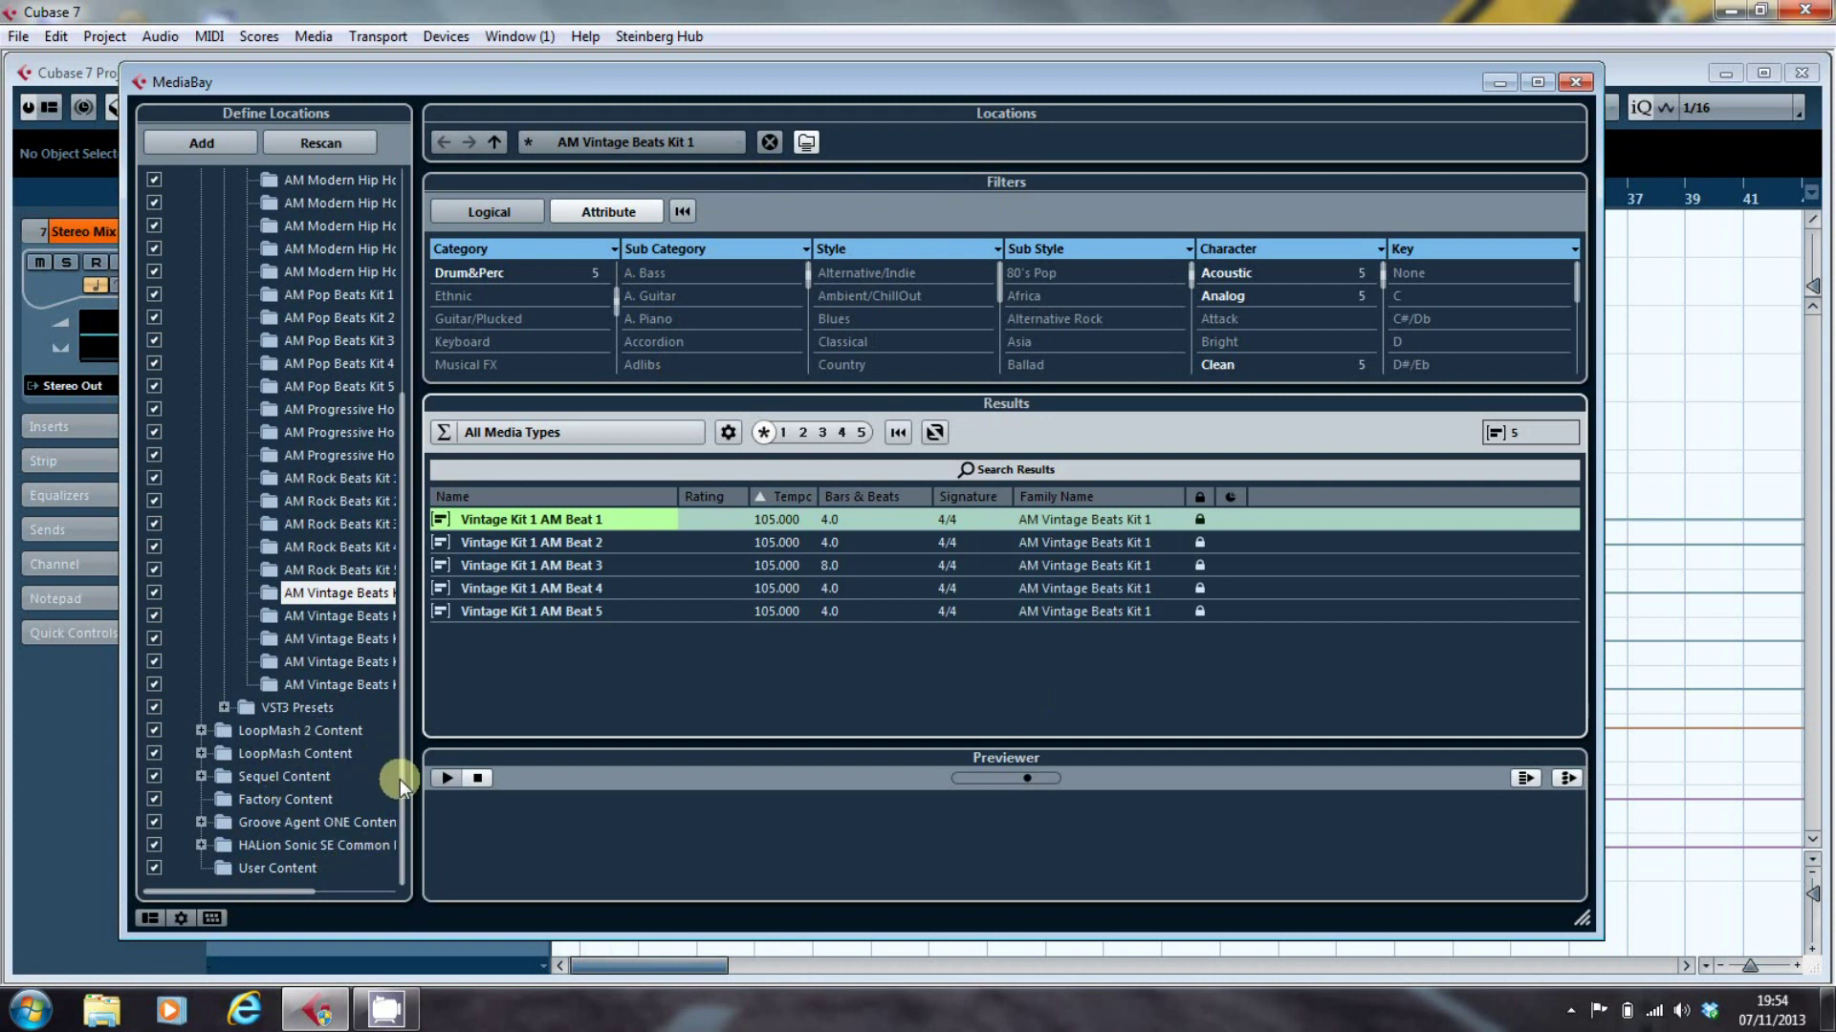
left_click_drag(399, 786, 397, 520)
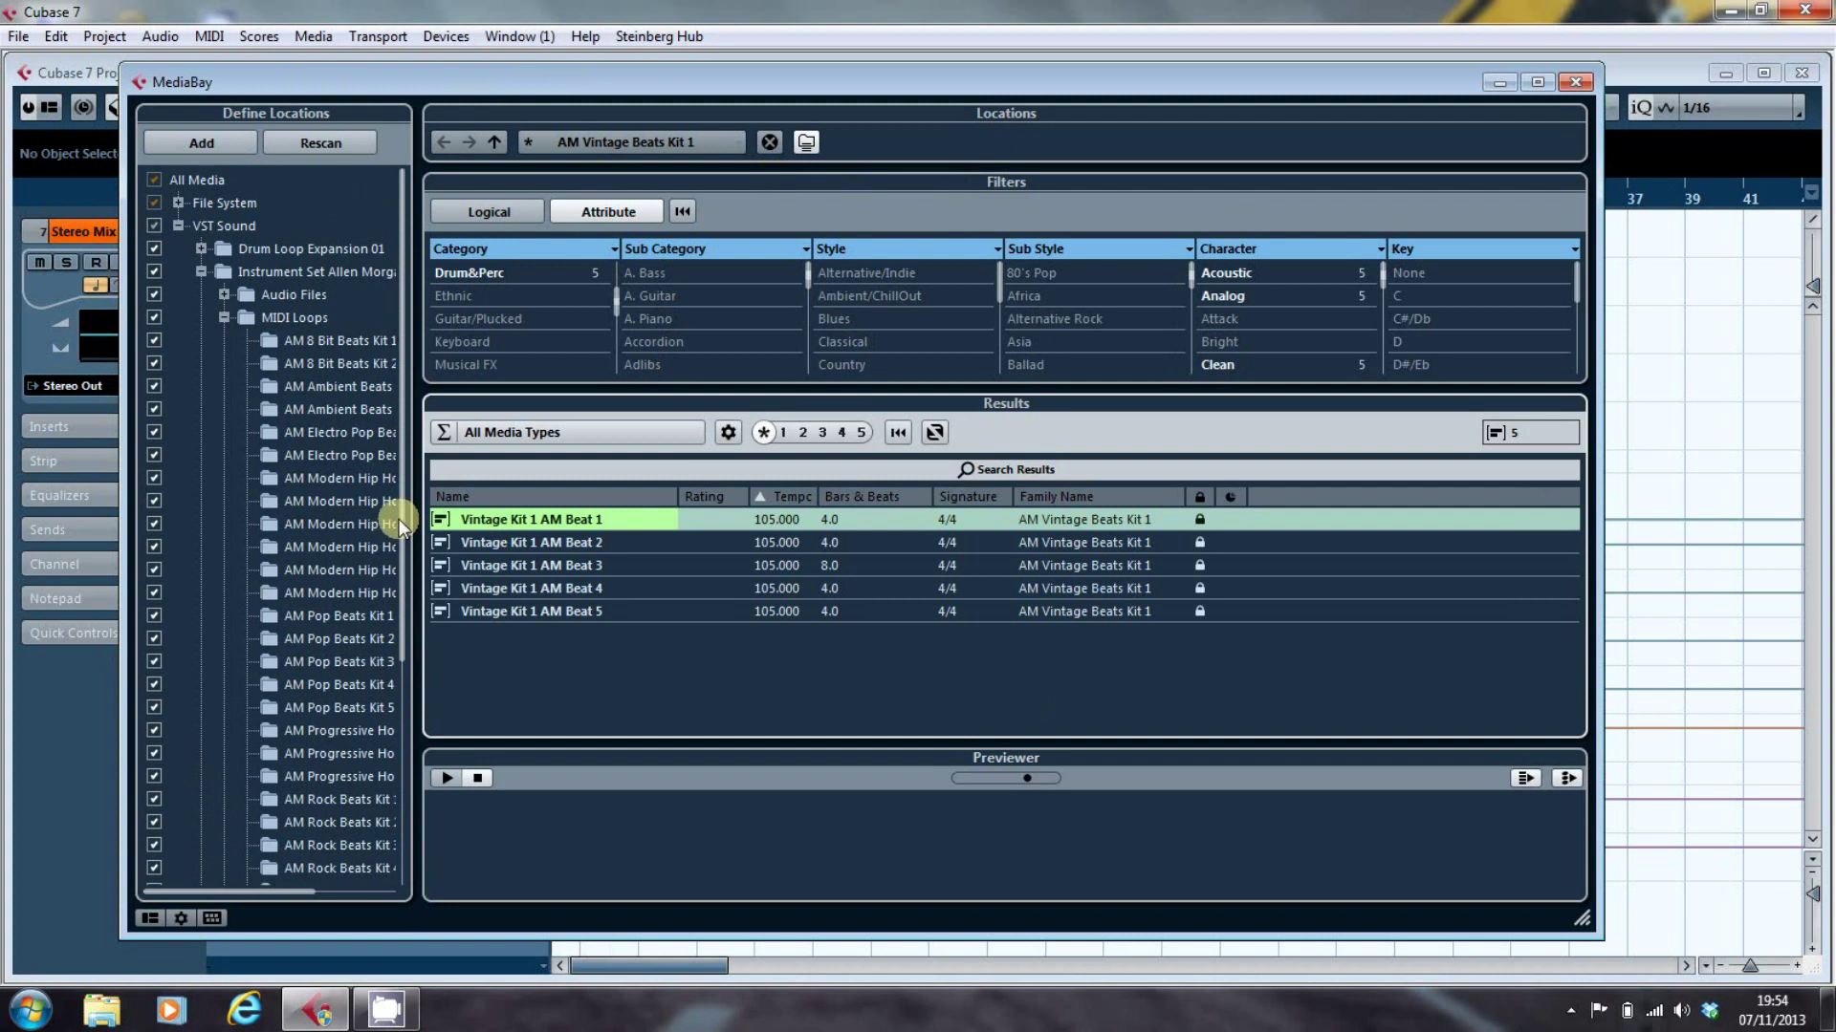
left_click(222, 319)
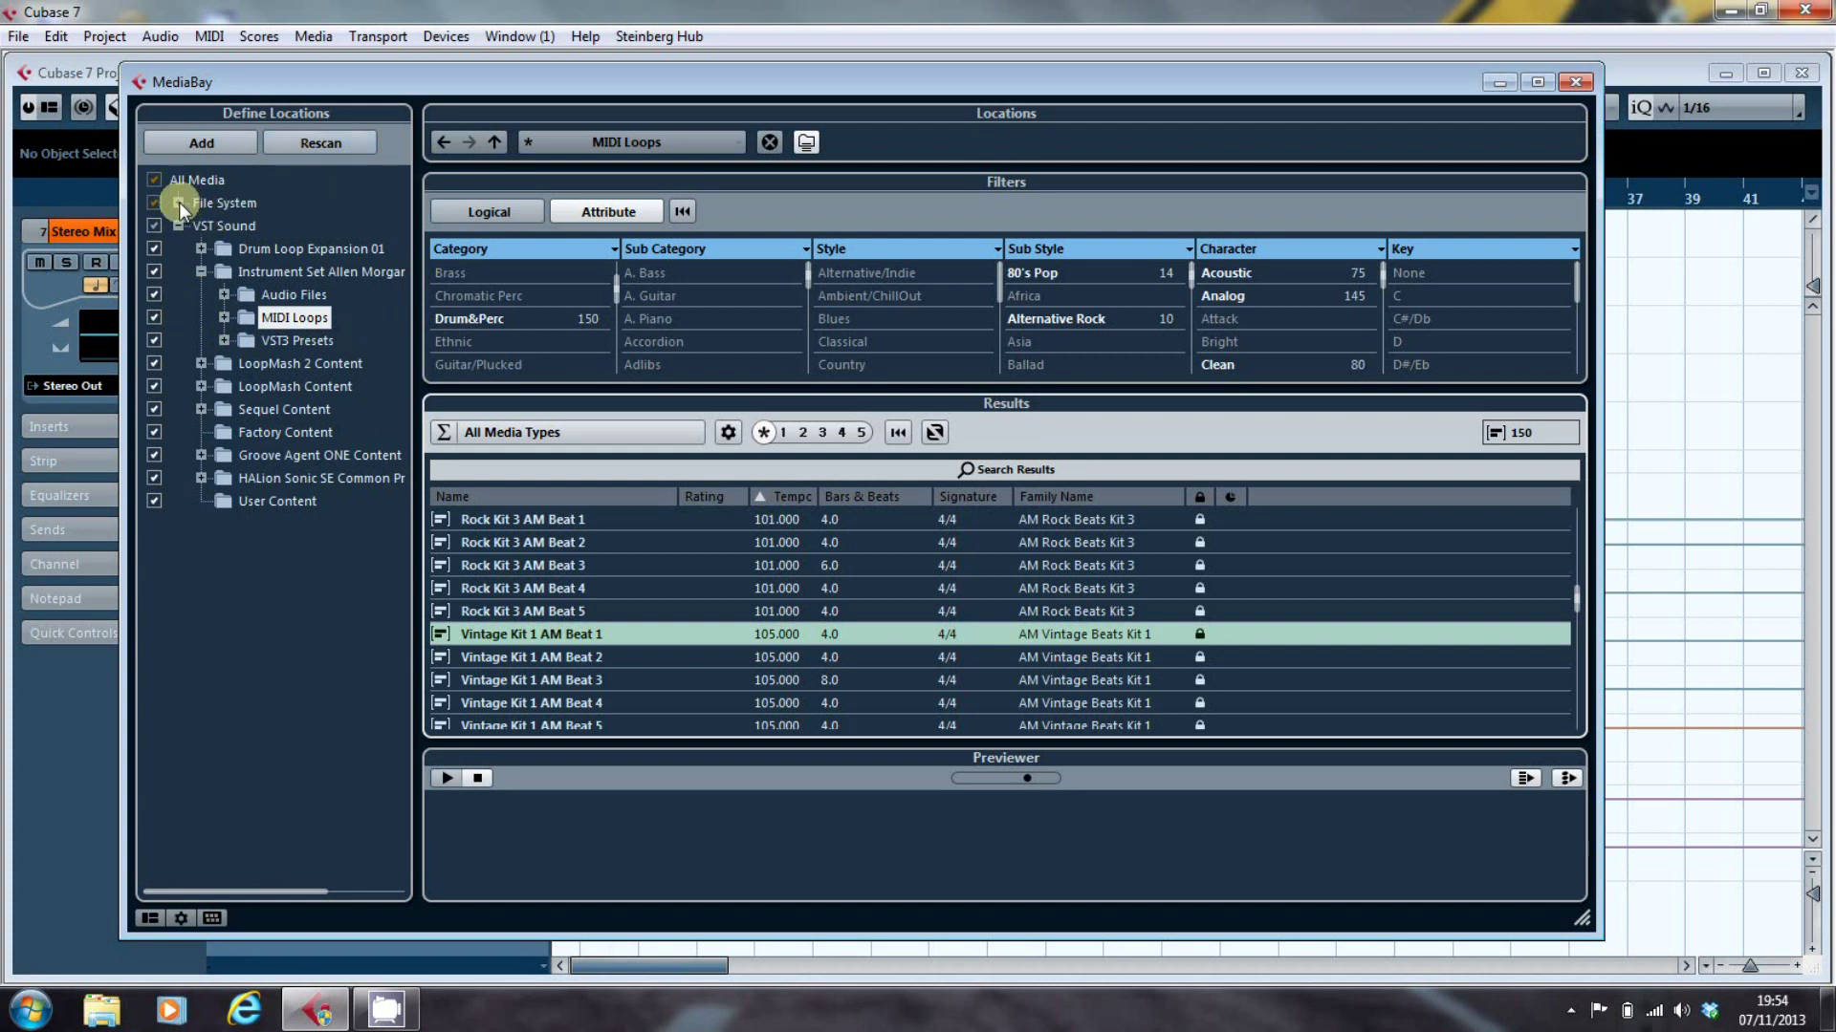
Expand File System > Local Hard Disks > C: > Users > user > Documents > Cubase Projects > The Loop Loft.
left_click(178, 202)
left_click(201, 225)
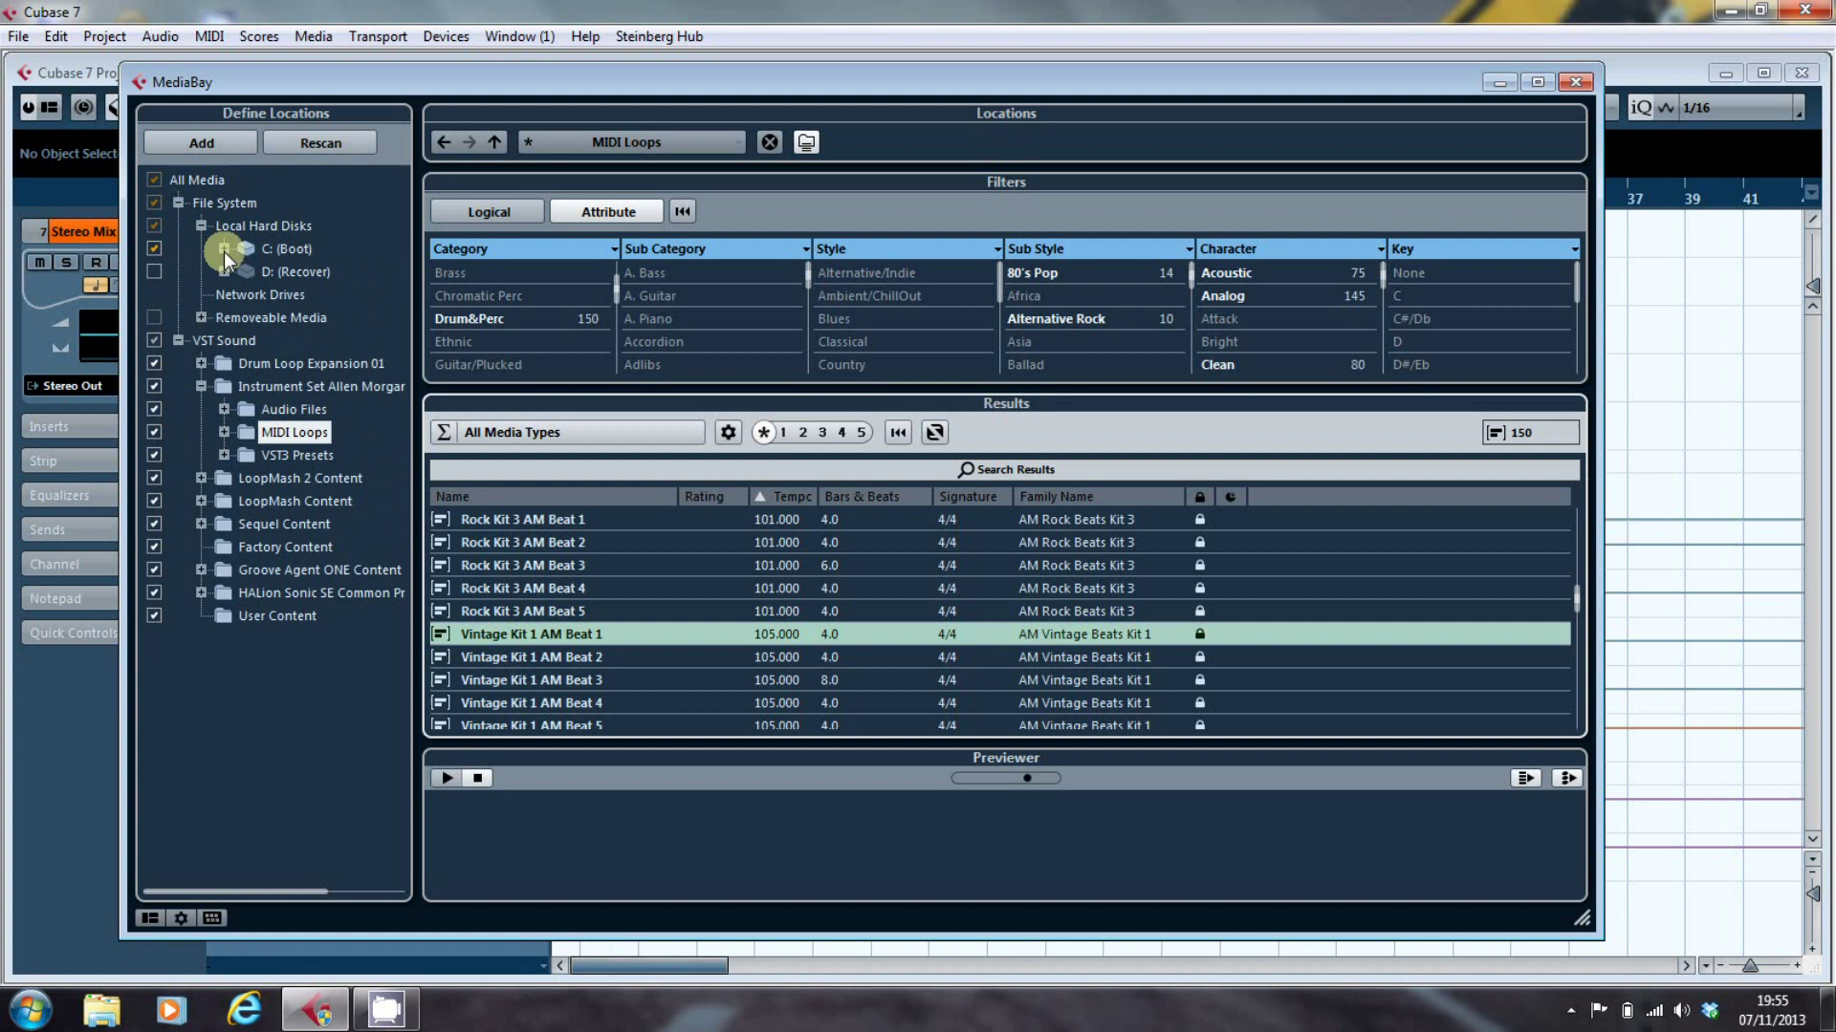
left_click(224, 249)
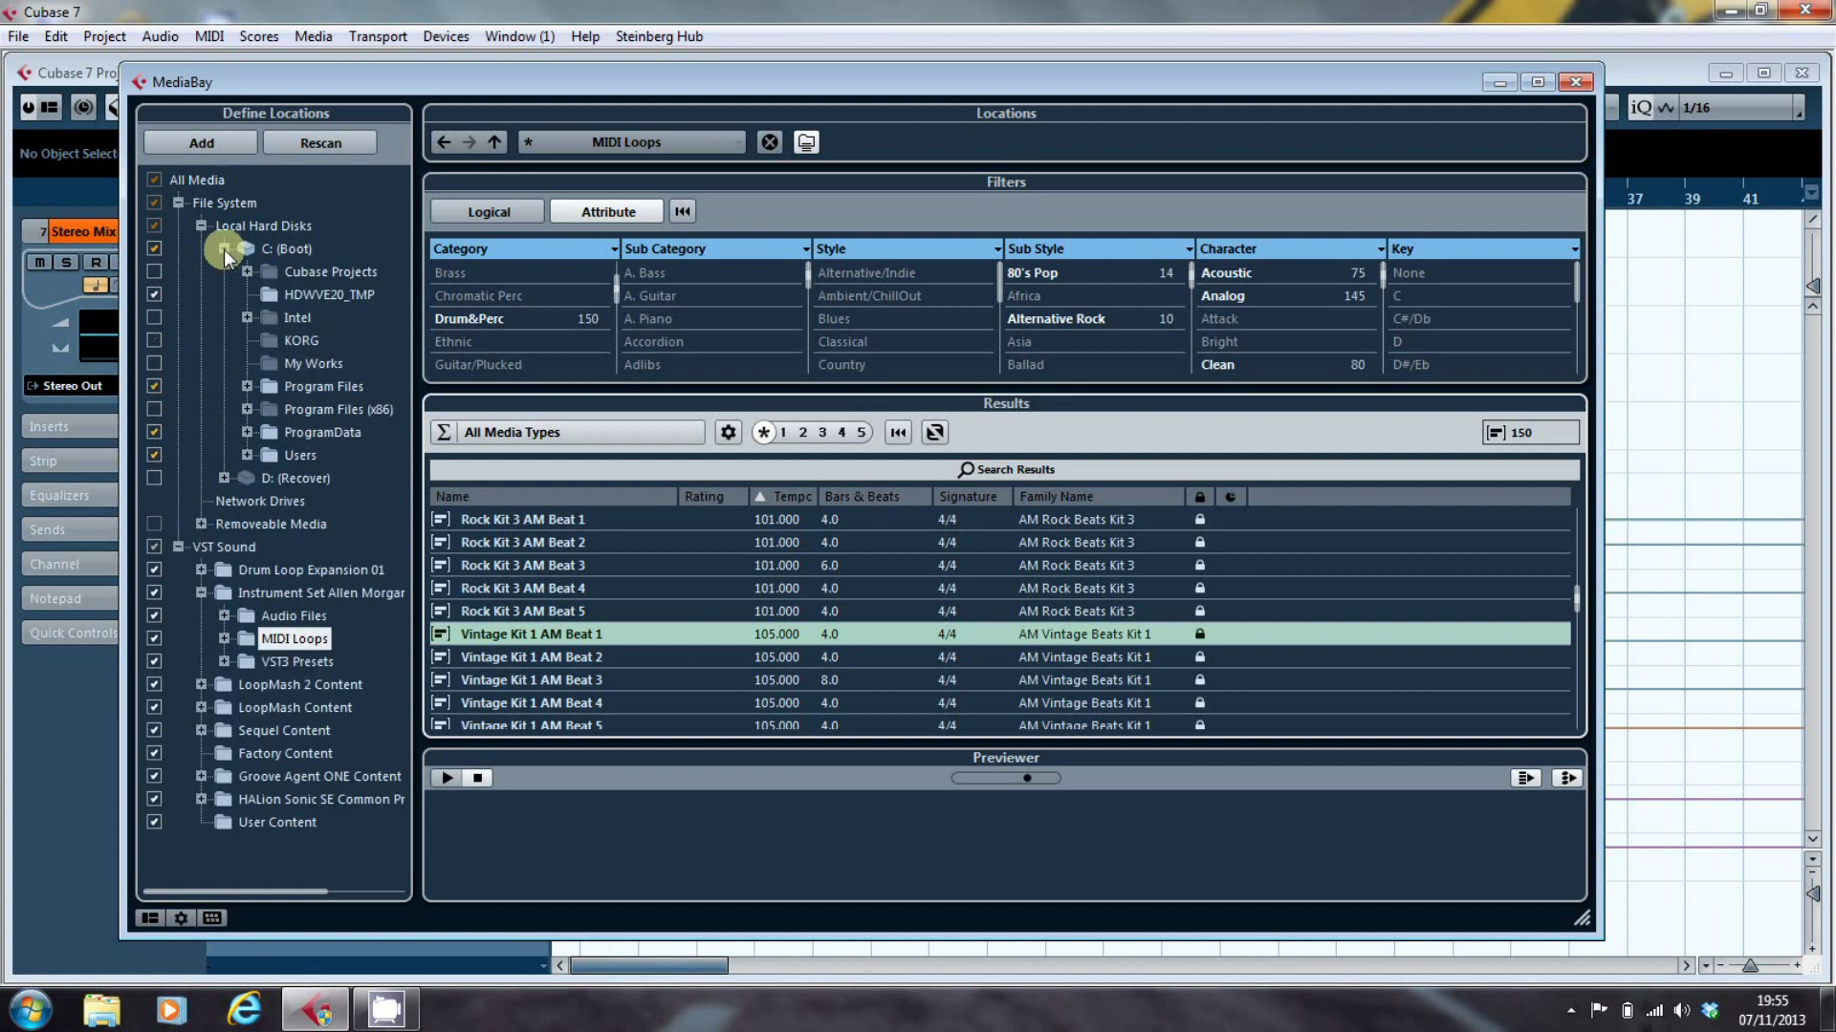
left_click(246, 455)
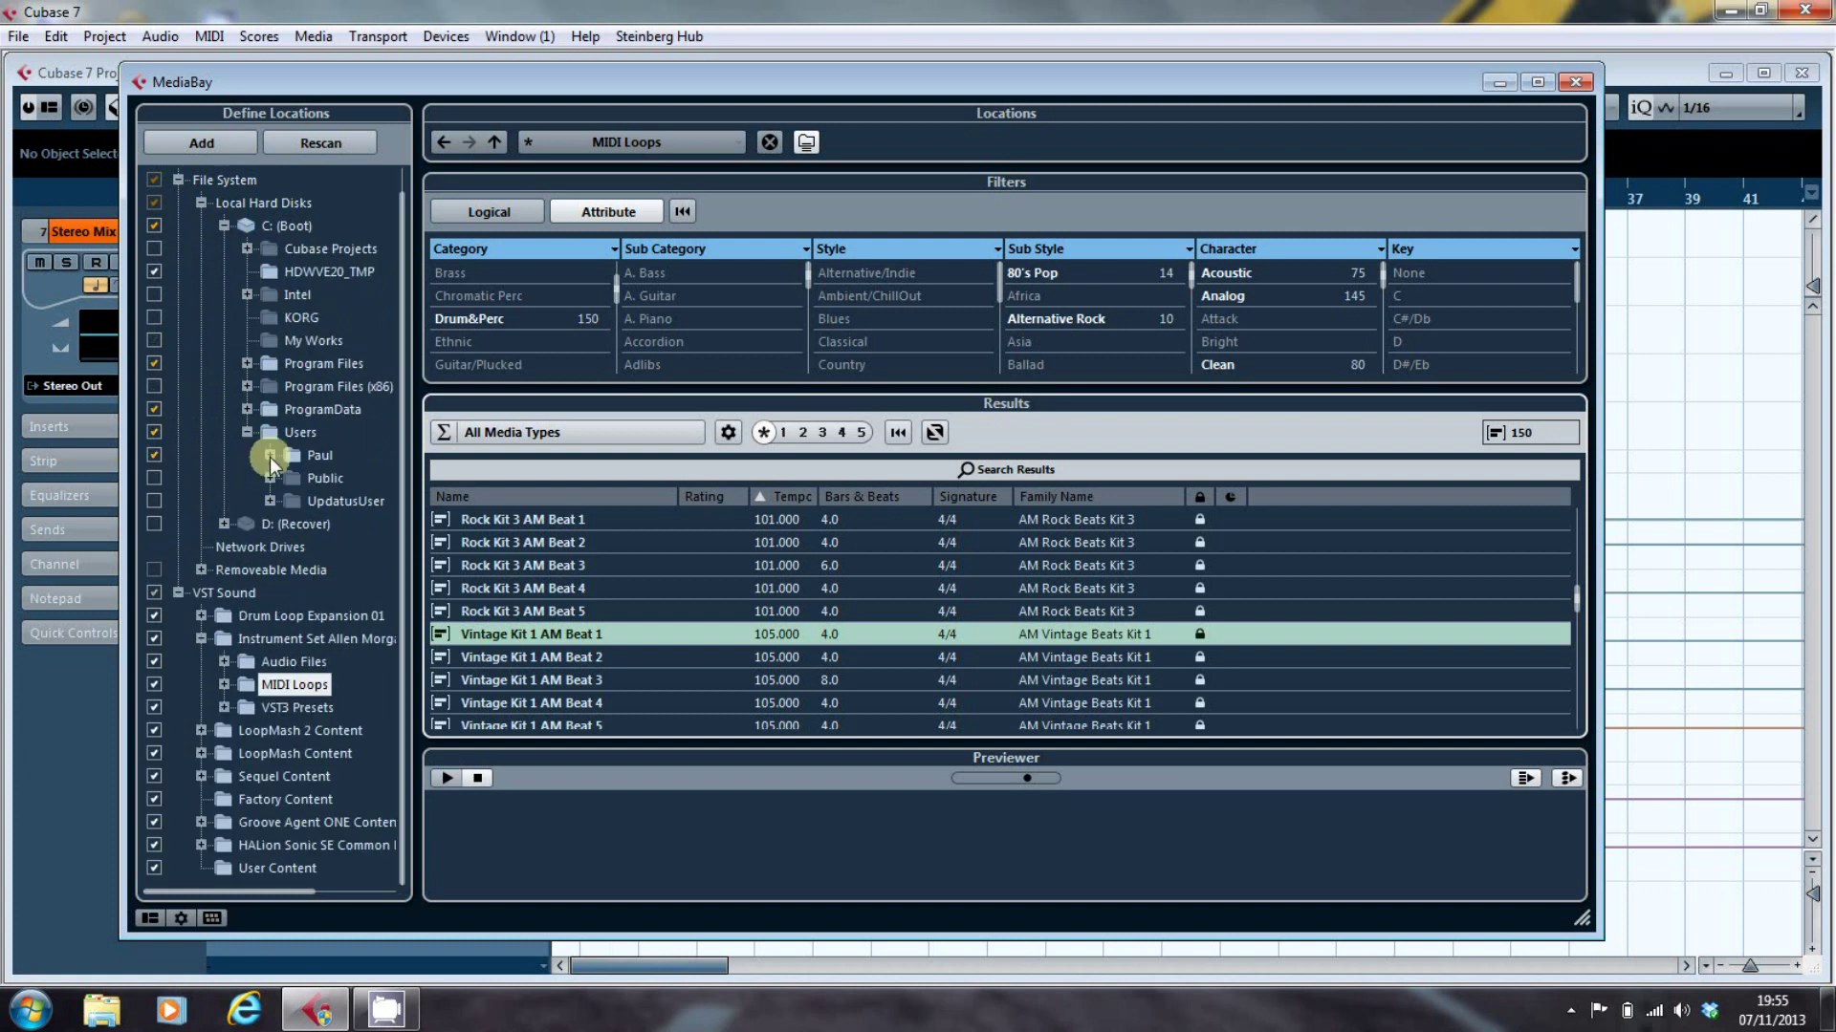
left_click(270, 456)
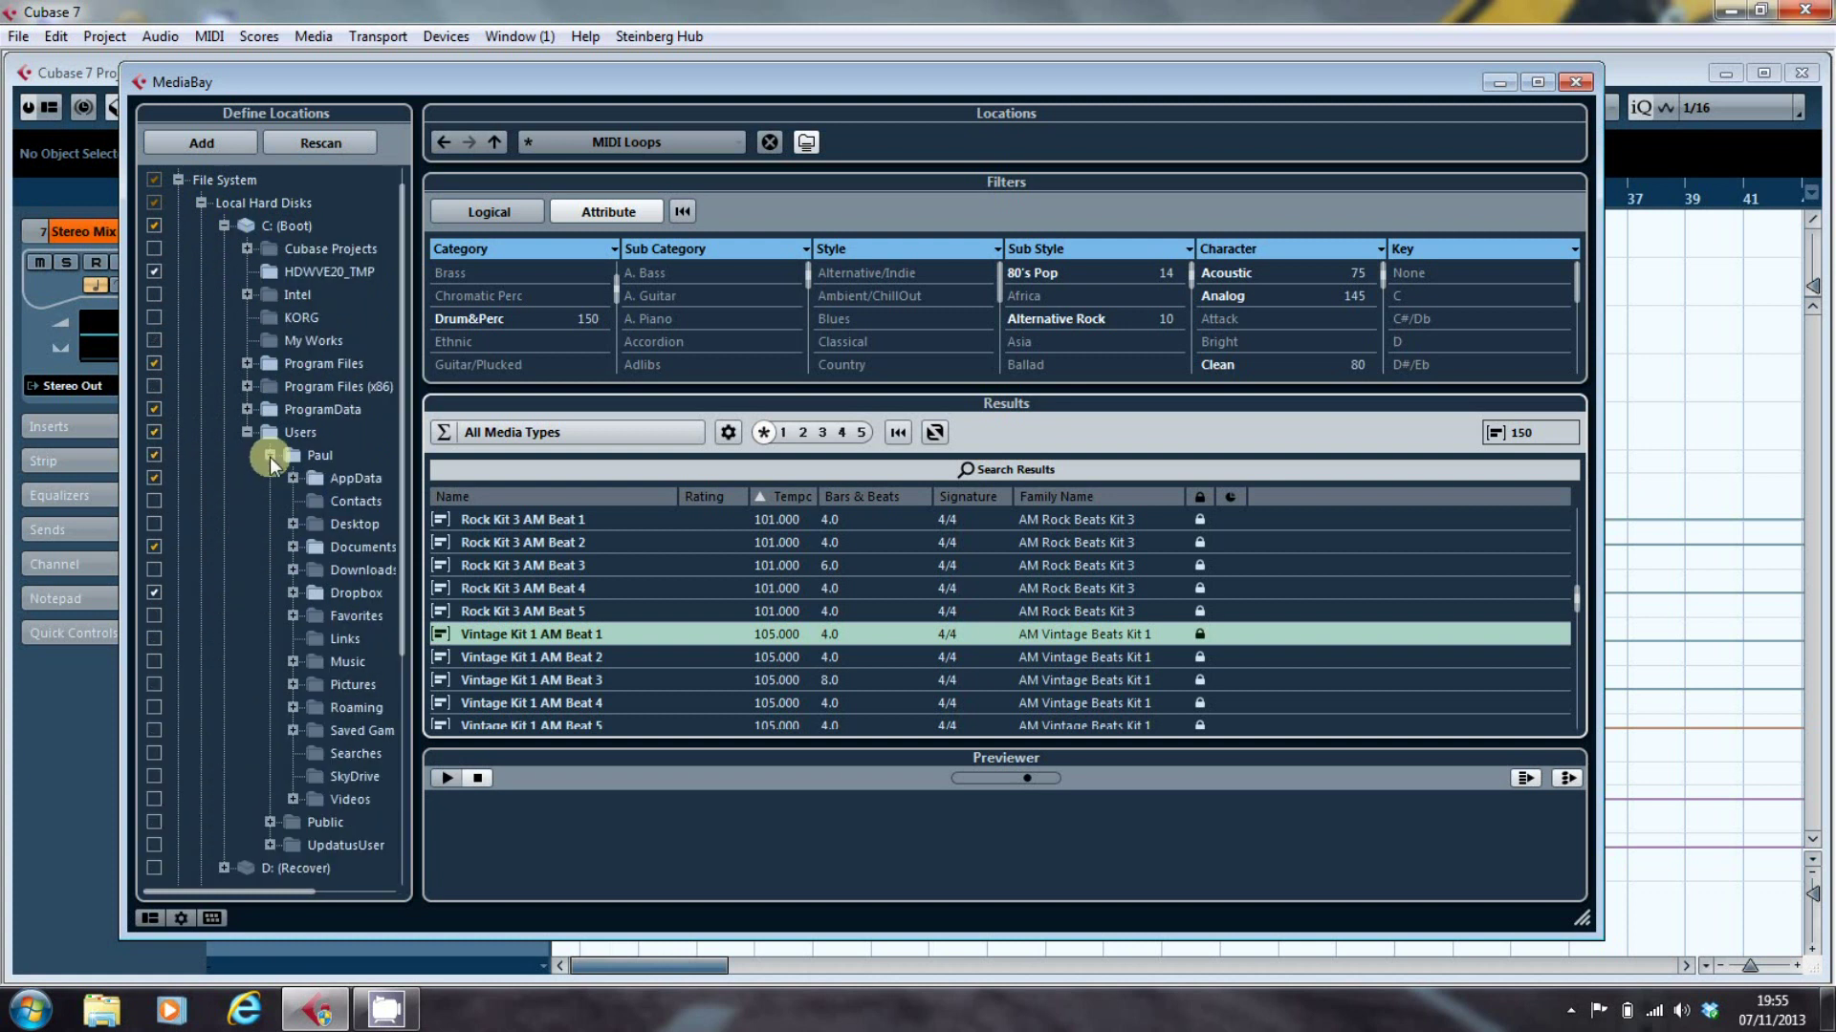
left_click(293, 547)
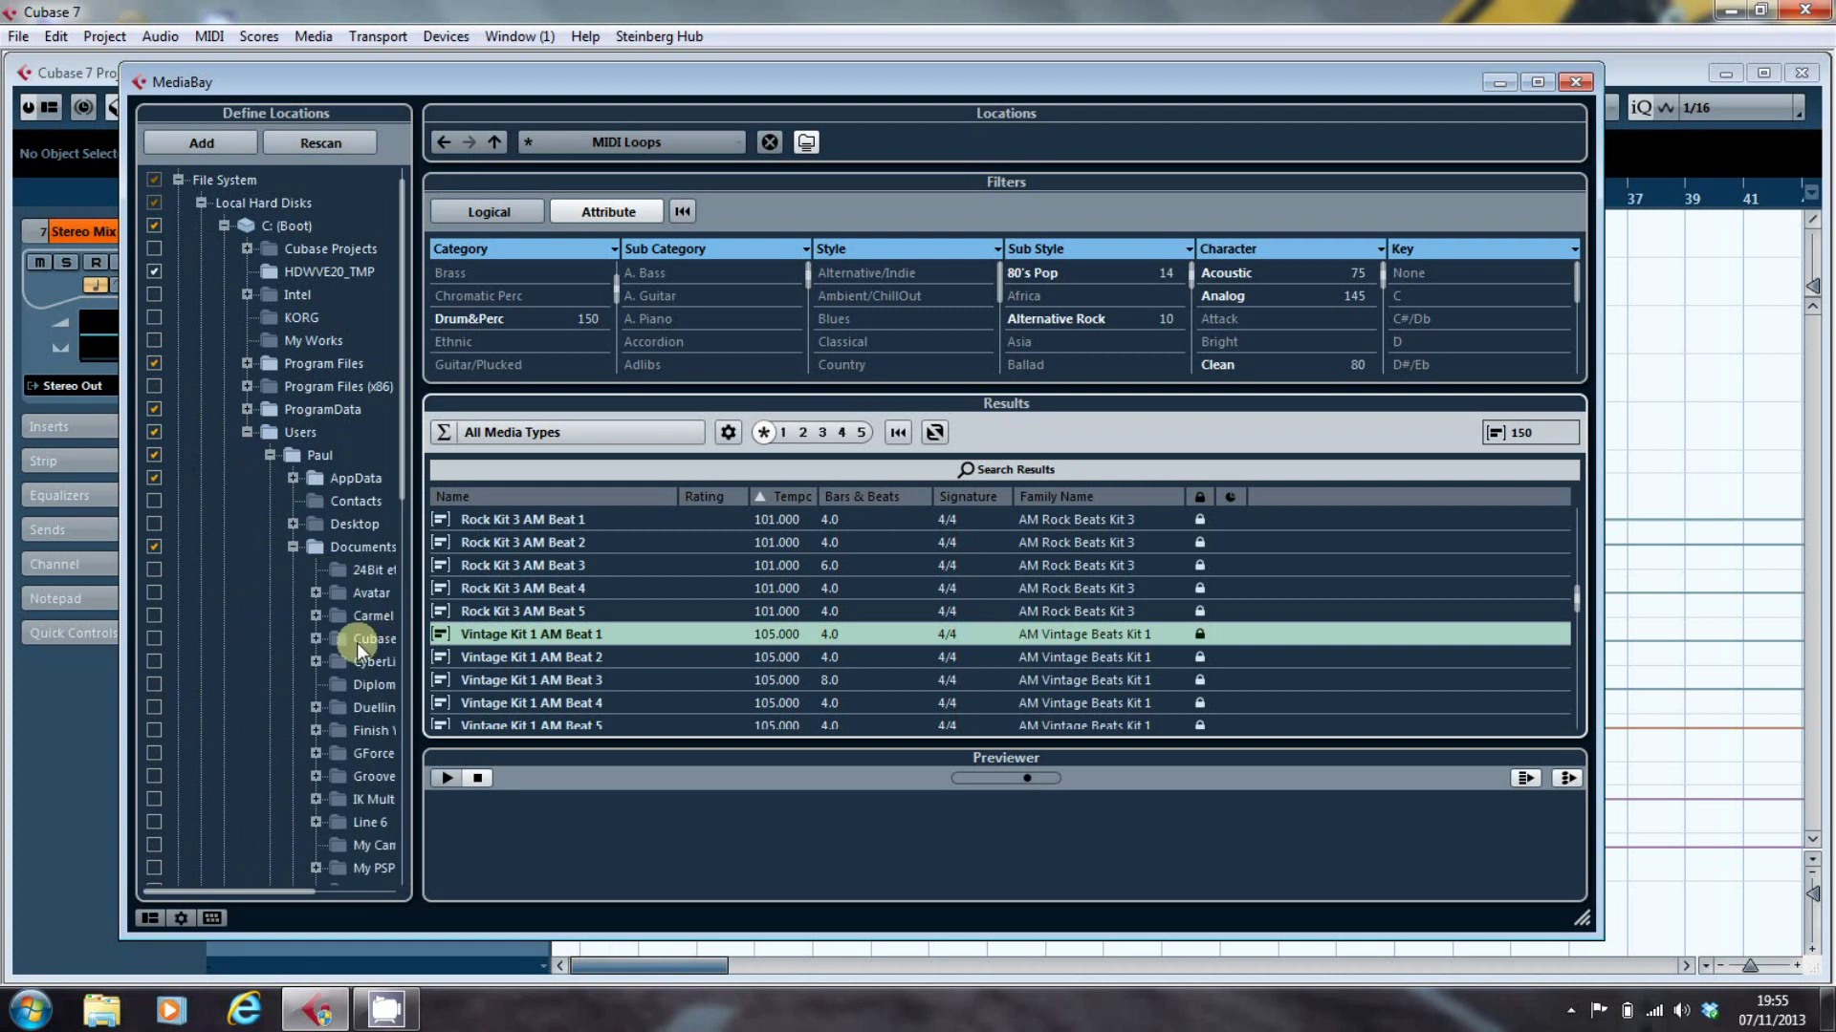
left_click(315, 639)
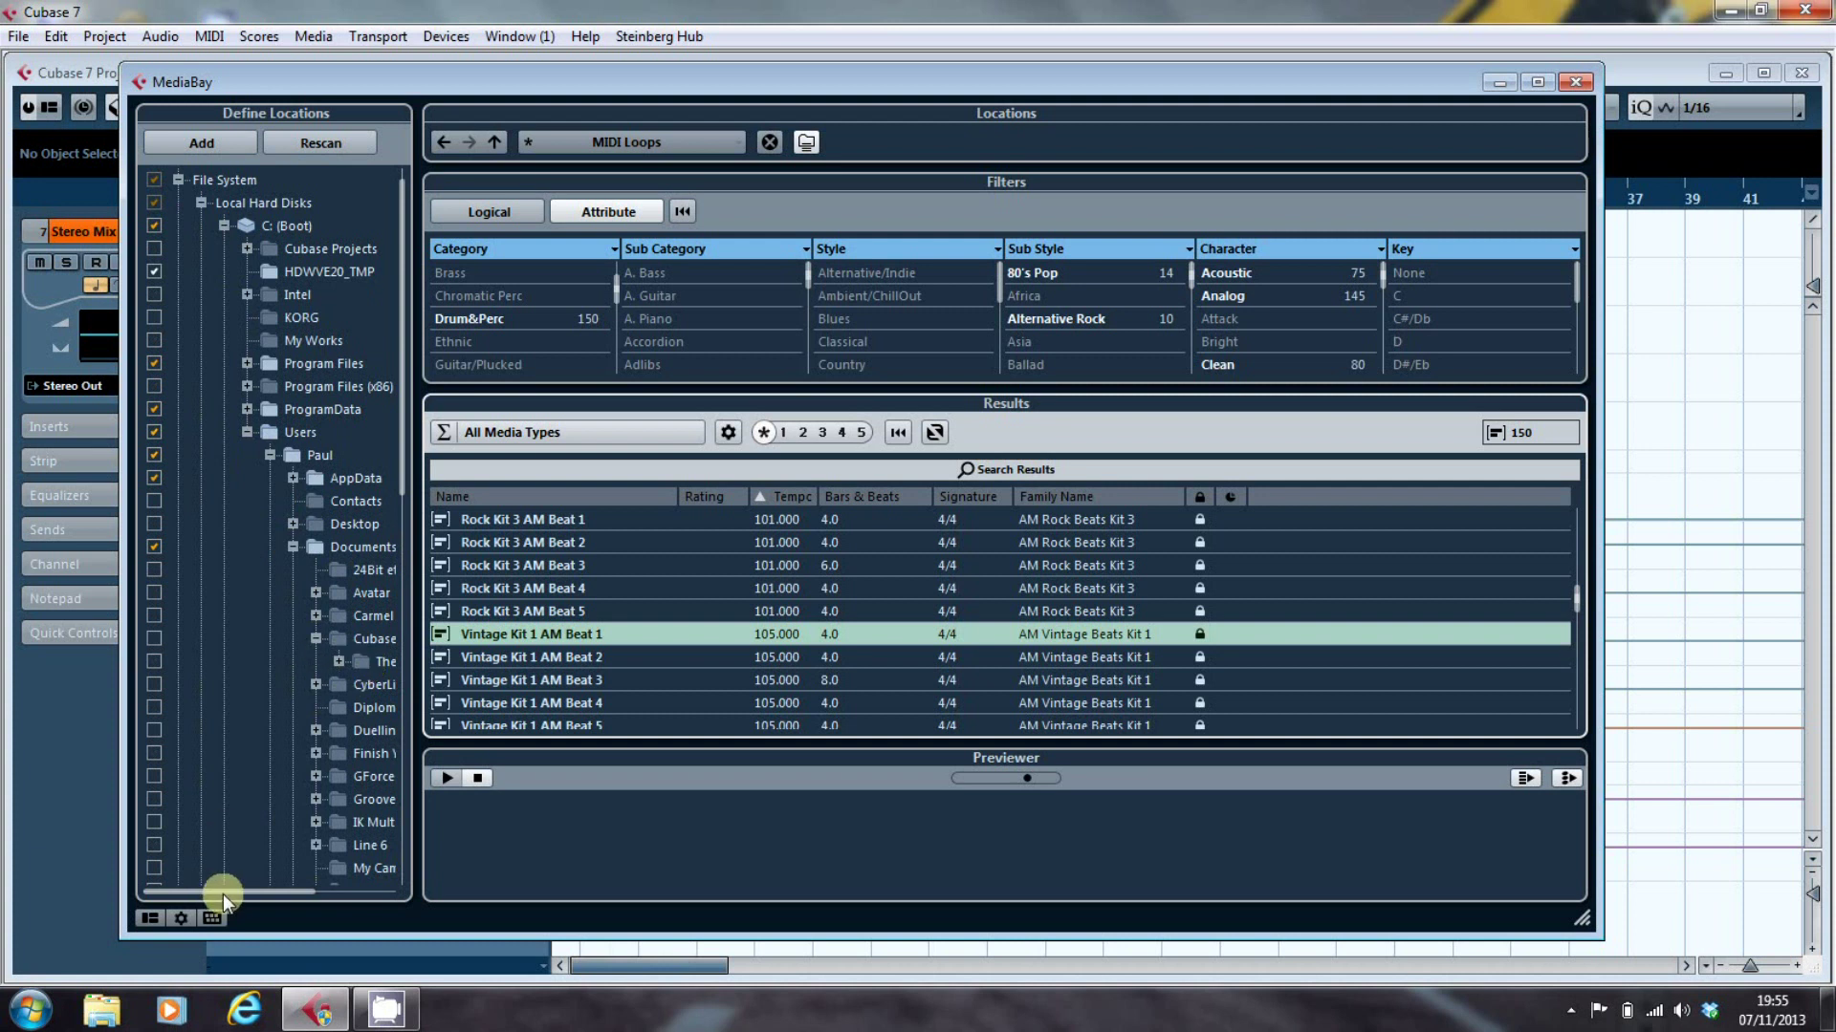
left_click_drag(222, 893, 279, 893)
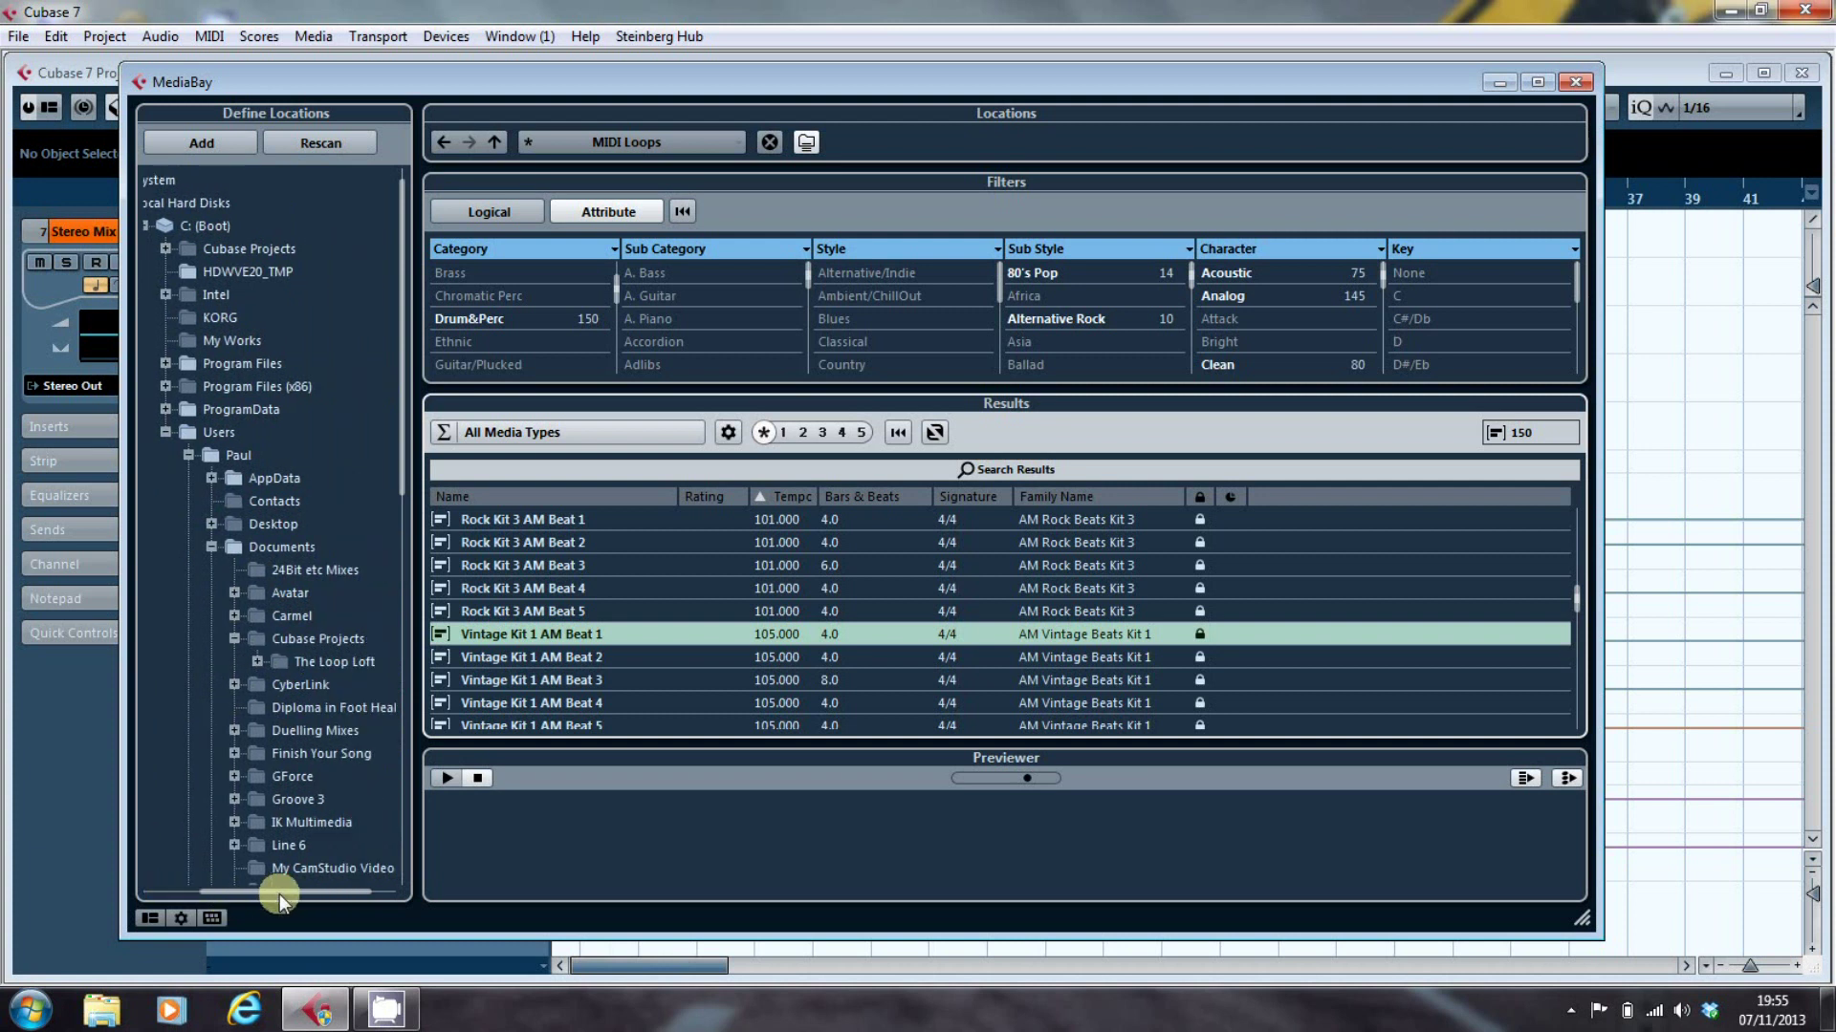
left_click(257, 661)
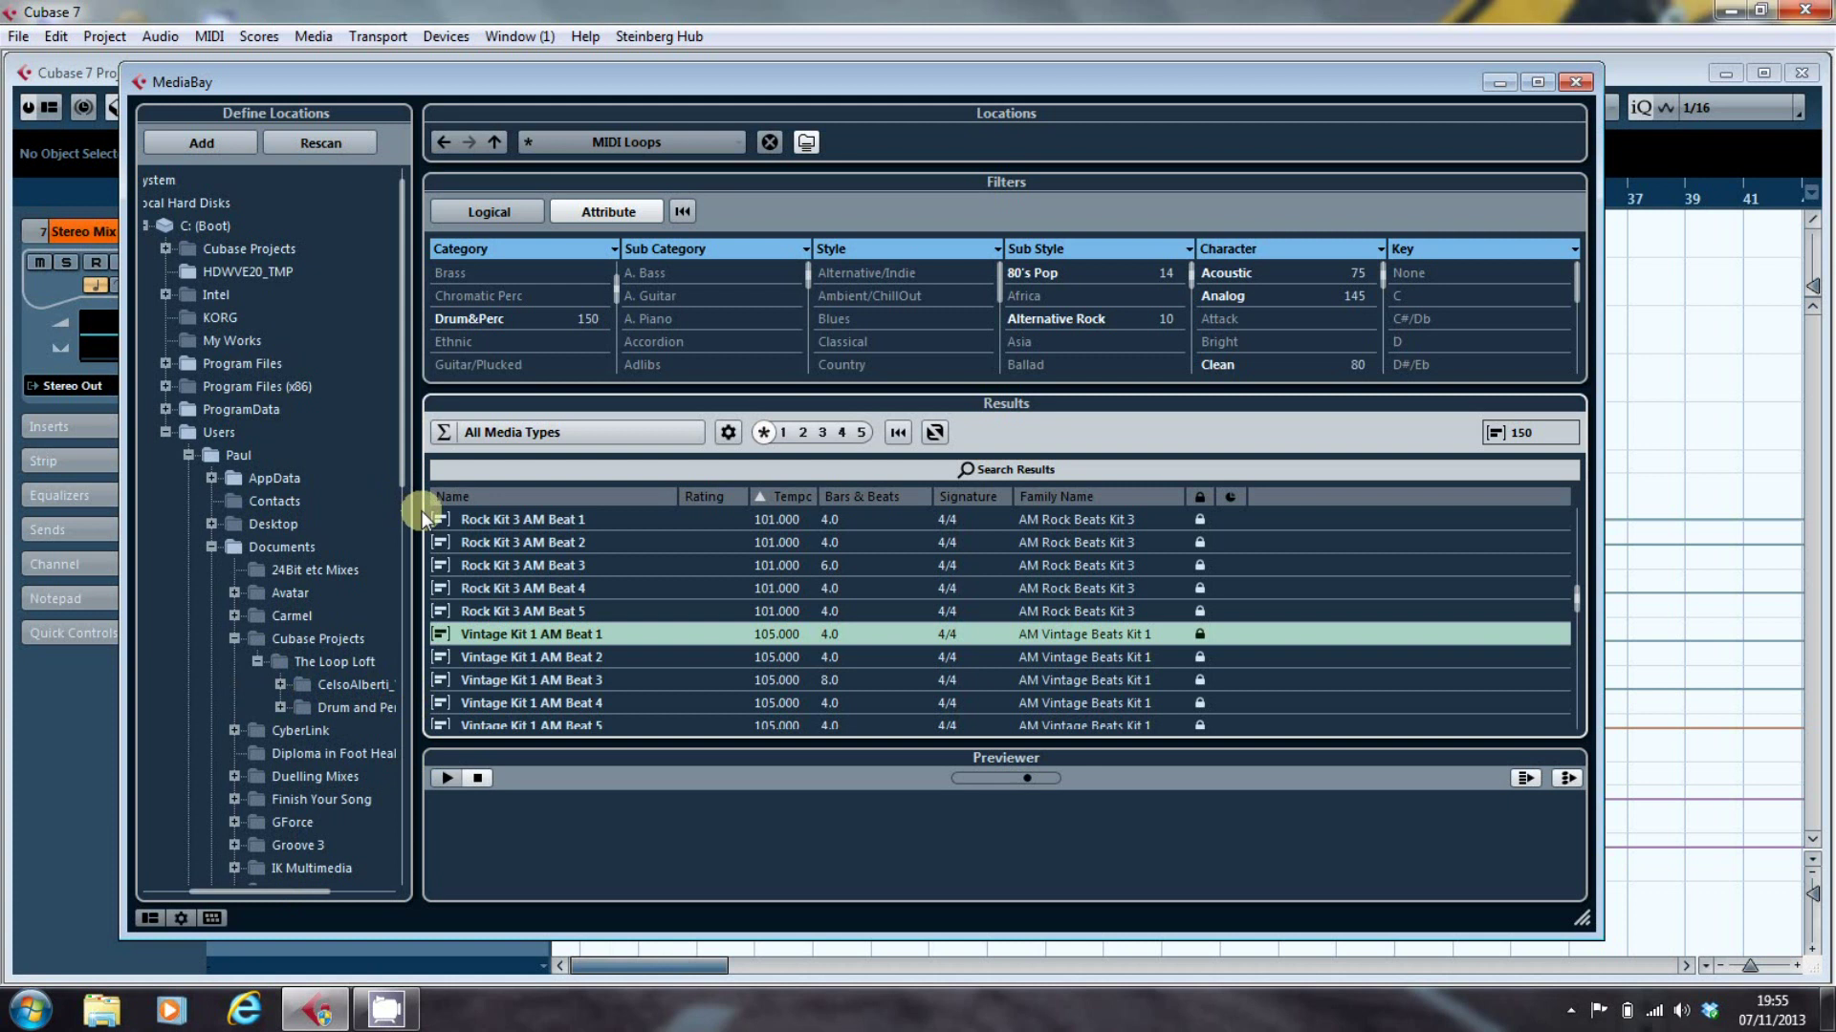
Widen the locations pane, tick the CelsoAlberti_Vol1_WAV folder, and rescan.
left_click_drag(422, 513, 707, 545)
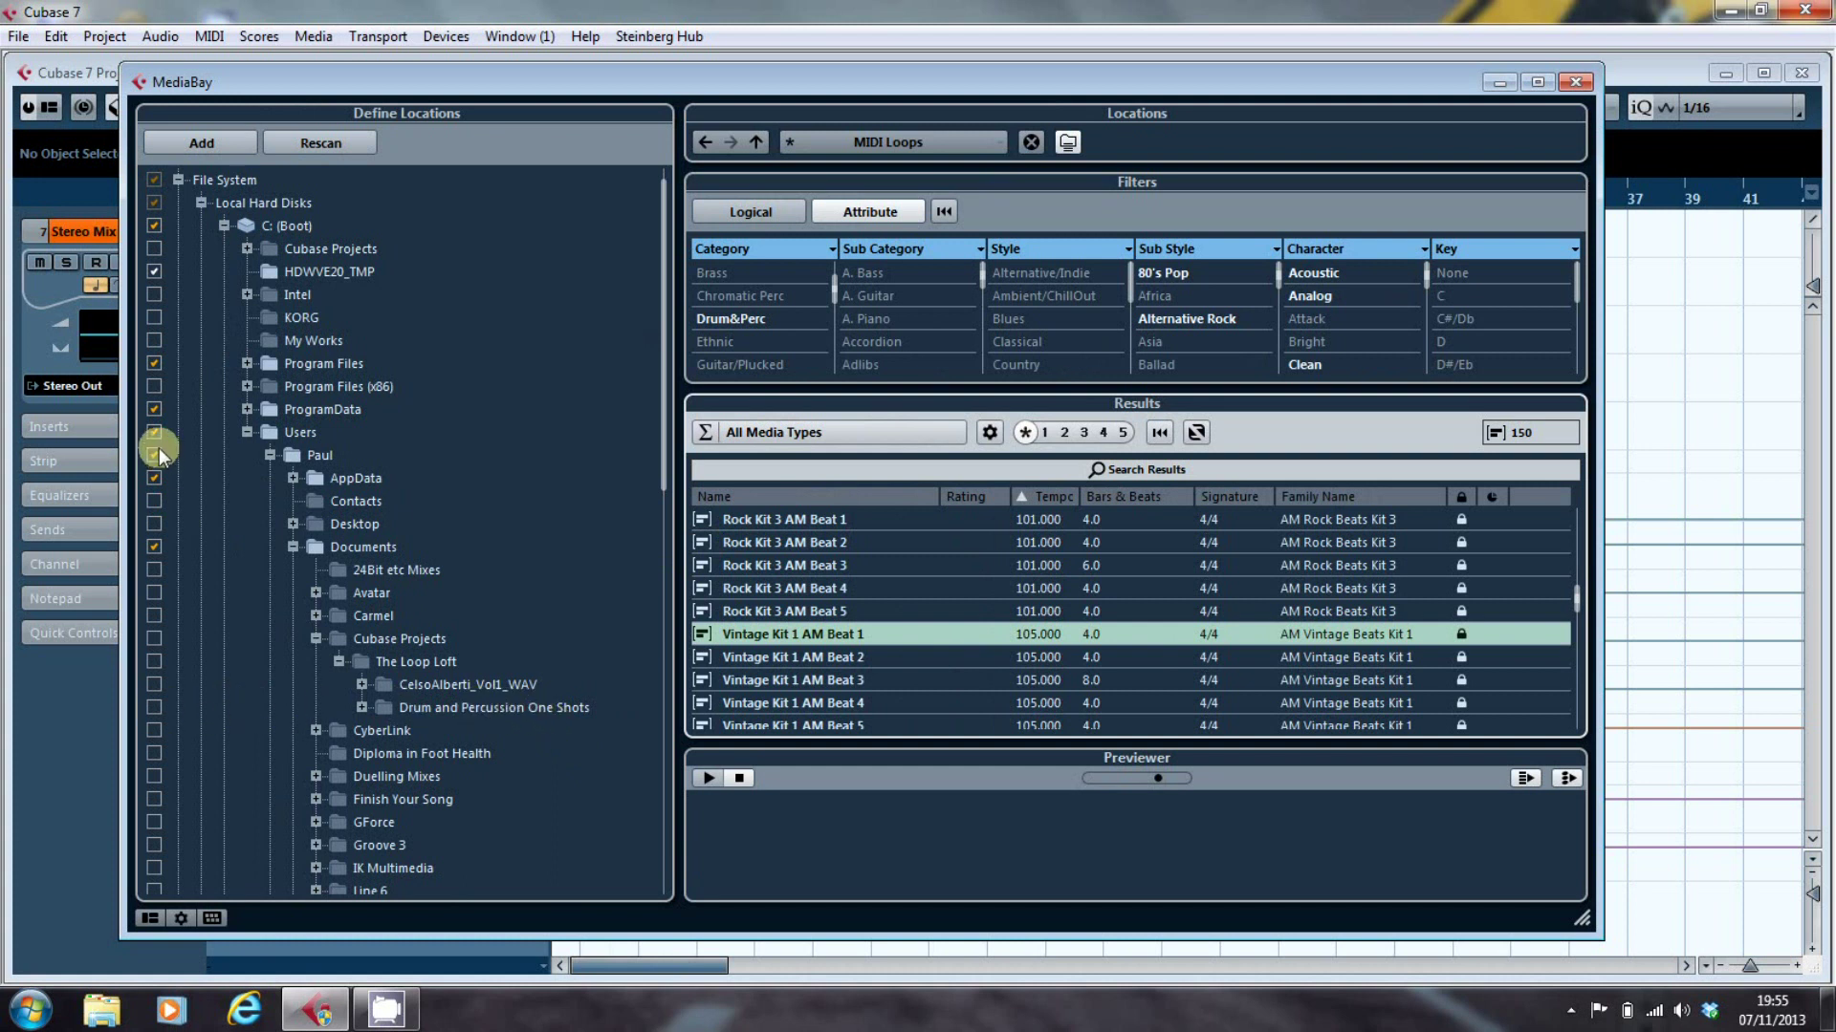
left_click(155, 684)
left_click(325, 144)
Browse the Local Hard Disks location, enlarge the results area, and collapse File System.
left_click(878, 143)
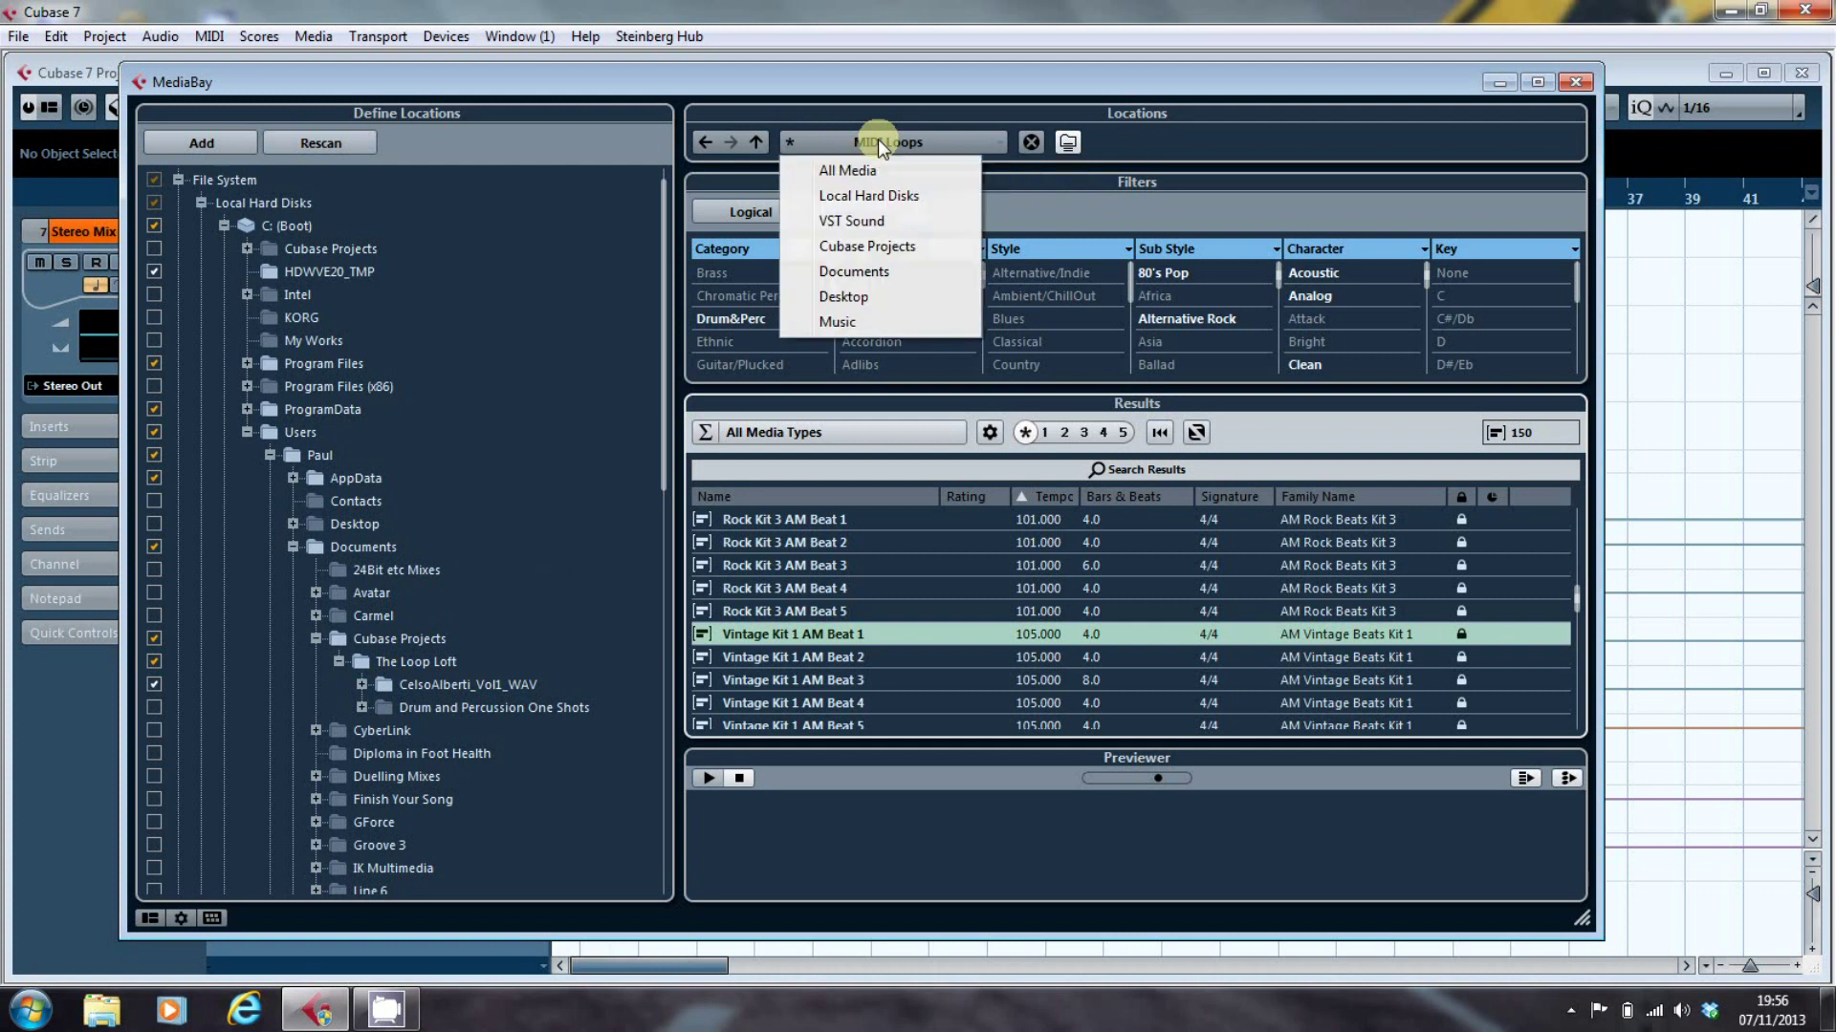
left_click(868, 199)
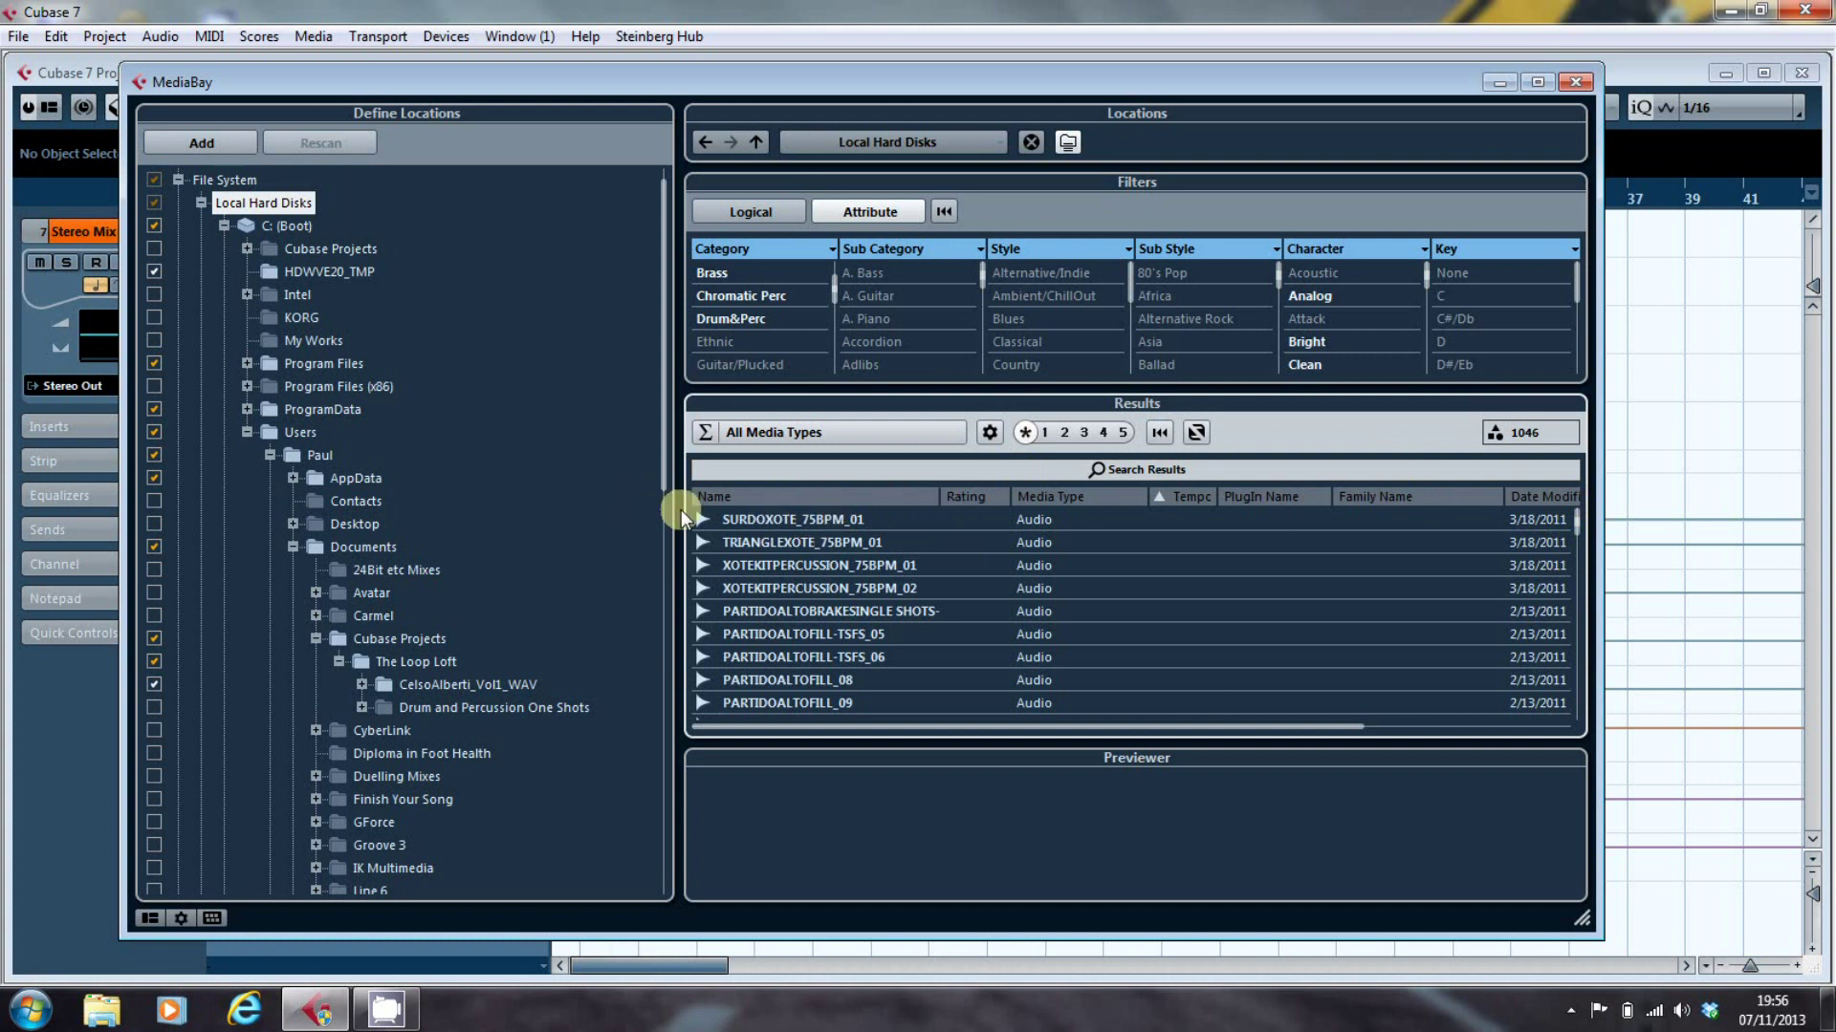
left_click_drag(681, 509, 331, 513)
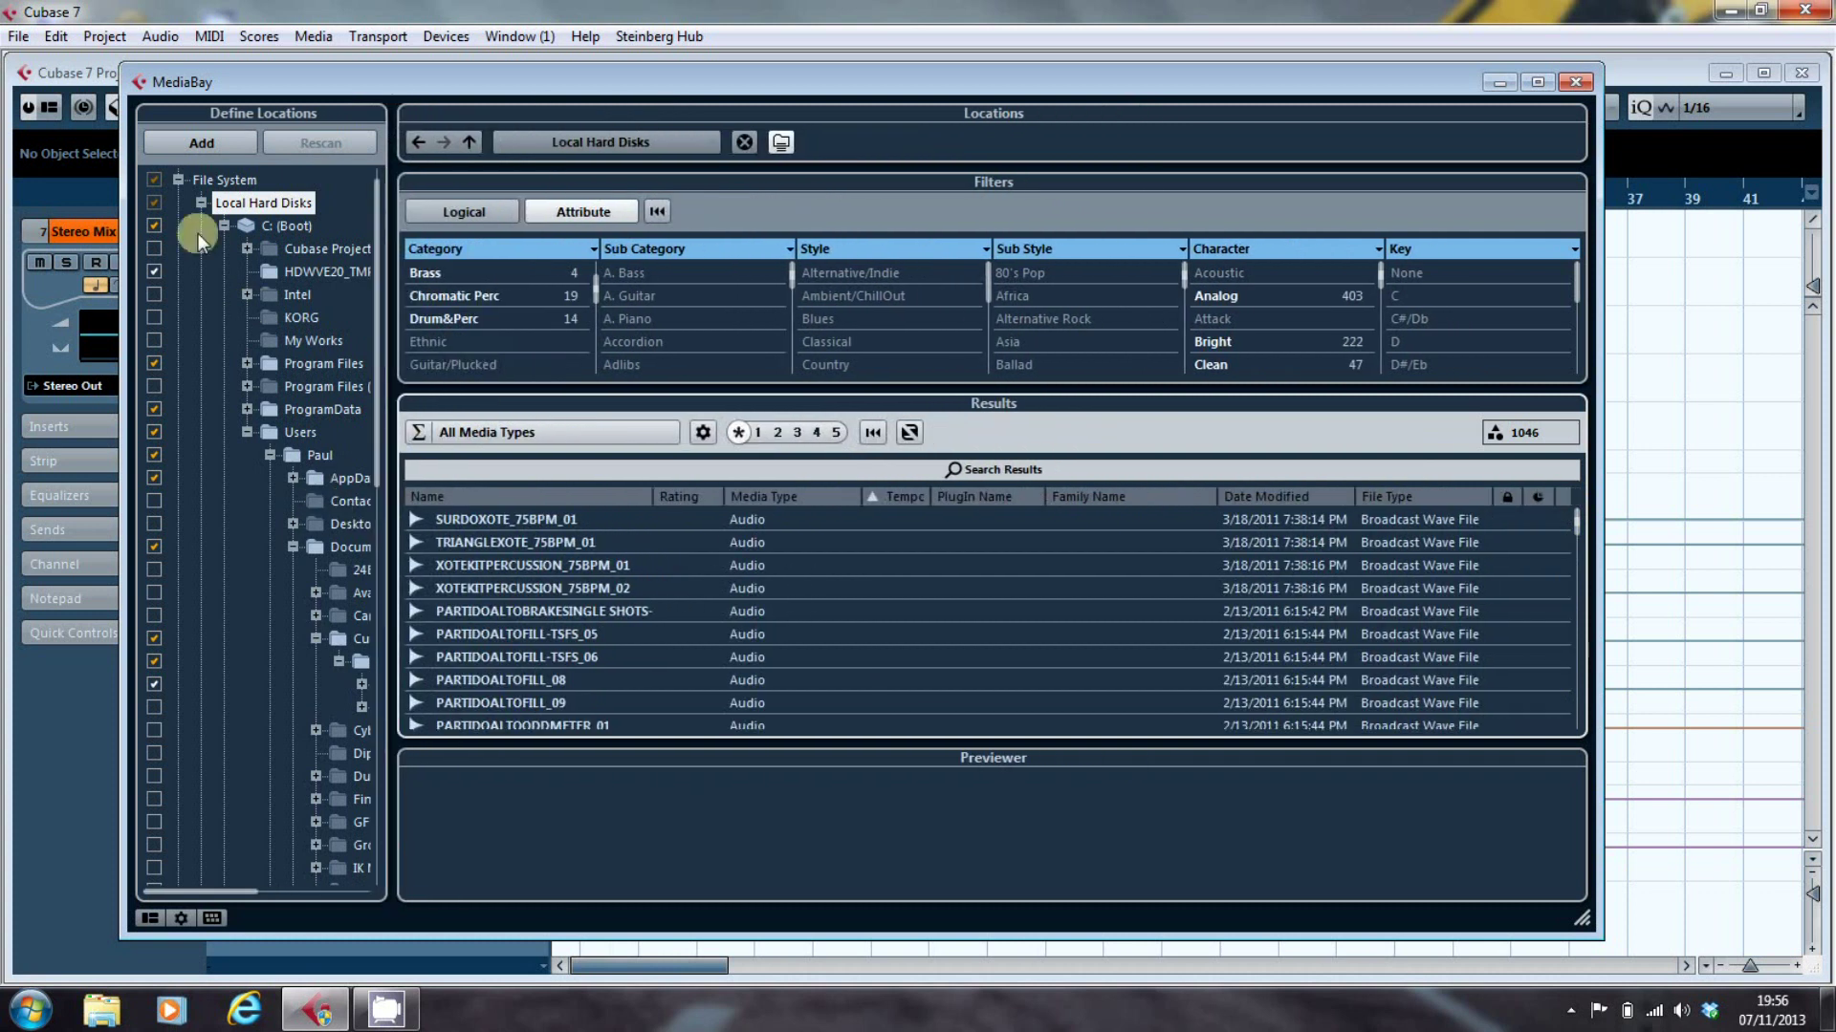
left_click(177, 179)
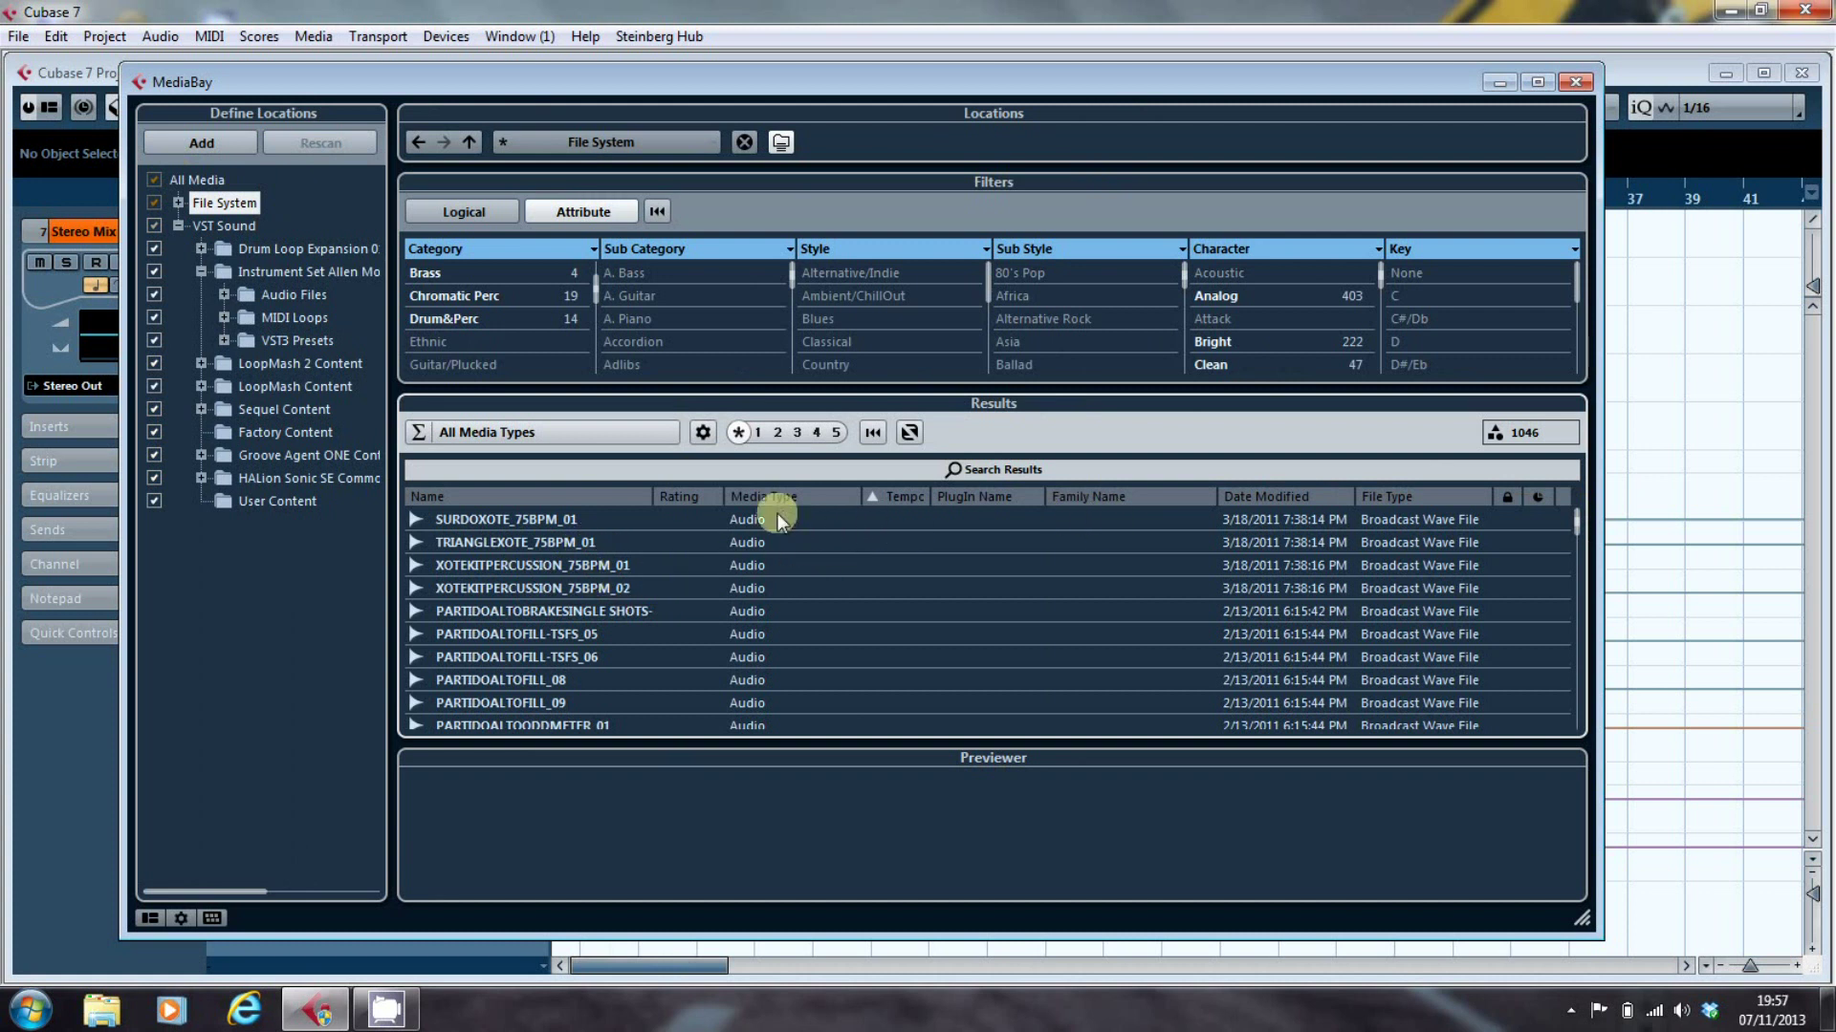
Audition SURDOXOTE_75BPM_01 and PARTIDOALTOFILL_09 in the Previewer, stopping each one.
left_click(468, 518)
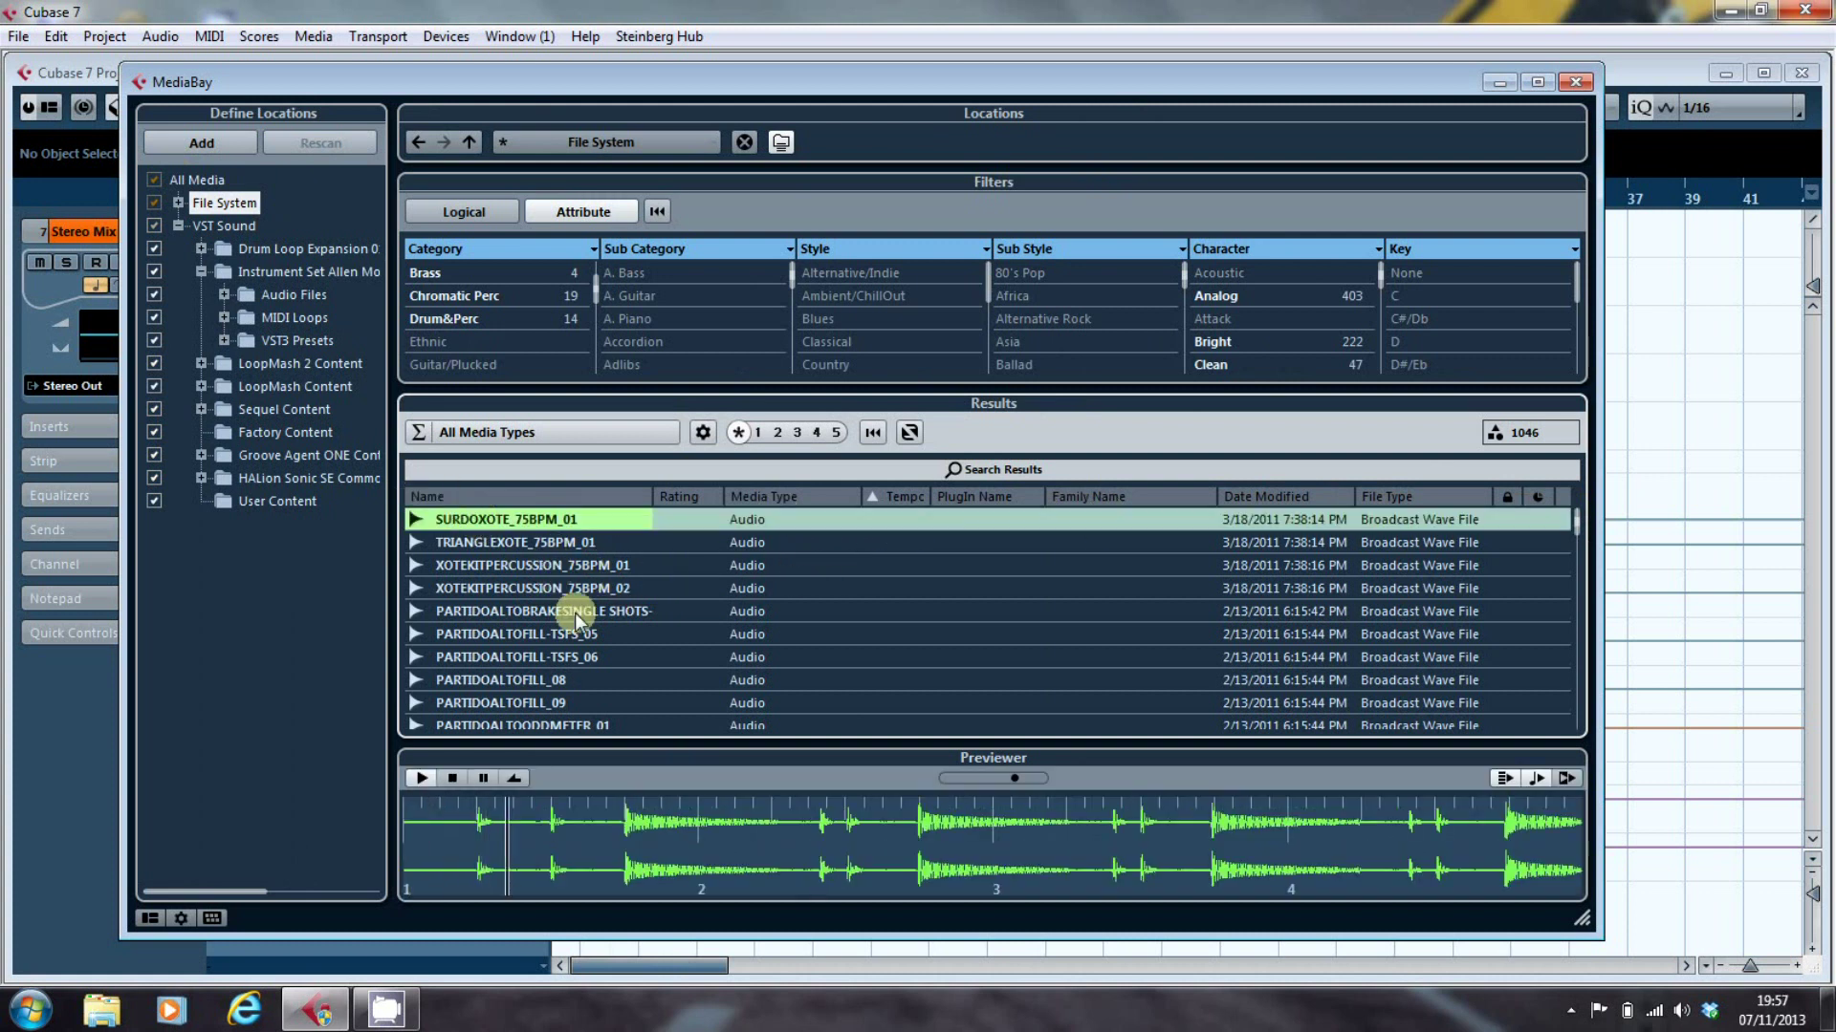
left_click(450, 780)
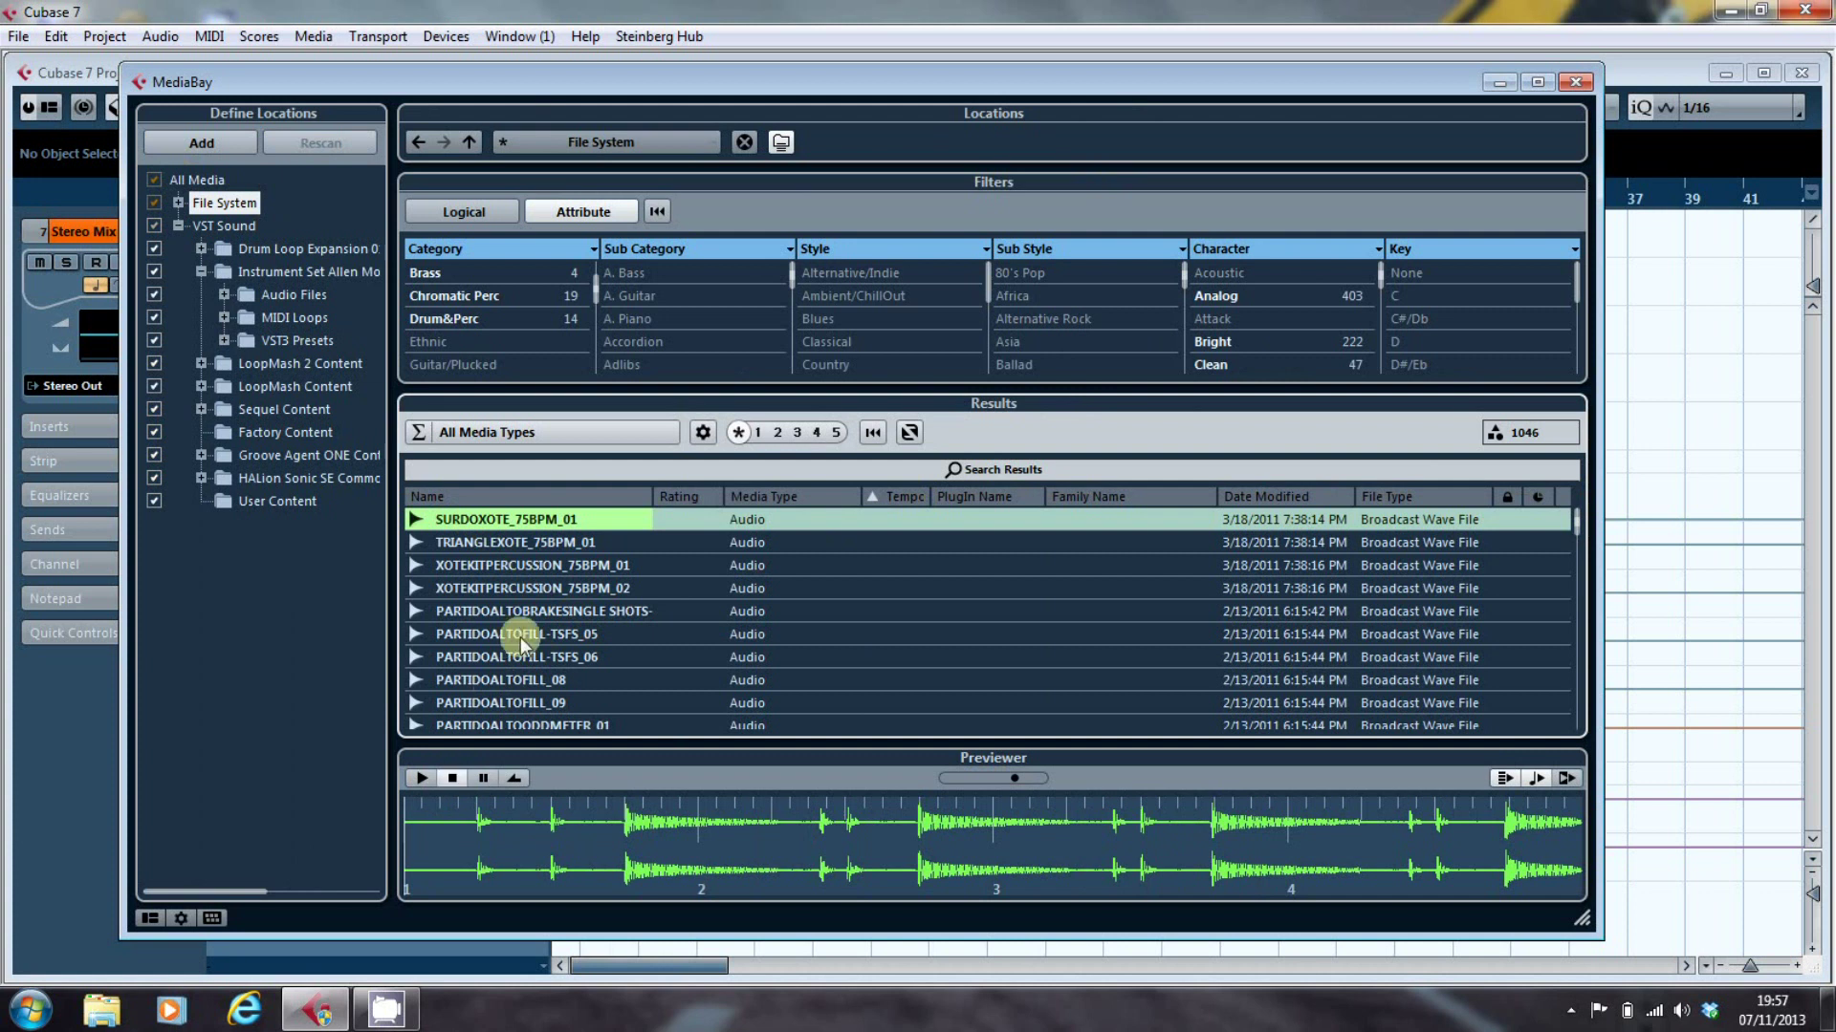
left_click(517, 704)
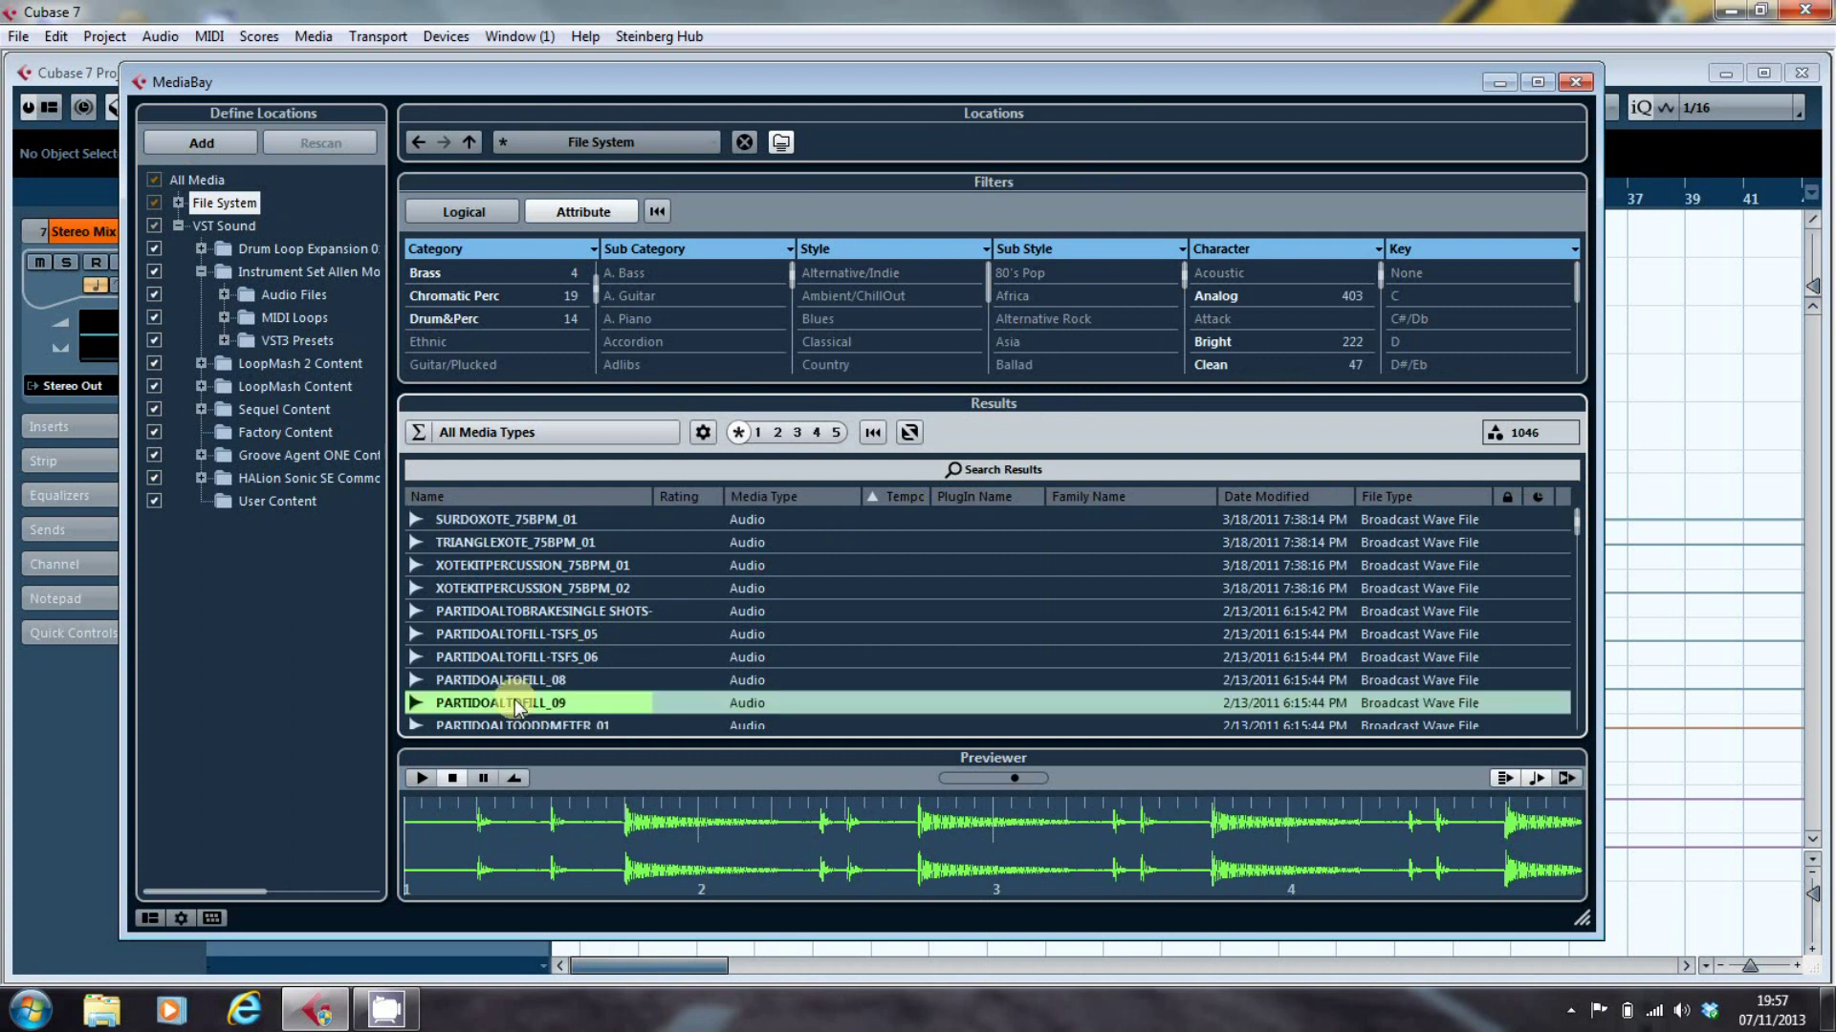
left_click(453, 777)
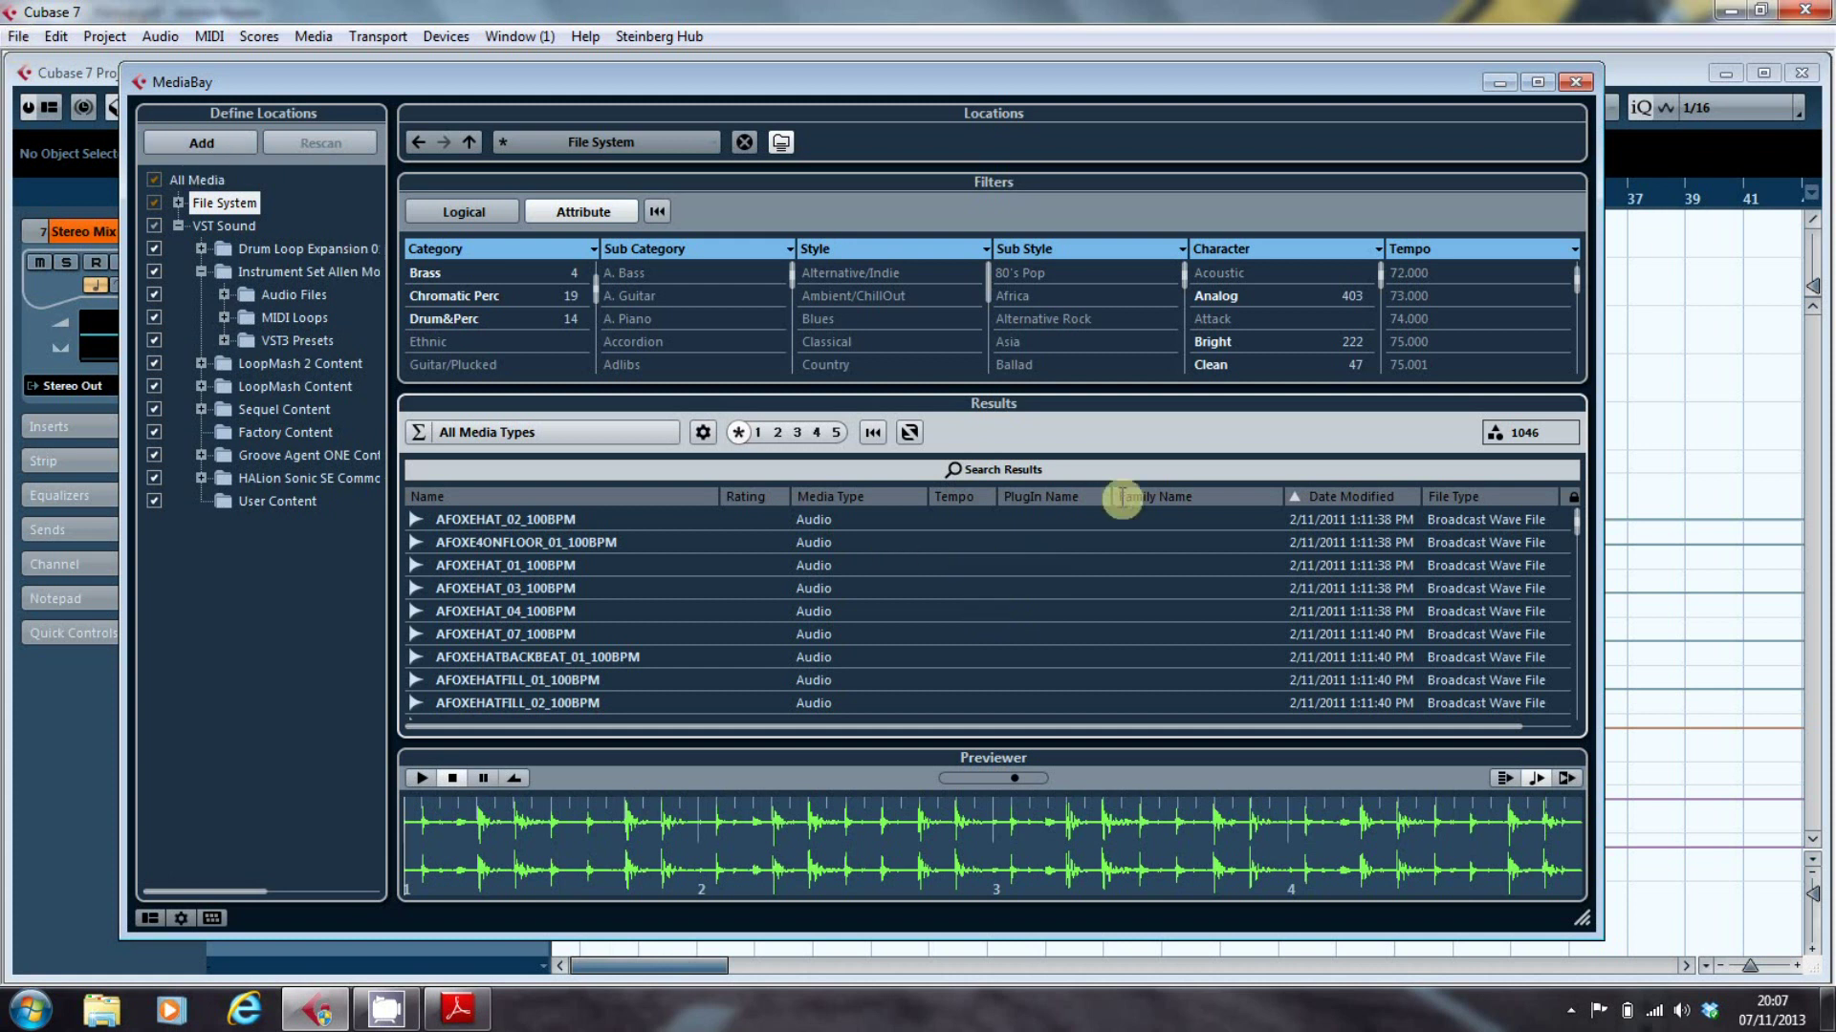
Turn on Allow Editing in Results List in the MediaBay preferences and confirm.
left_click(19, 37)
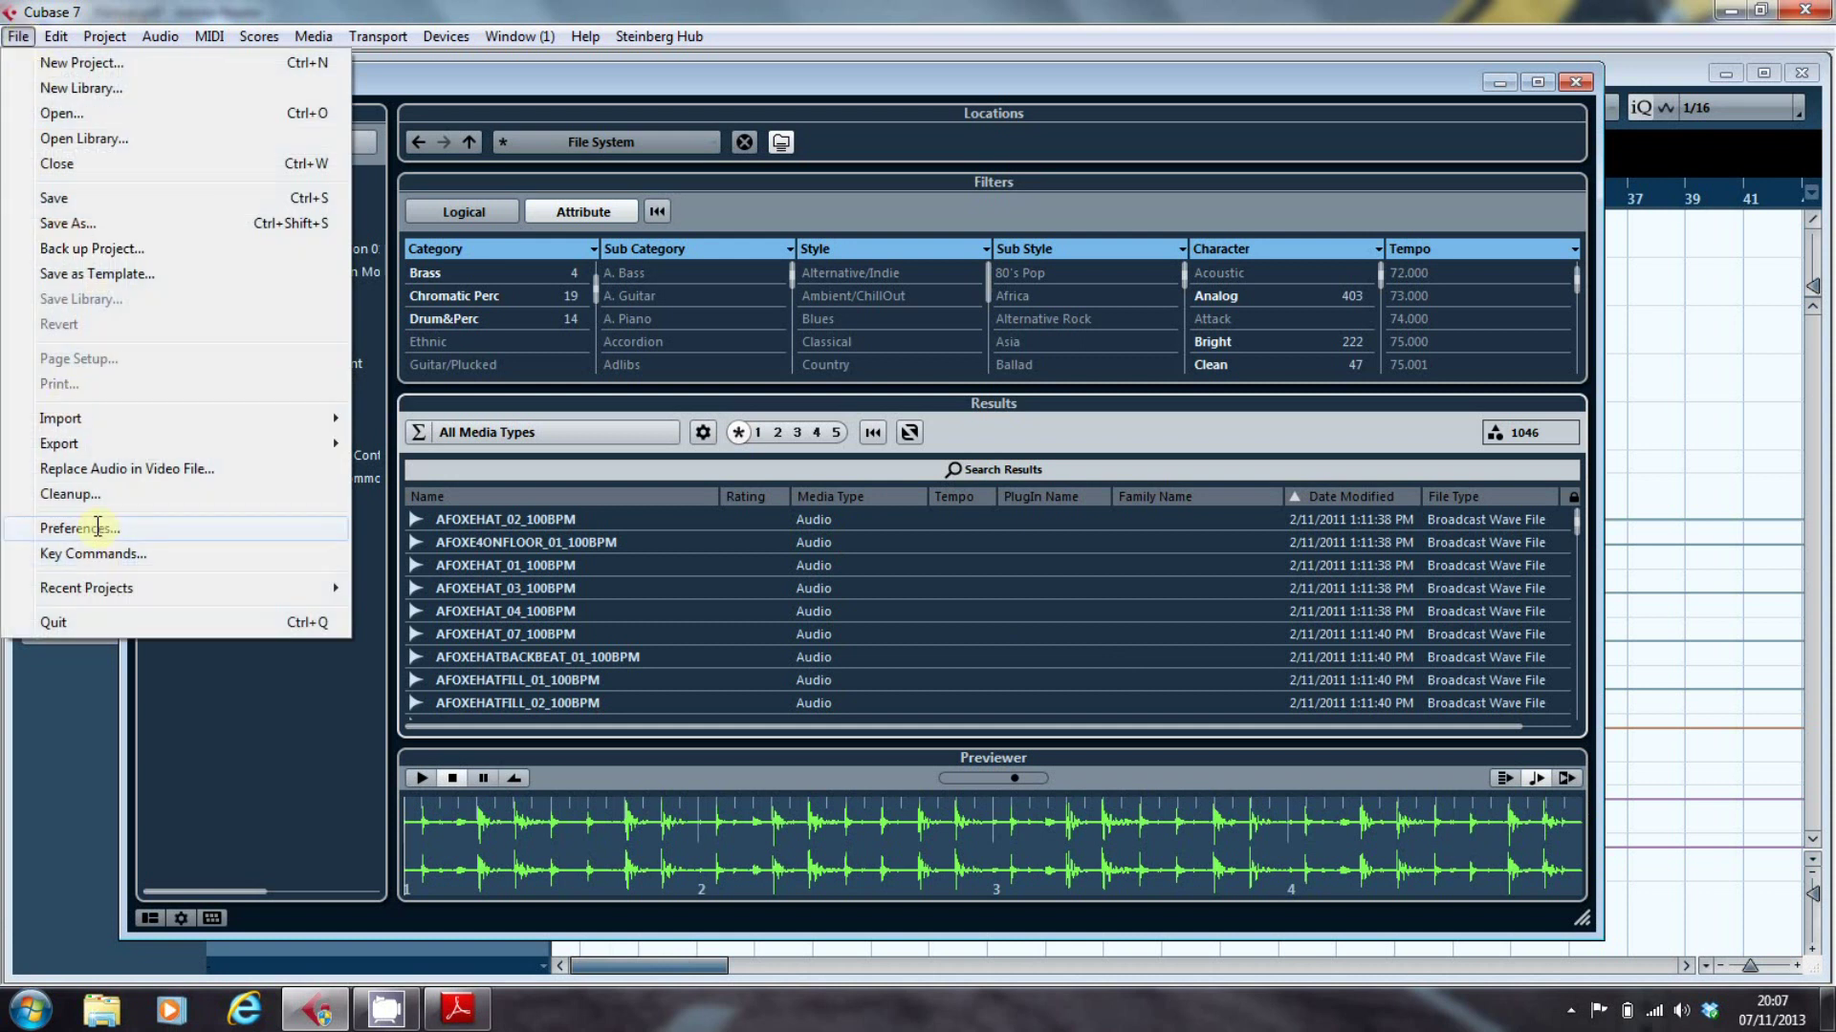
left_click(97, 528)
left_click(730, 674)
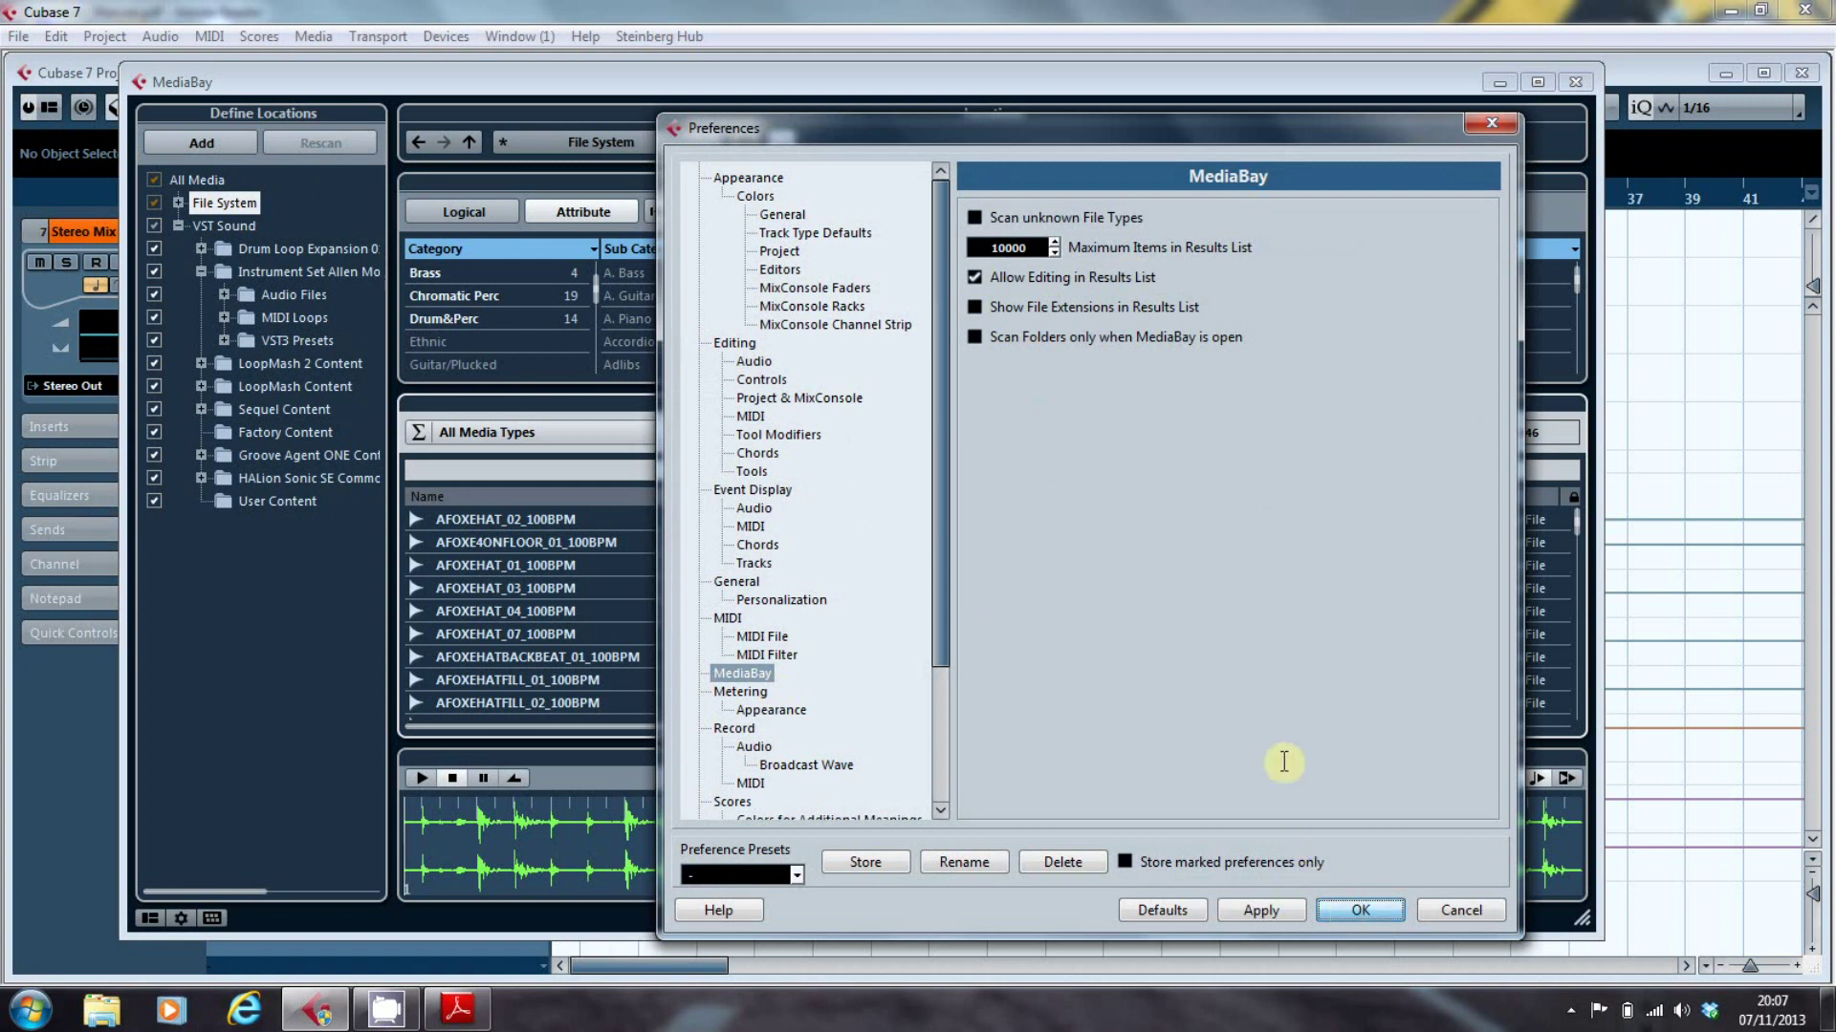
key("Return")
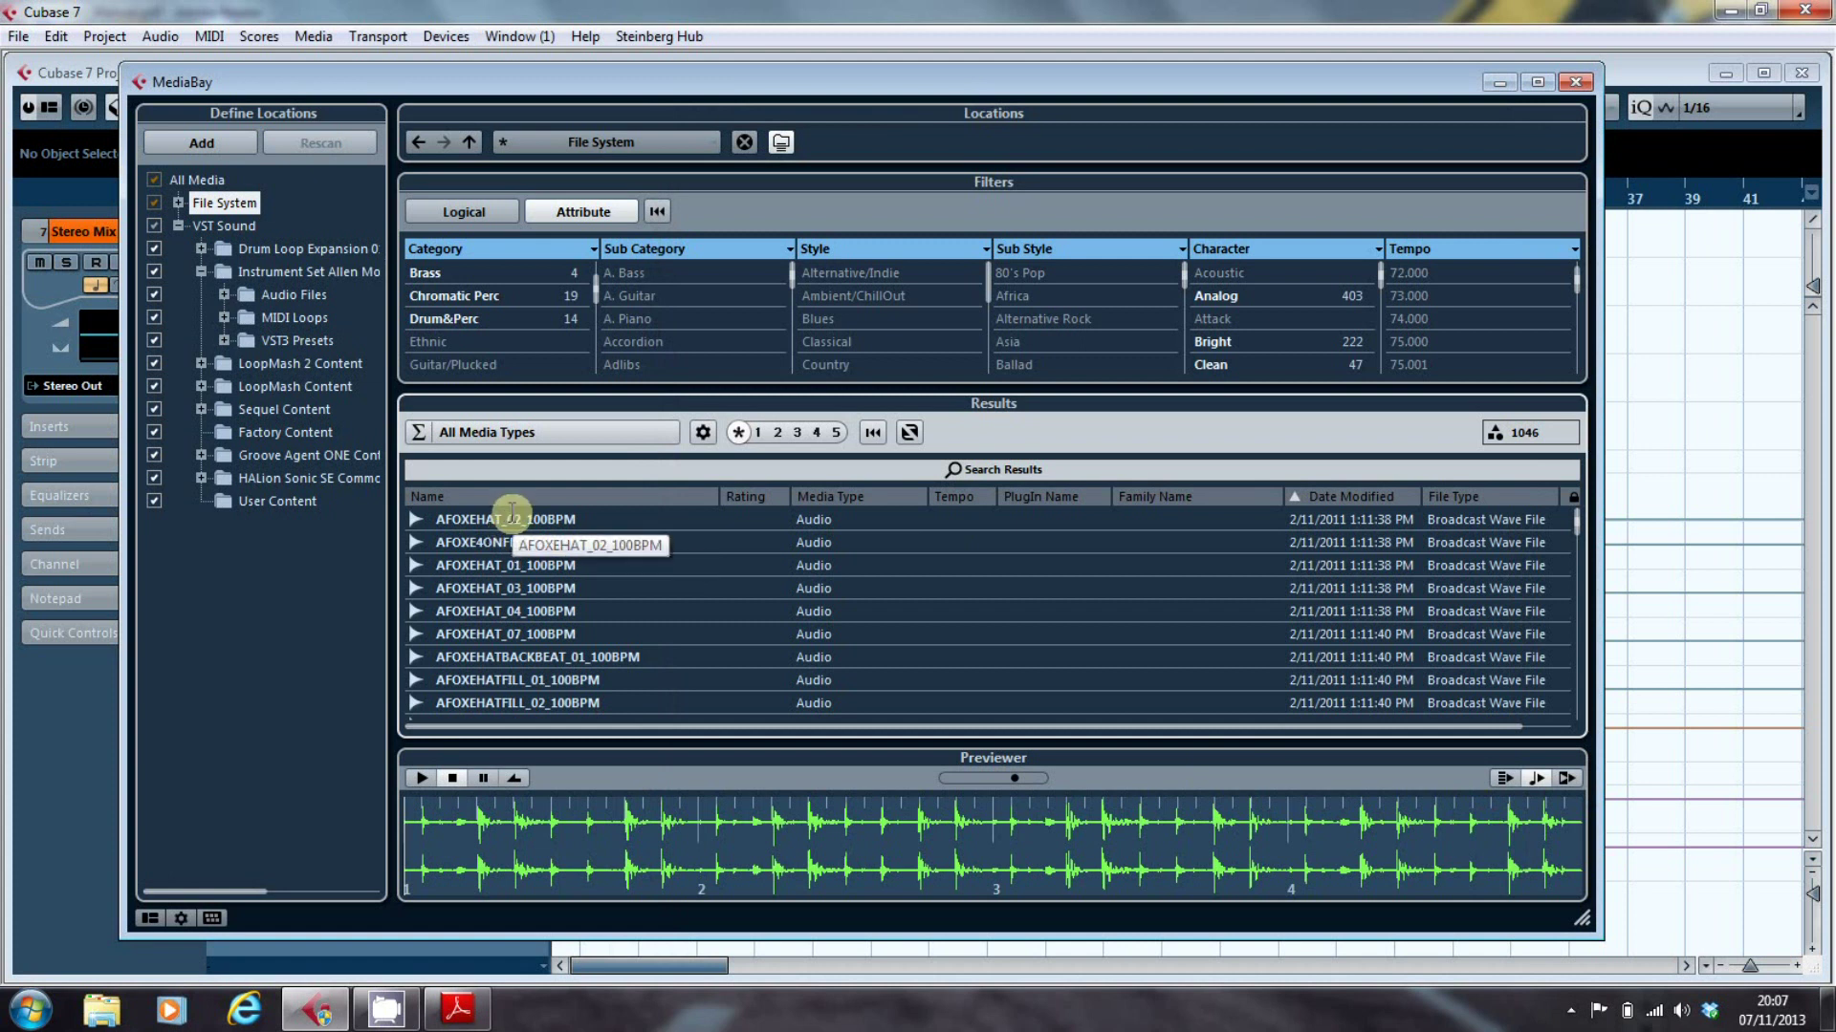
Select AFOXEHAT_02_100BPM through AFOXEHATFILL_02_100BPM and set their Tempo to 100.
left_click(512, 514)
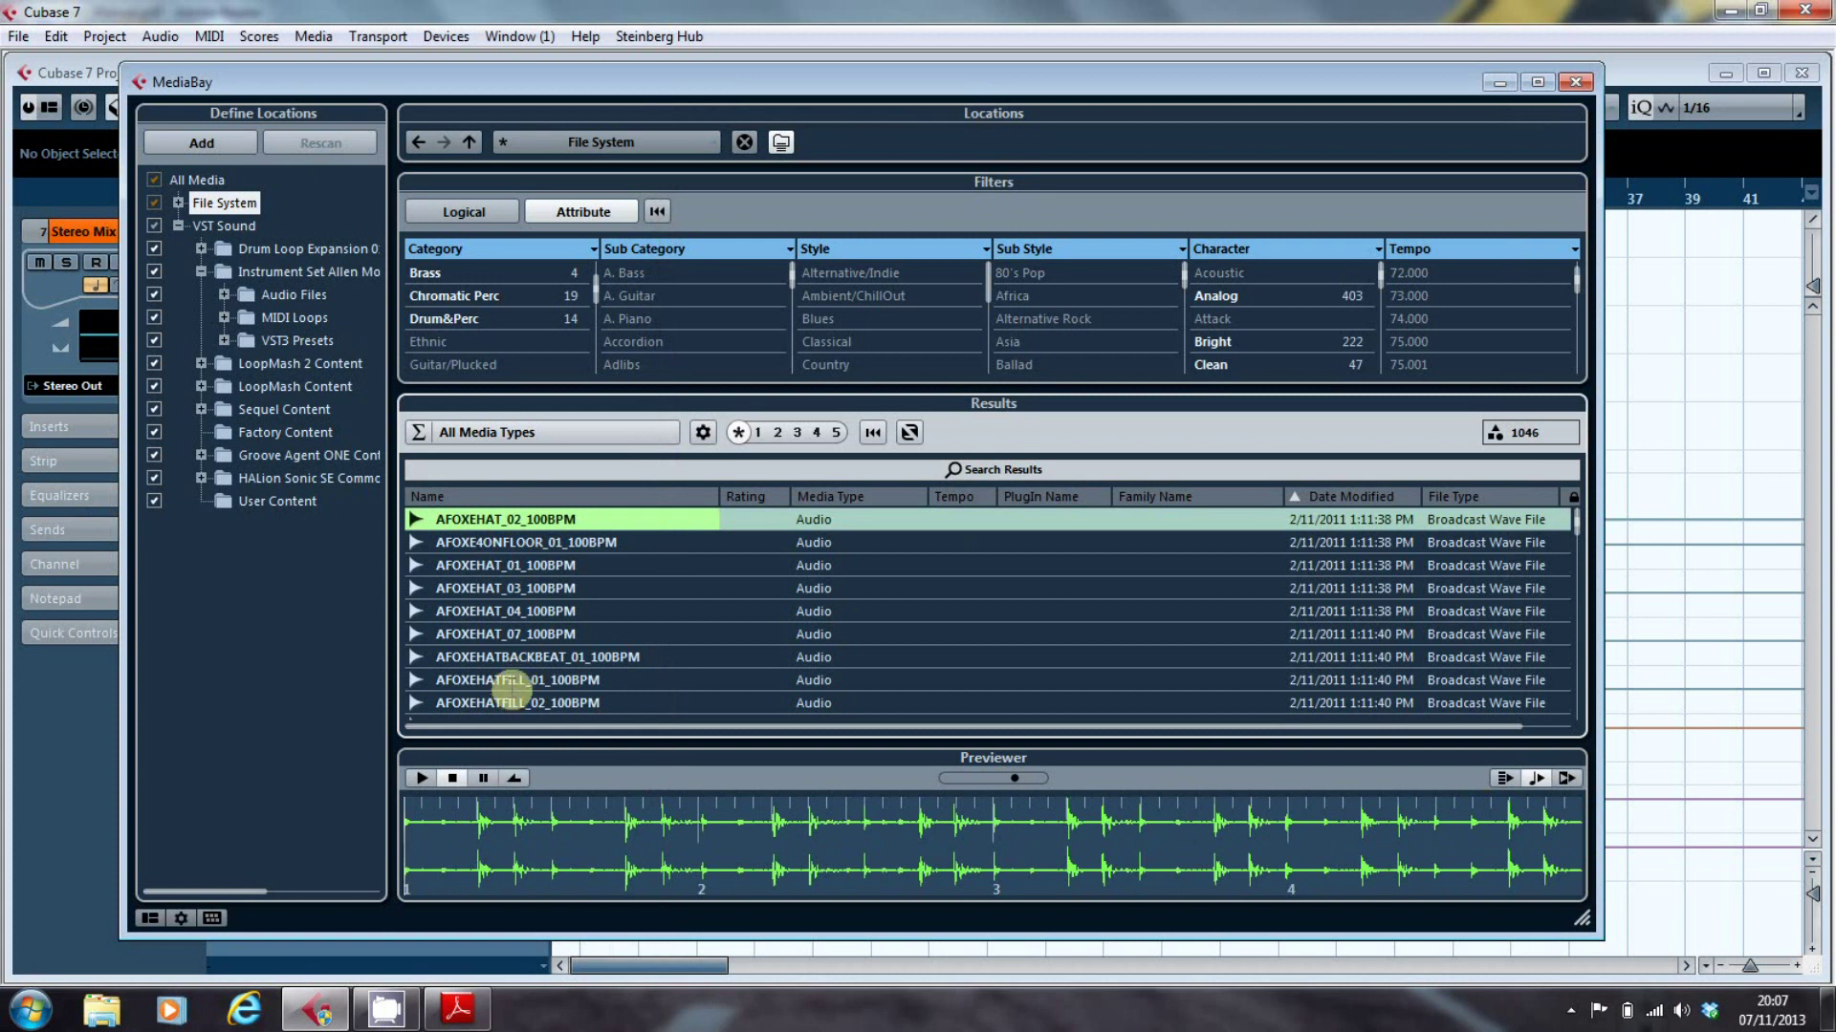
left_click(508, 705, "shift")
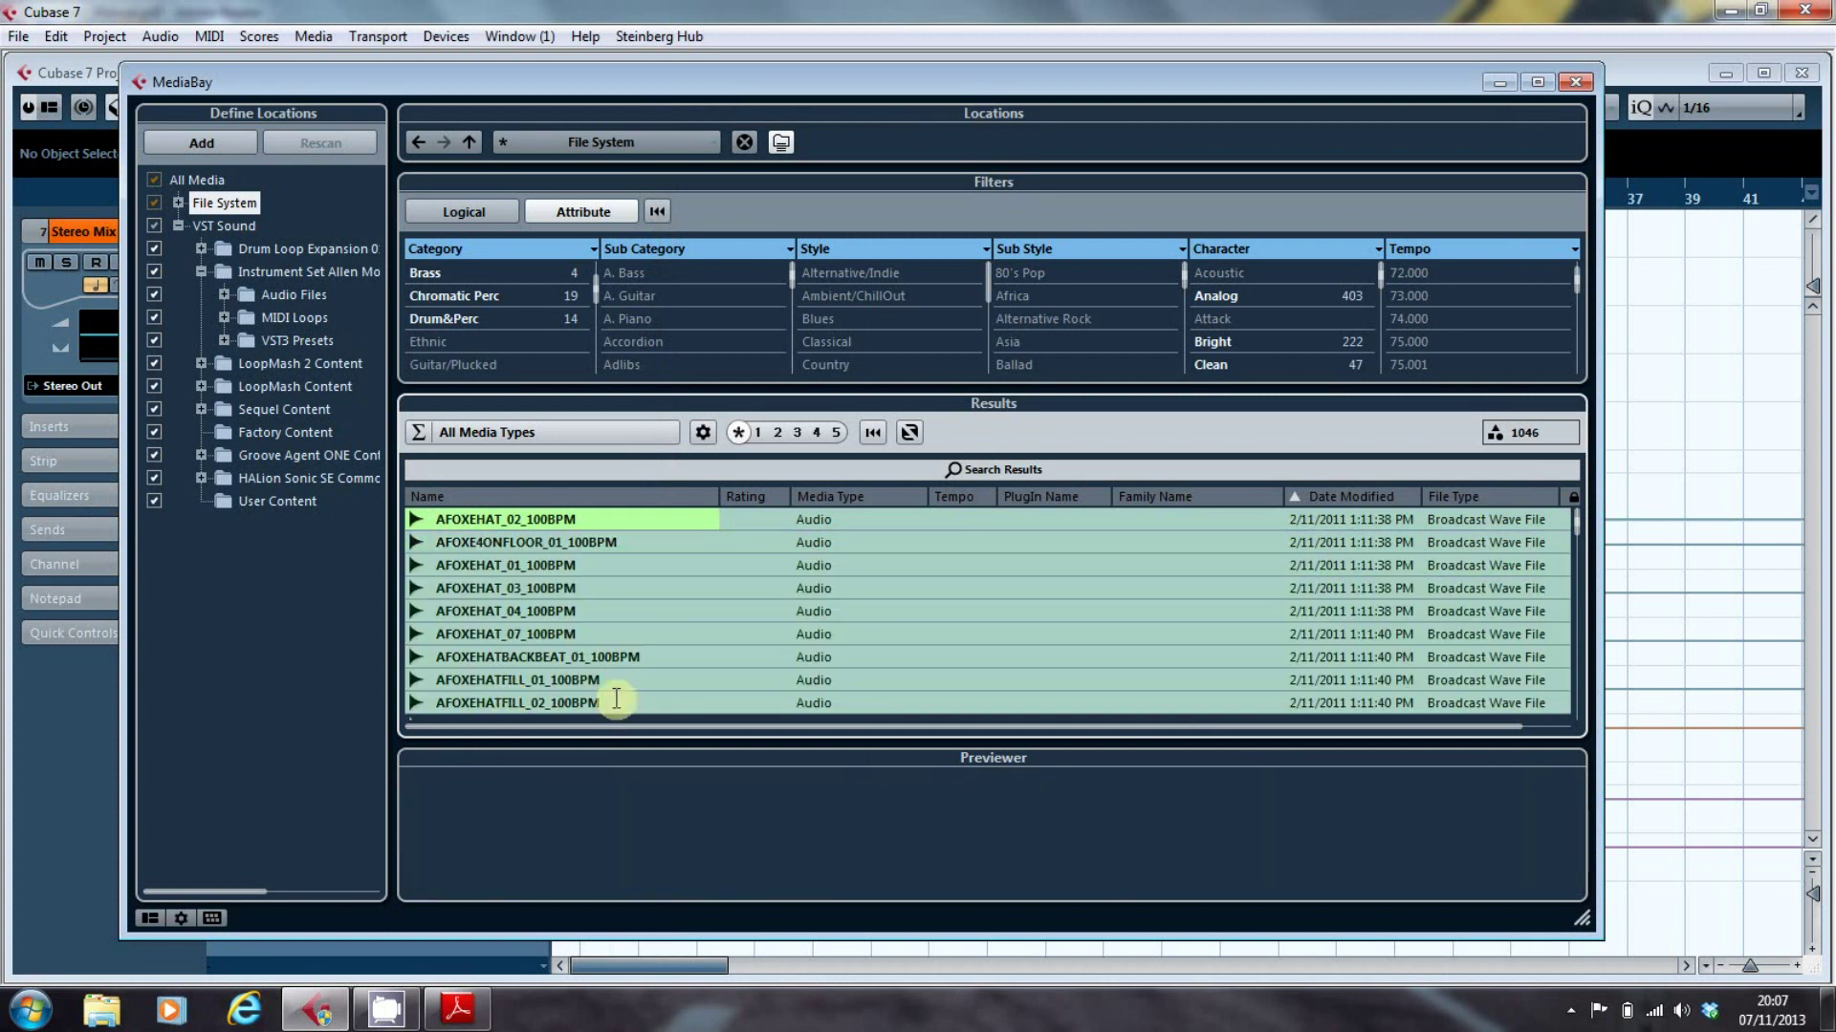
double_click(956, 517)
type("100")
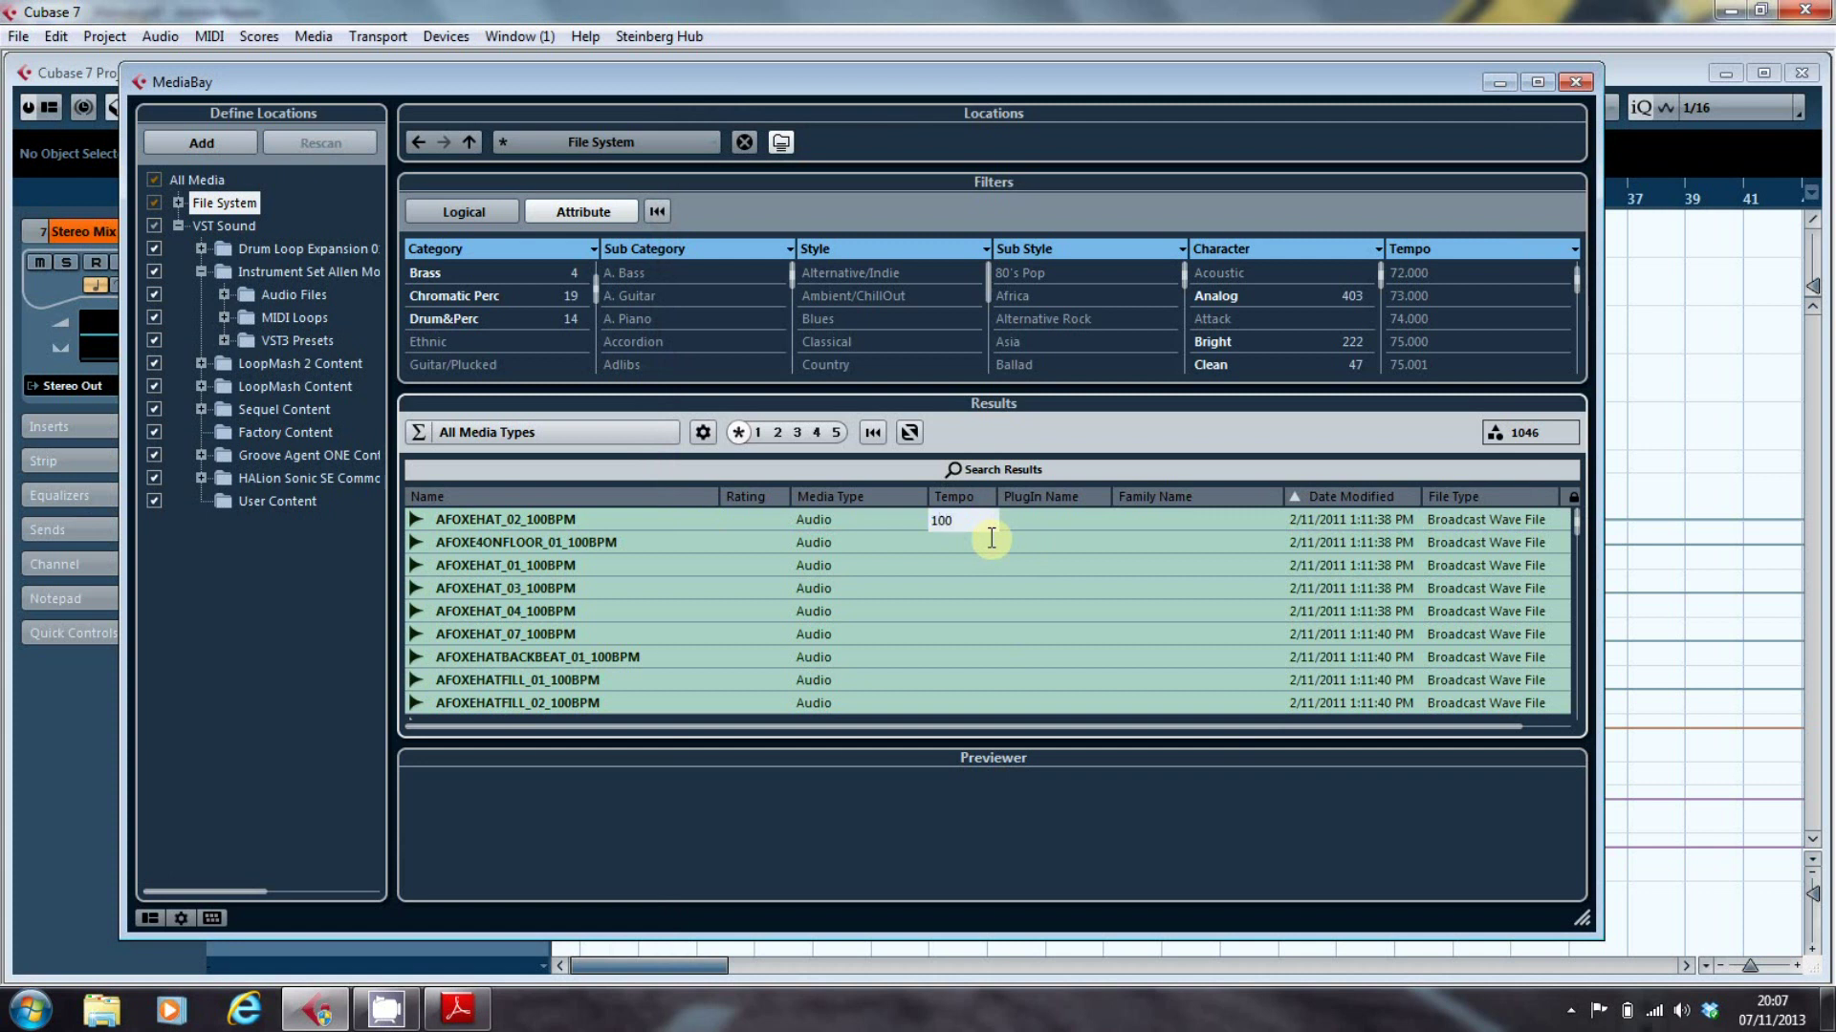
key("Return")
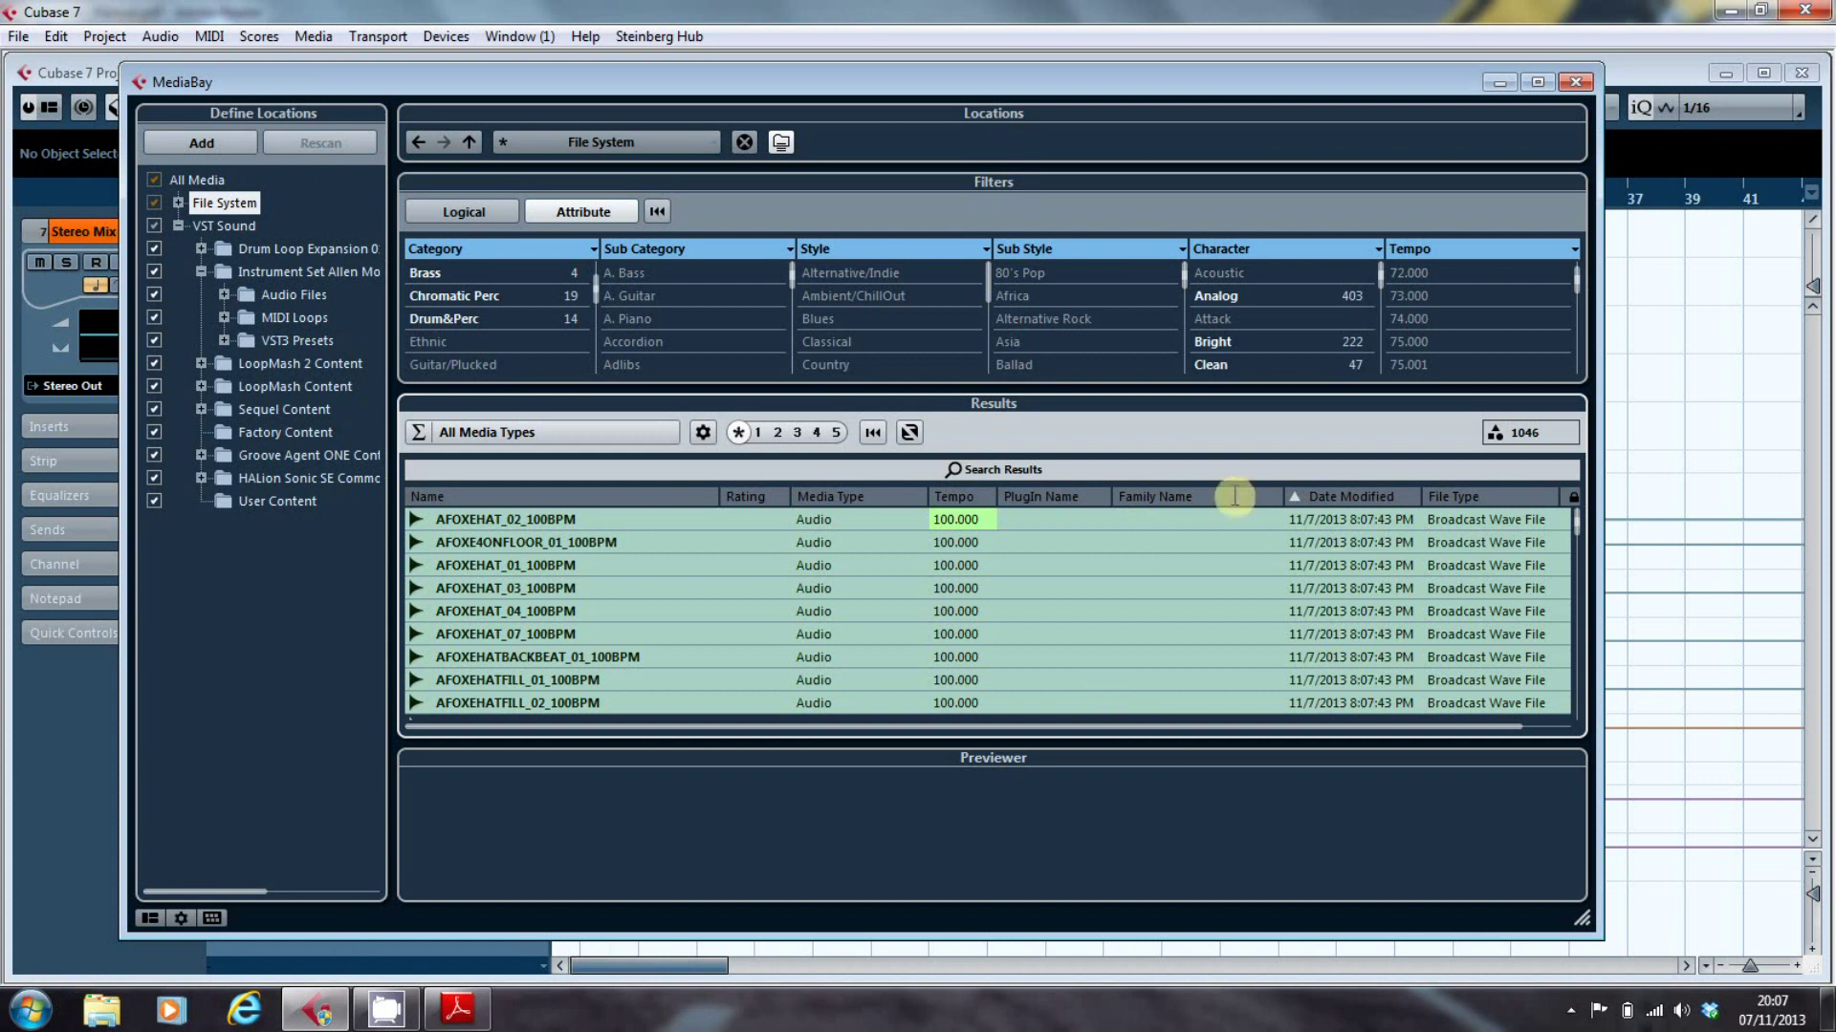
Create a new 'Latin Loops' family and assign it to the selected AFOXE loops.
double_click(1168, 518)
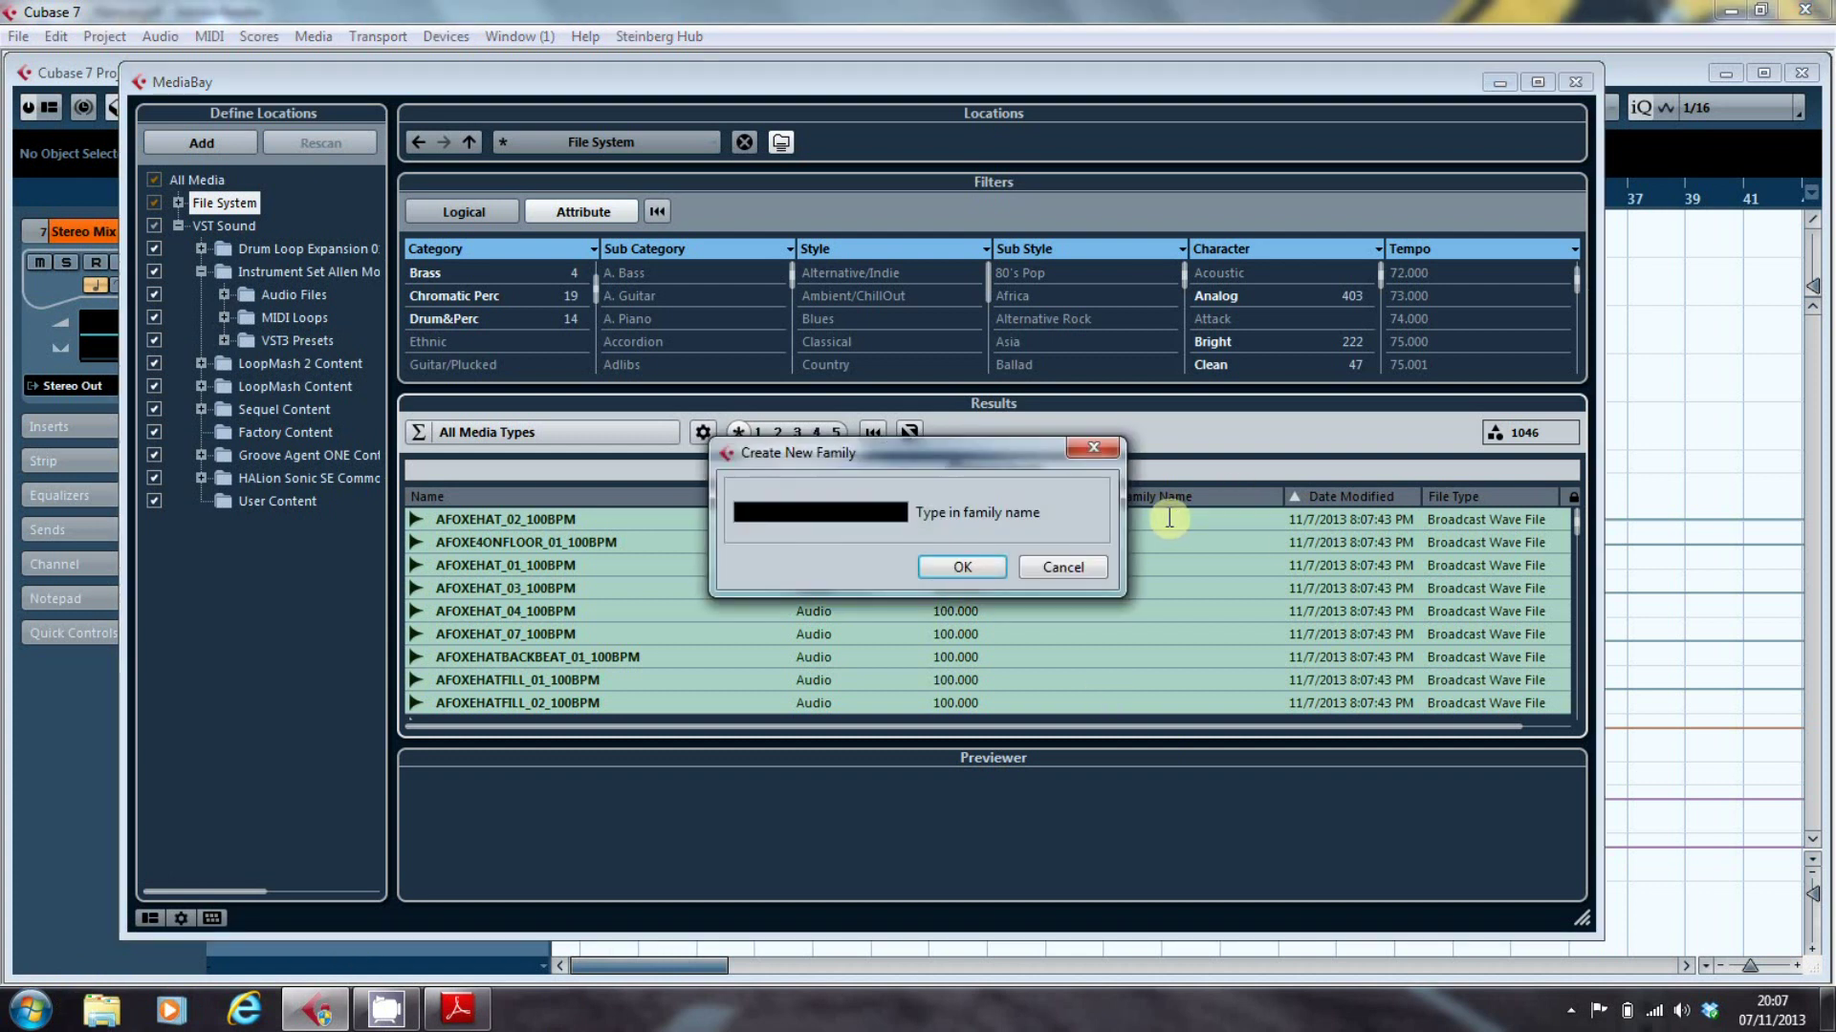
type("Latin Loops")
left_click(962, 567)
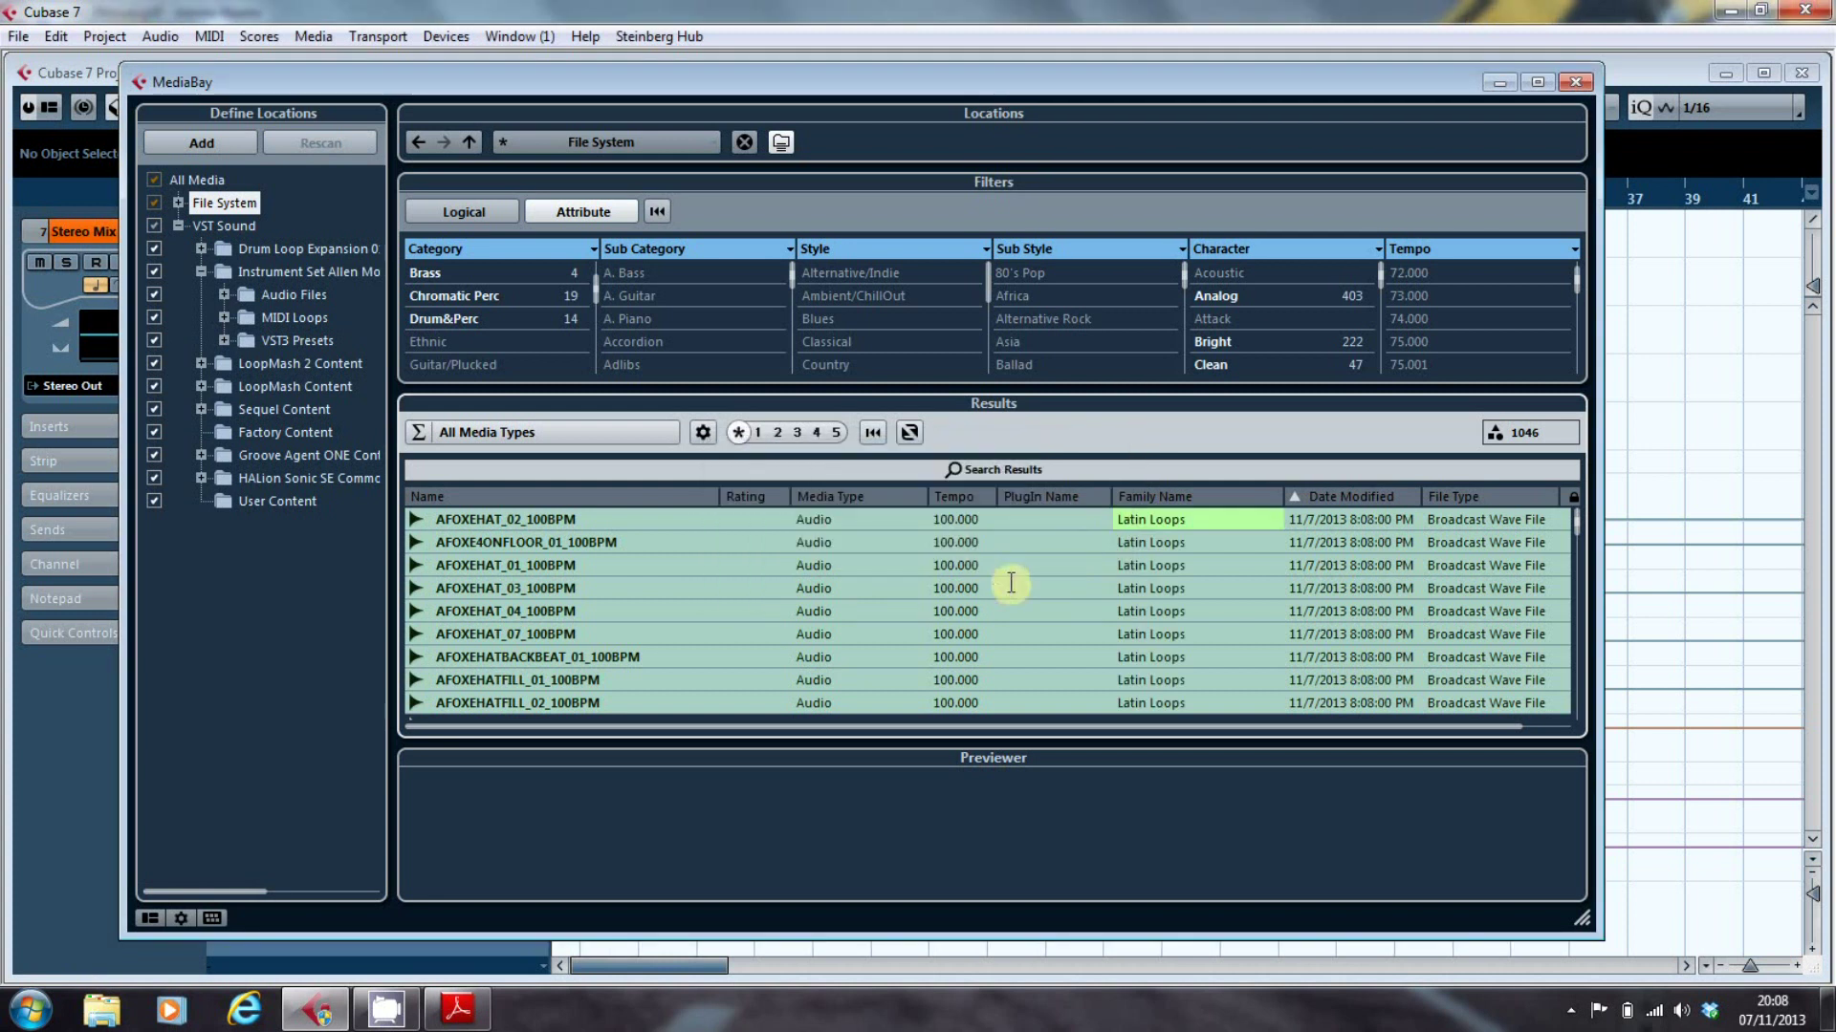
double_click(1011, 582)
left_click(1063, 677)
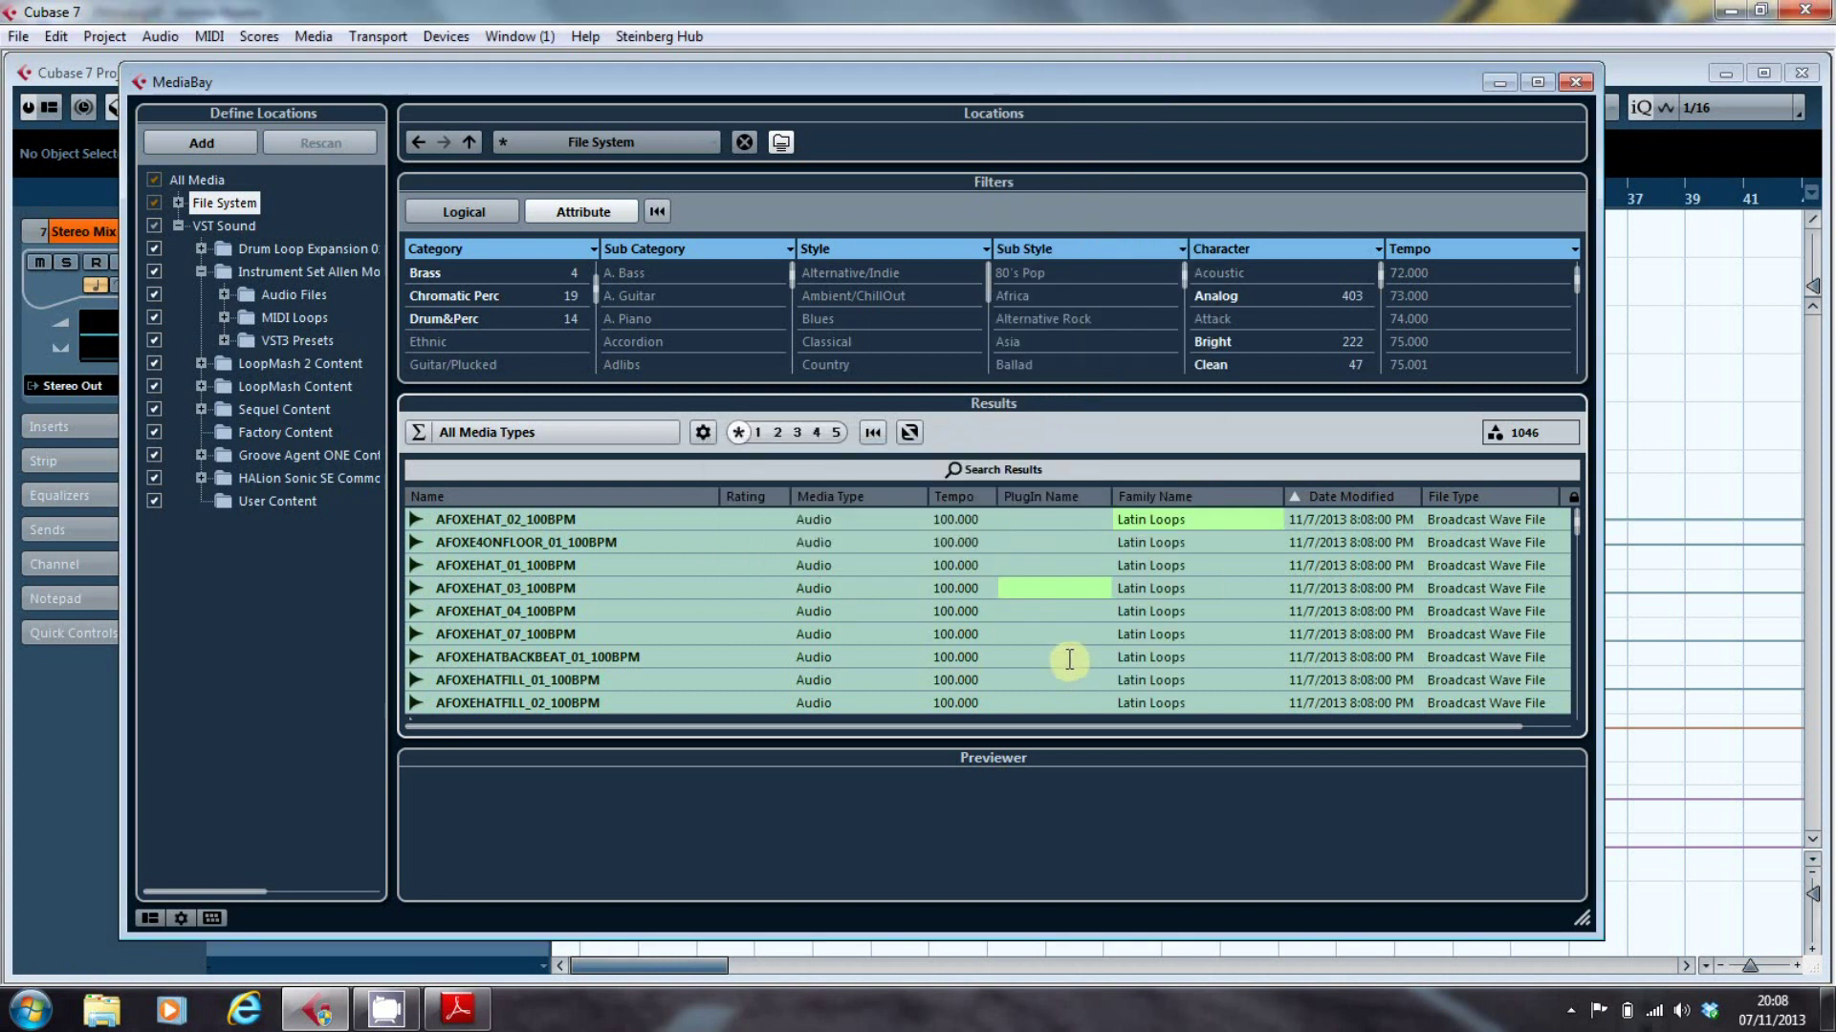
Select the untagged loops from the next AFOXE loop down to BAIAOSURDO_01_100BPM.
scroll(1069, 658, "down", 2)
left_click(593, 588)
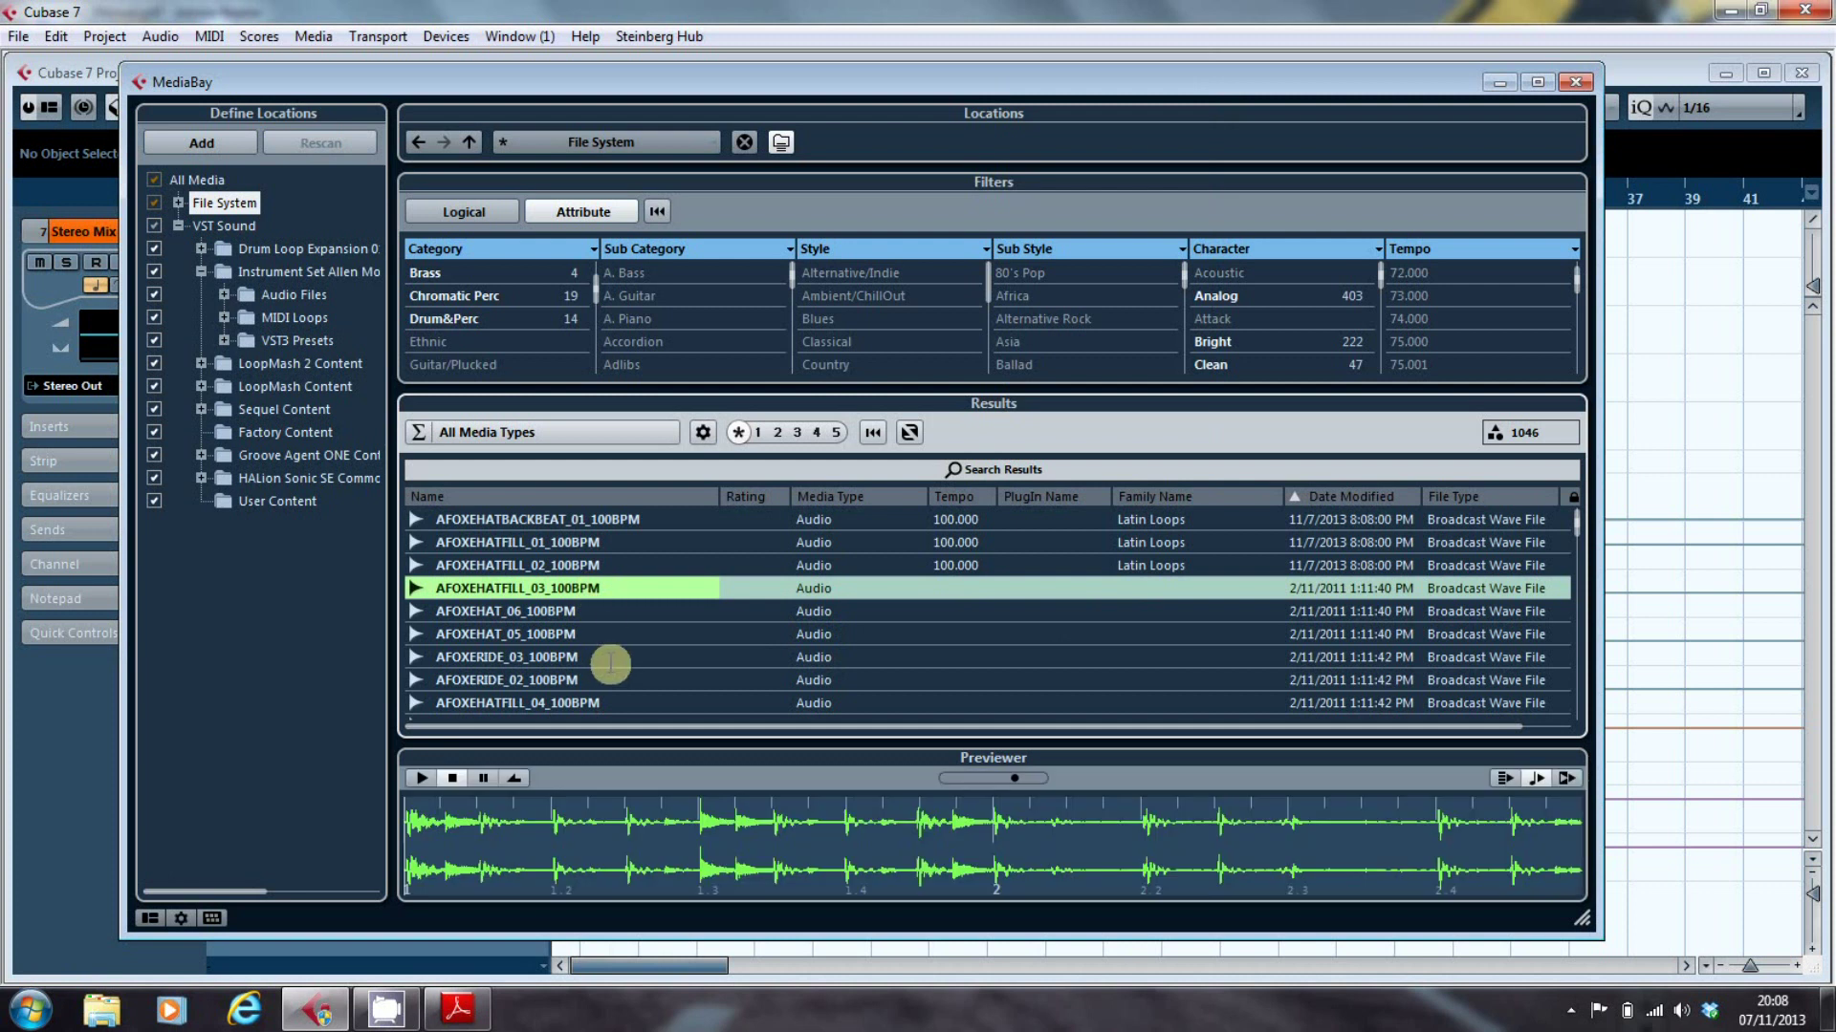
scroll(600, 662, "down", 1)
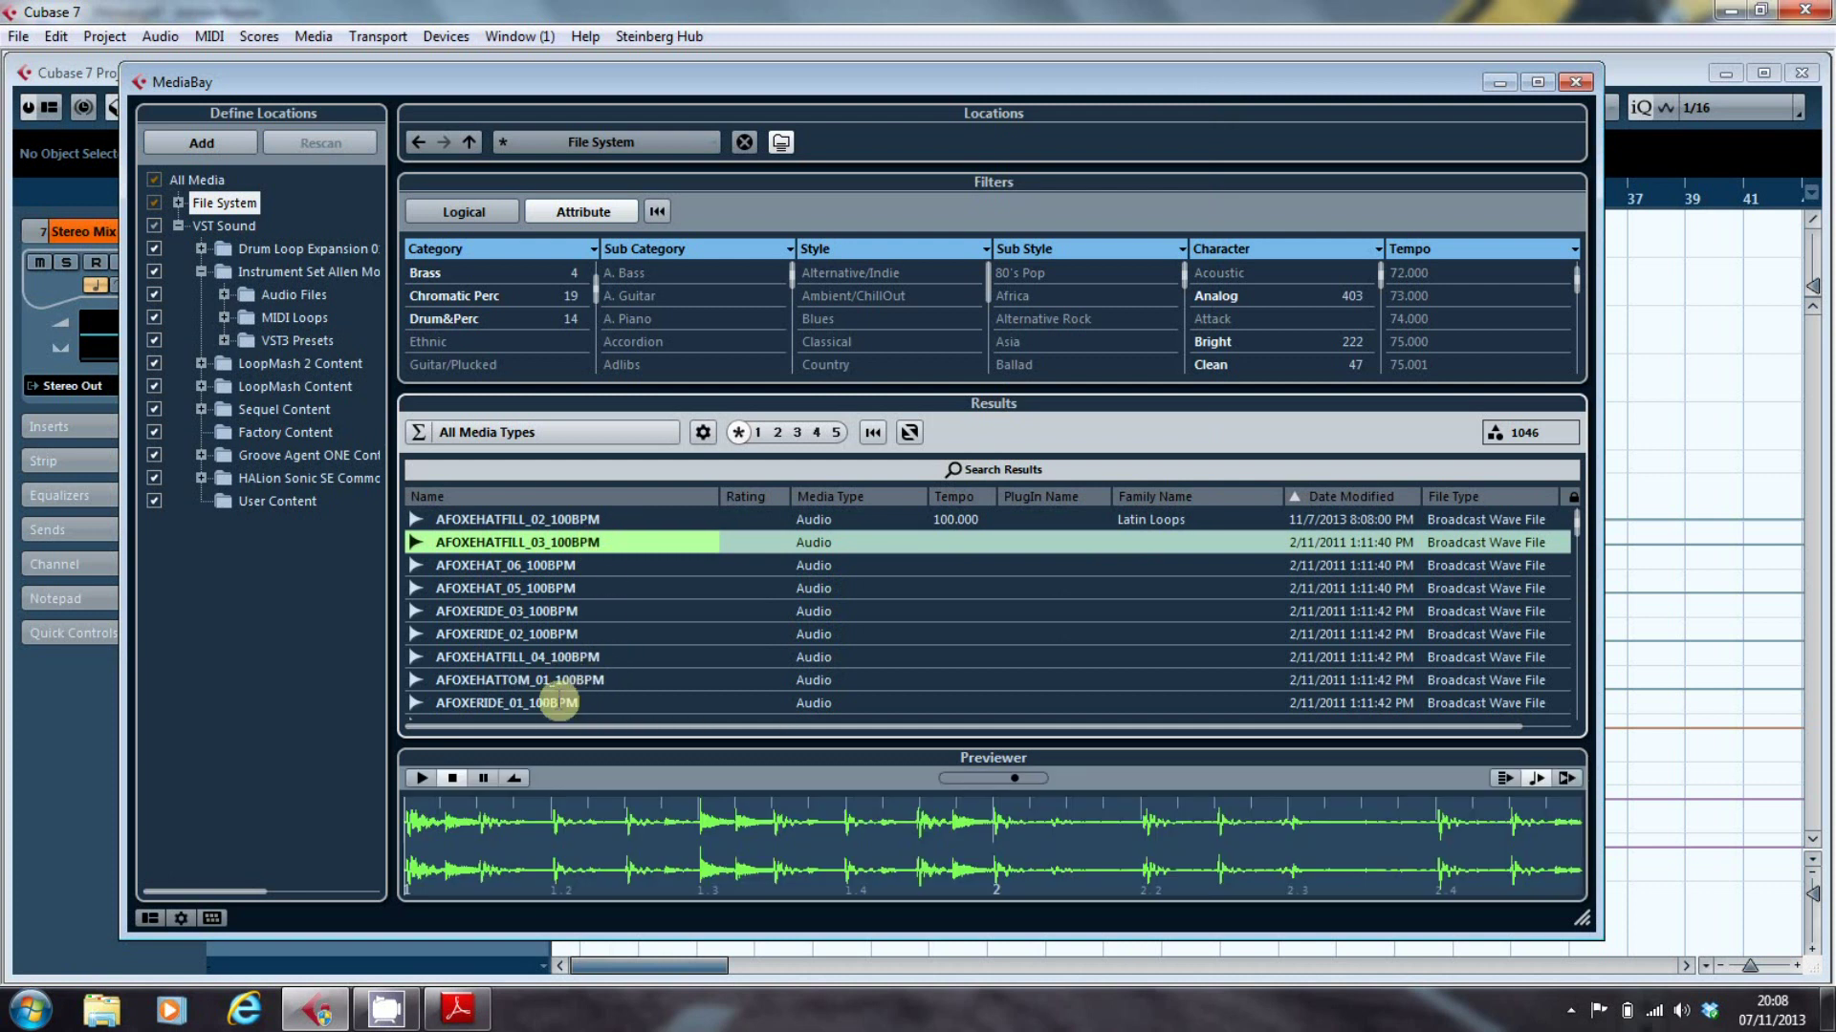
left_click(580, 699, "shift")
scroll(582, 693, "down", 2)
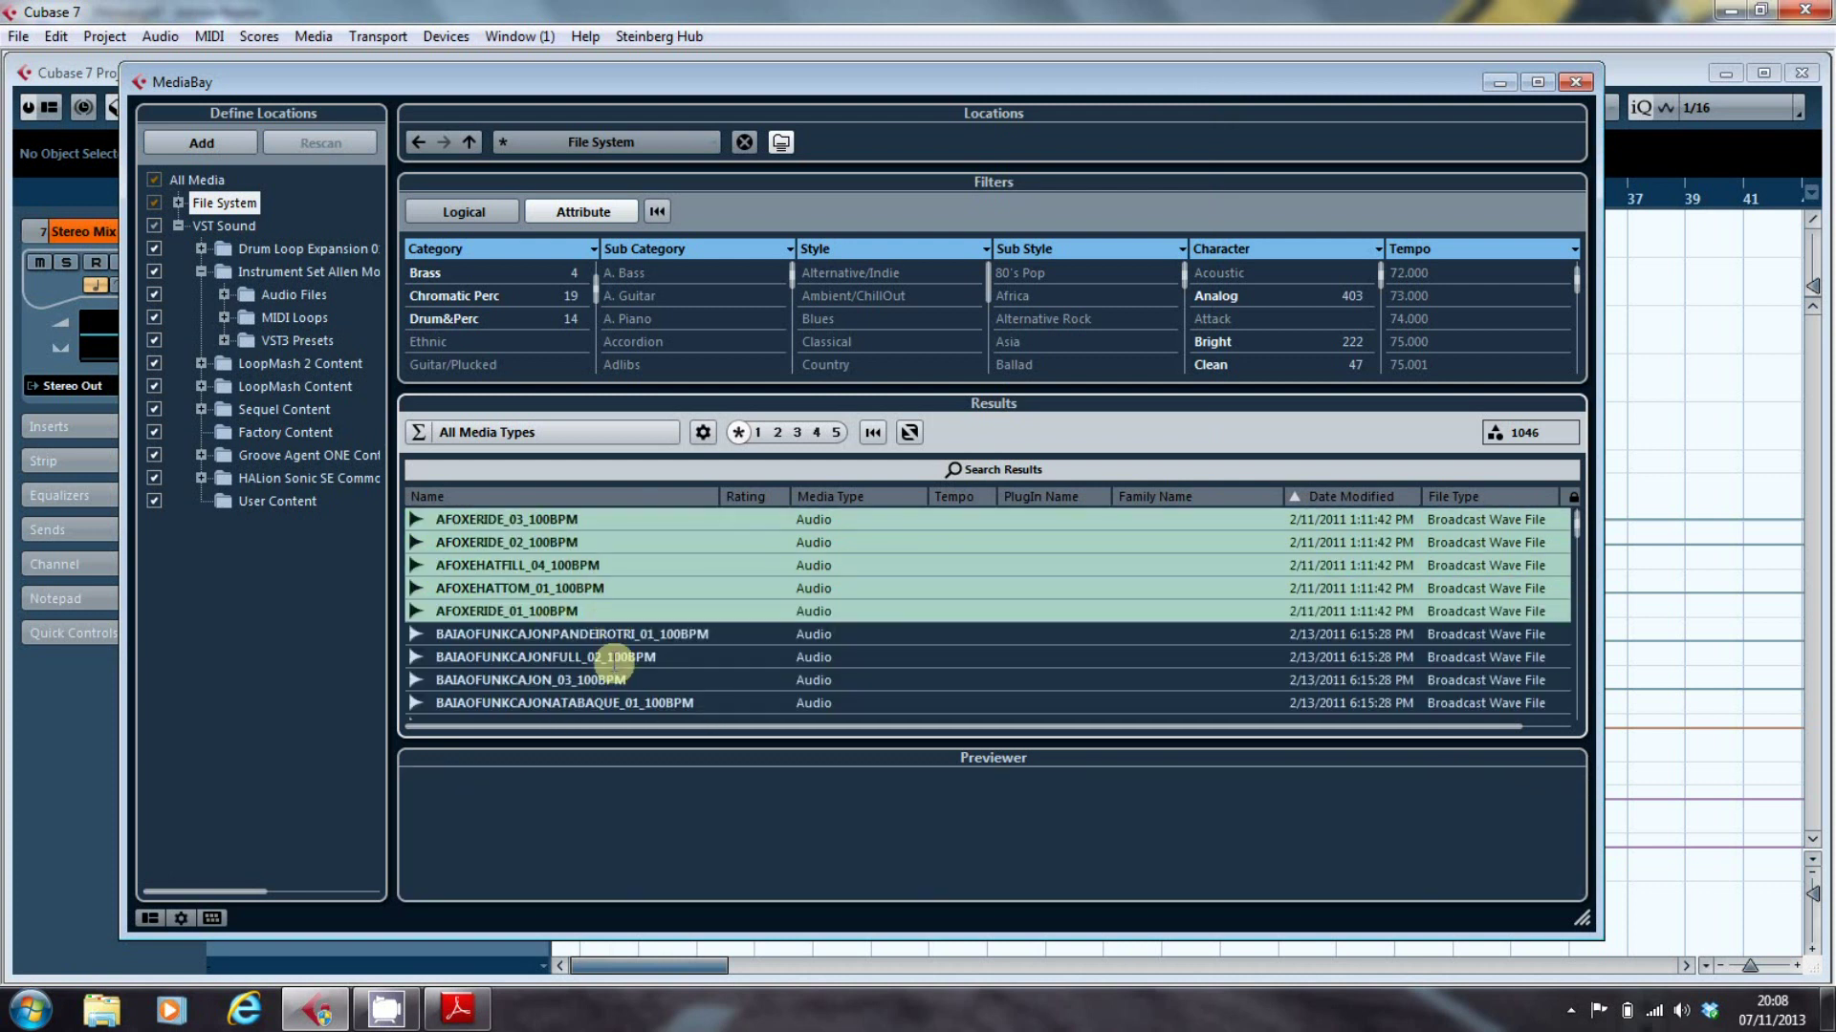
scroll(651, 674, "down", 1)
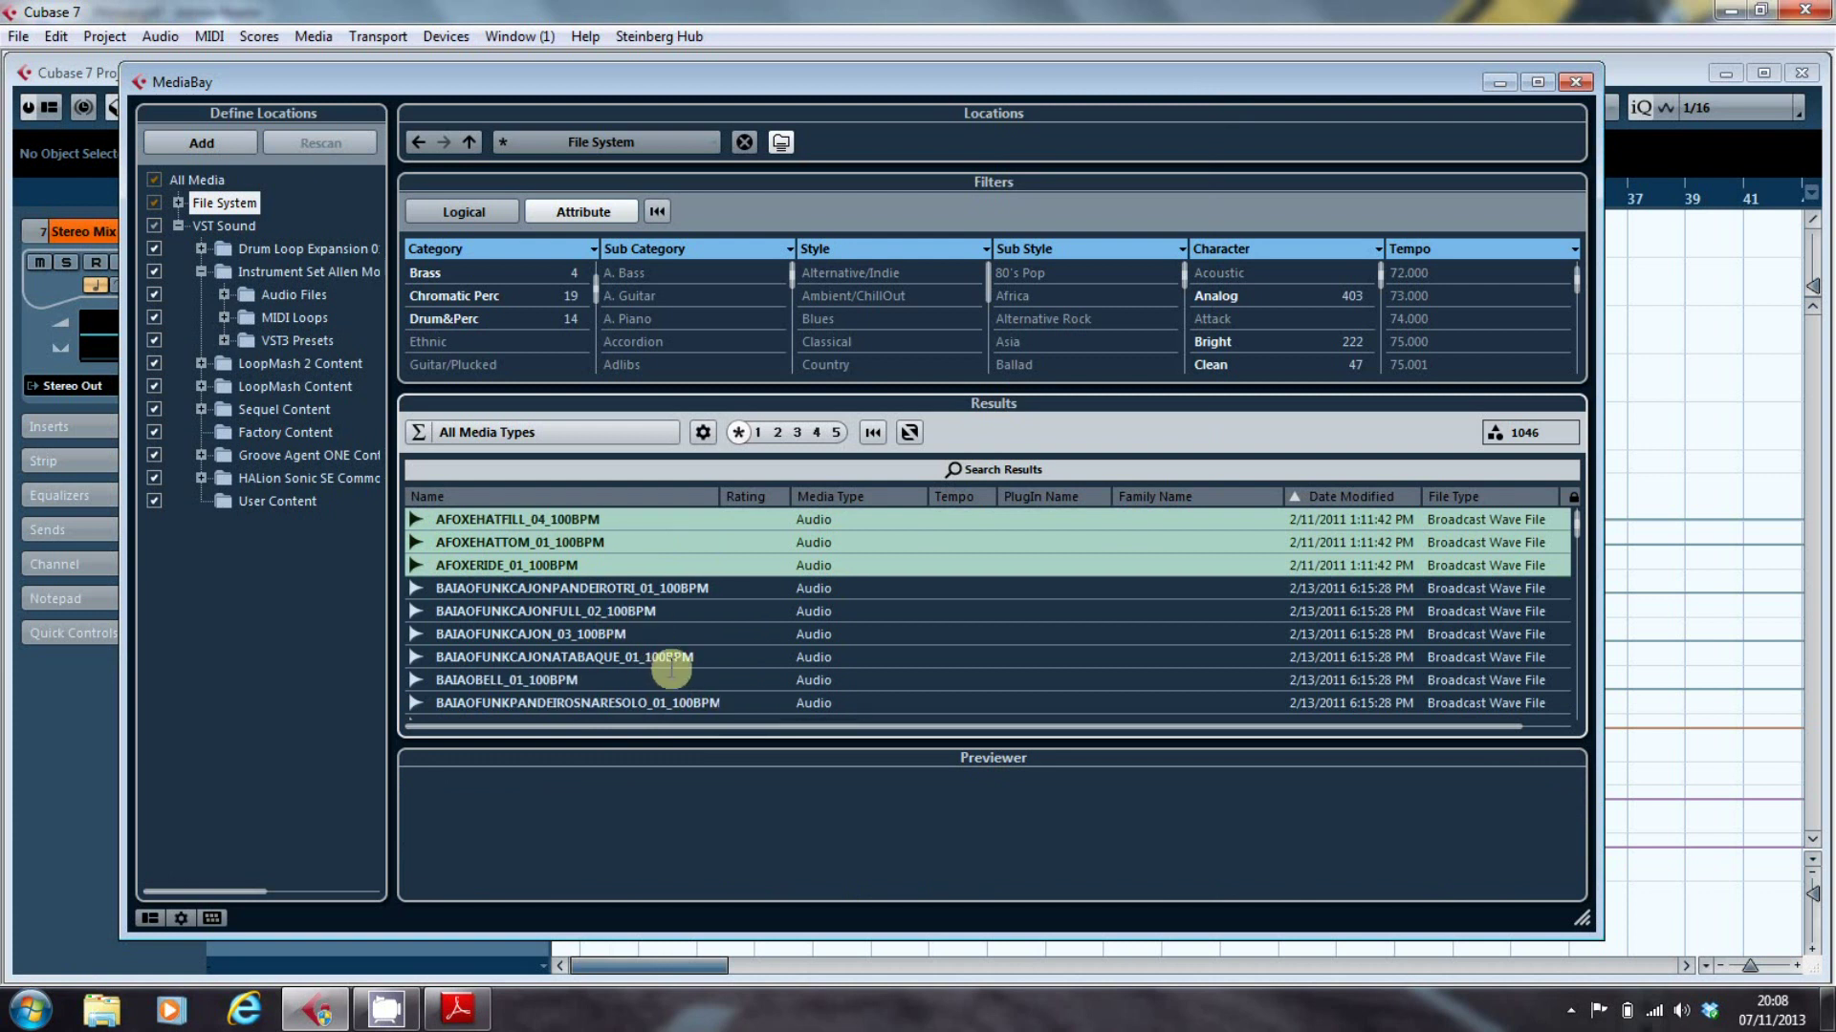
scroll(671, 671, "down", 1)
scroll(671, 669, "down", 2)
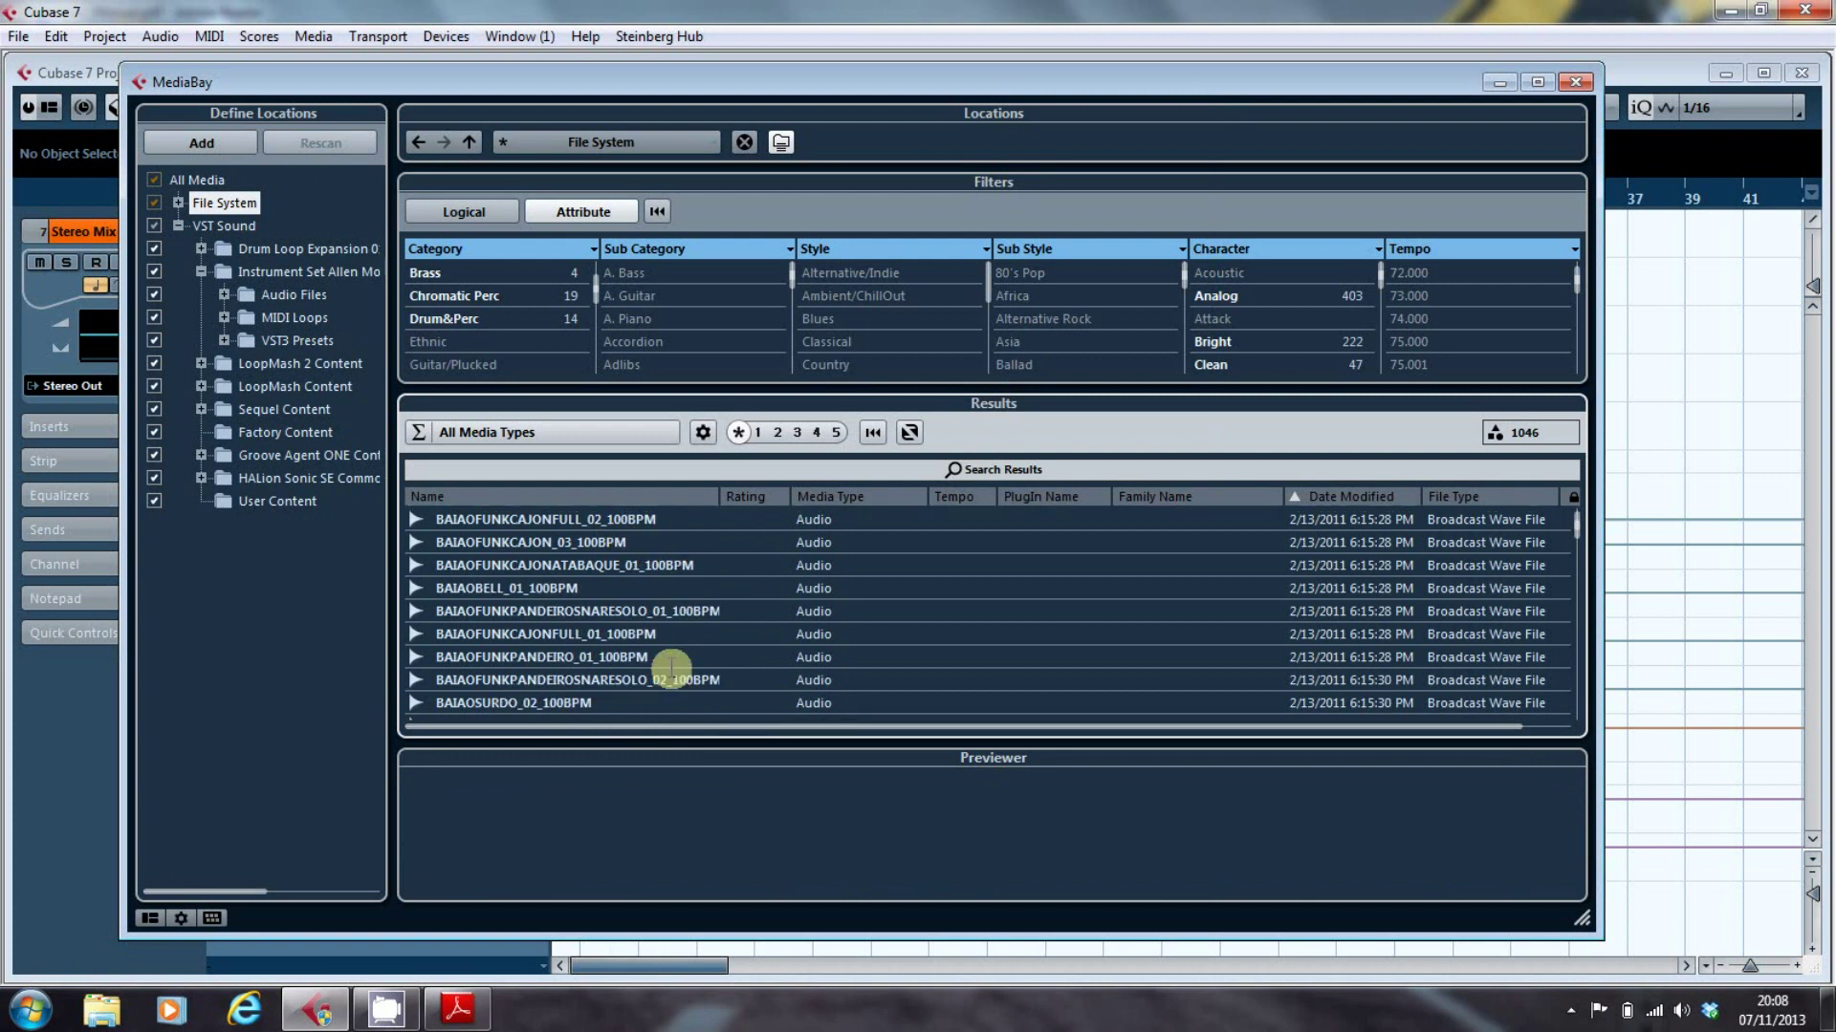
scroll(747, 677, "down", 1)
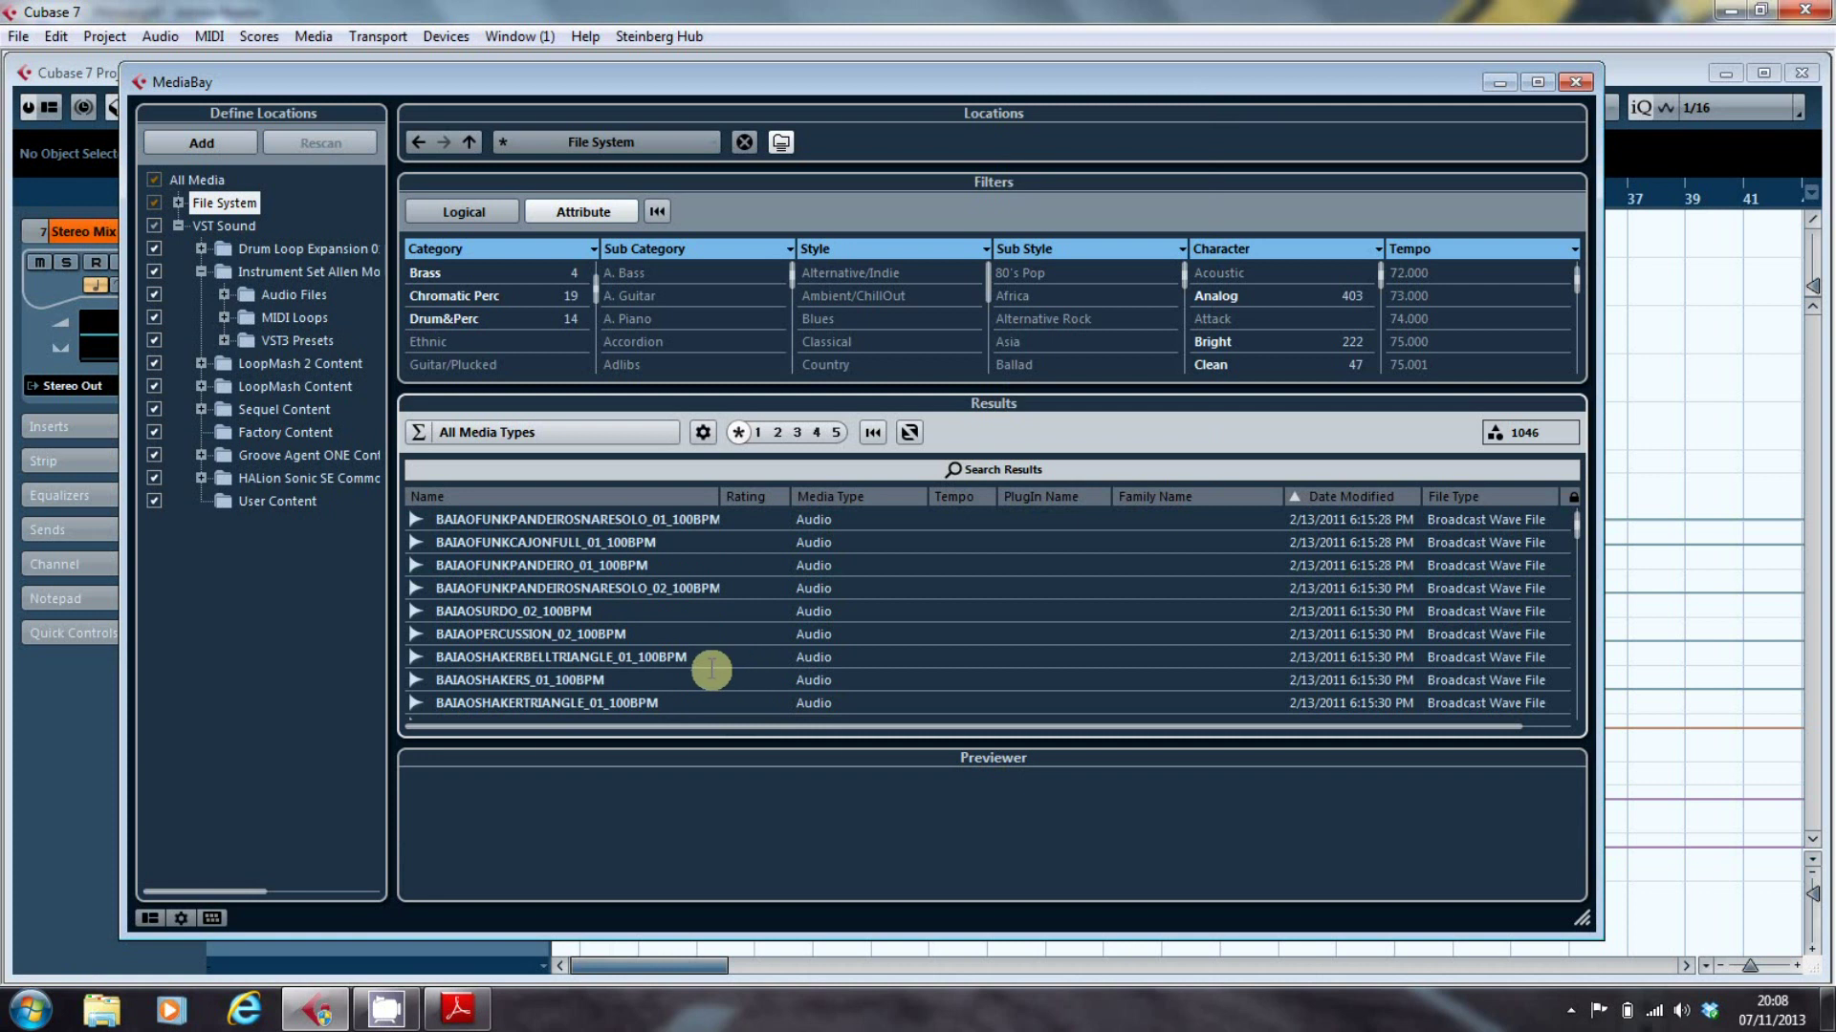
scroll(711, 670, "down", 2)
scroll(711, 669, "down", 1)
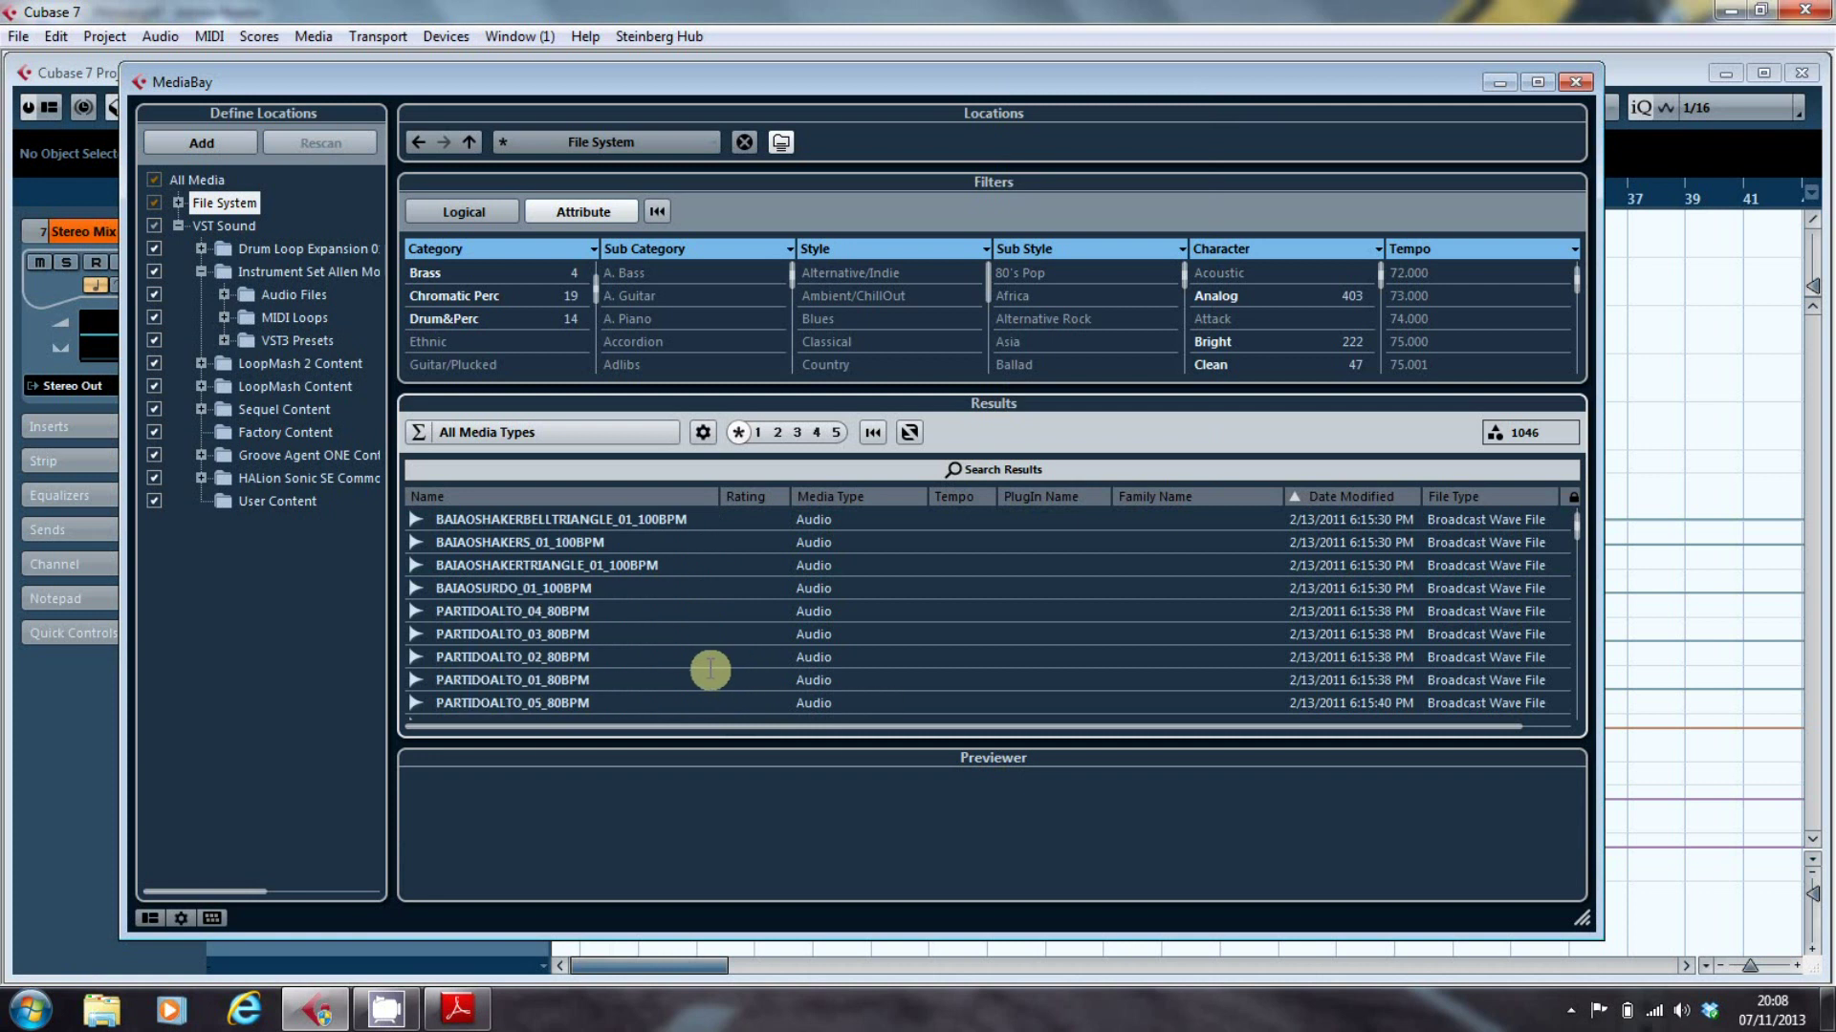
left_click(579, 587, "shift")
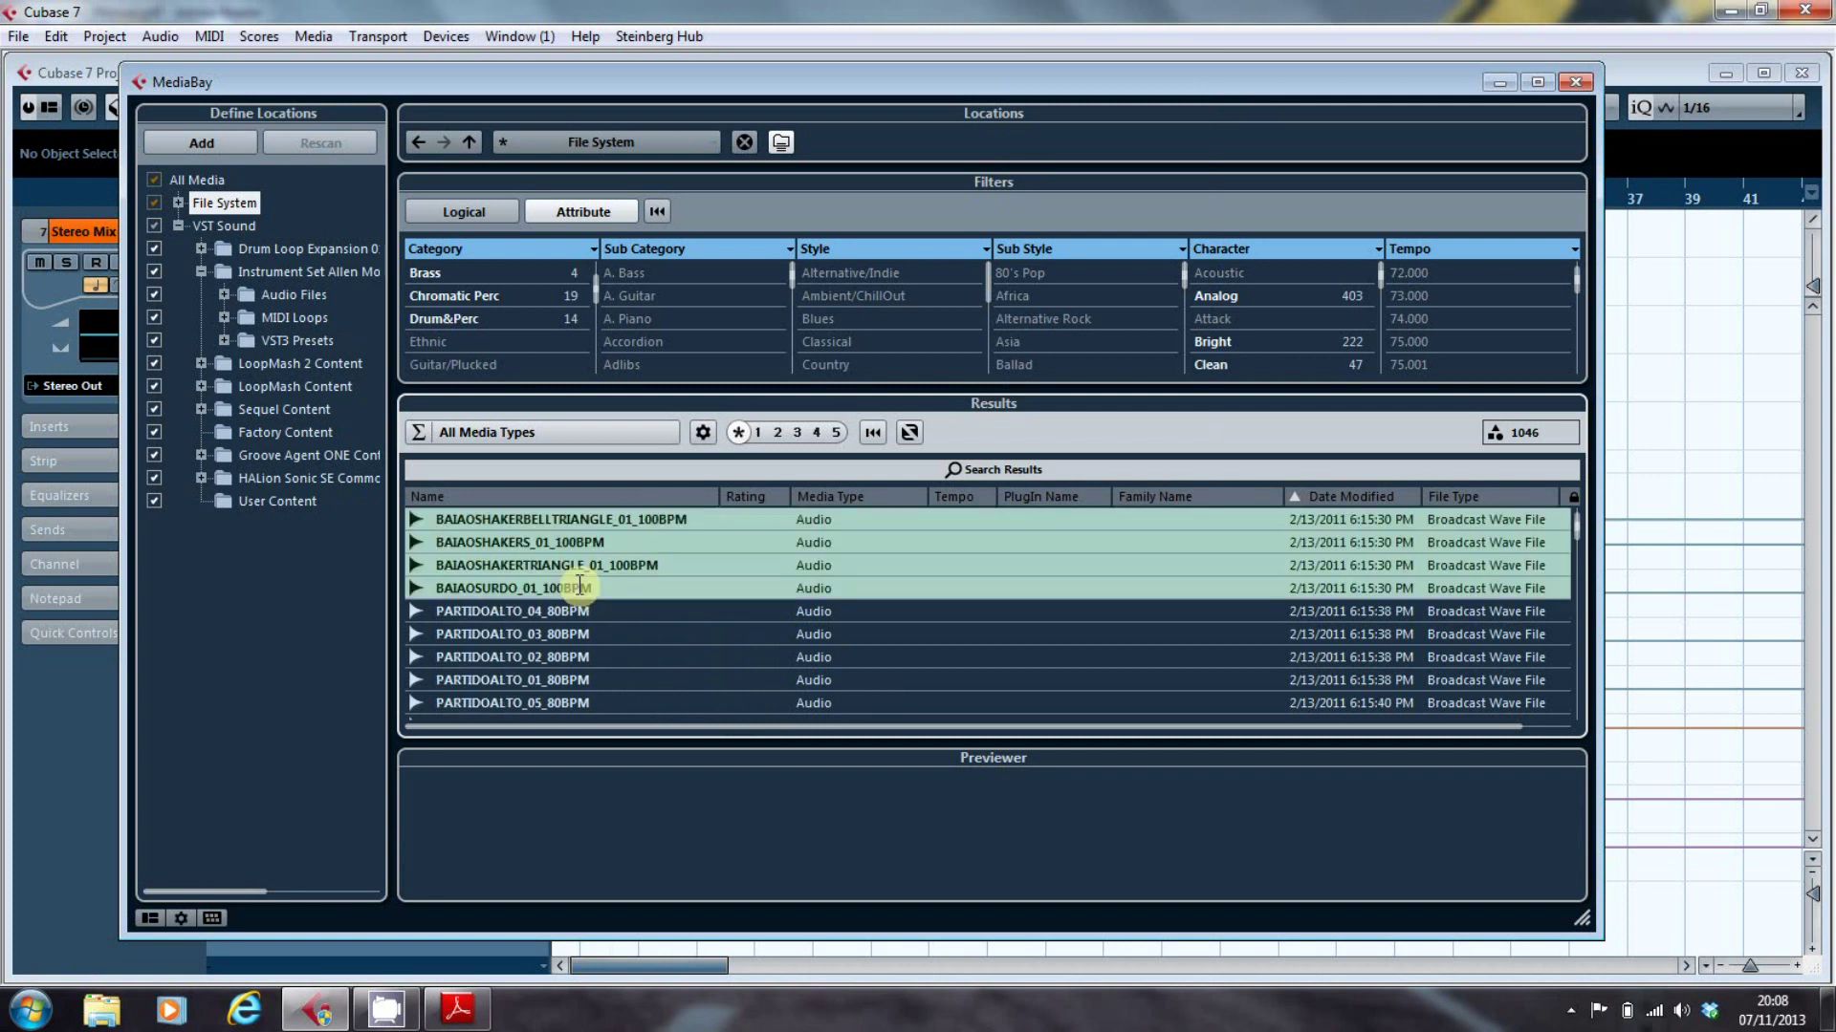
Set the selected loops' Tempo to 100 and their Family Name to Latin Loops.
left_click(945, 519)
type("10")
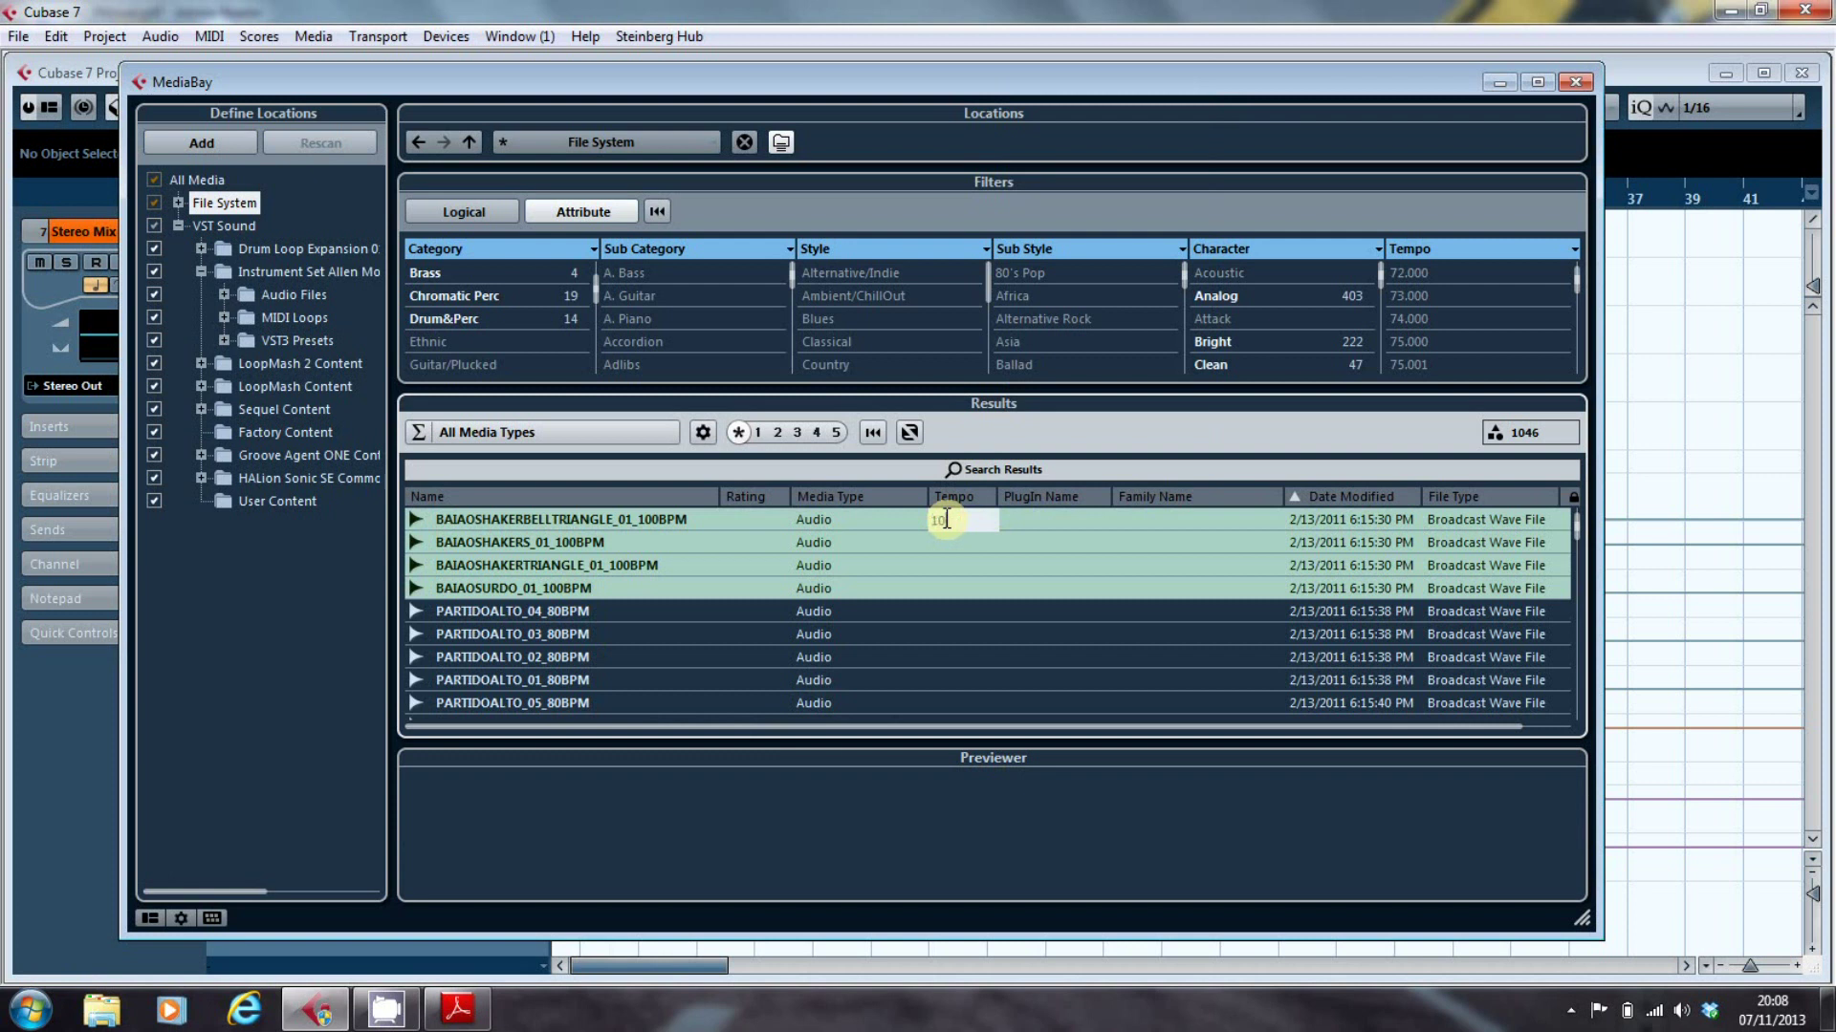
type("0")
key("Return")
left_click(1160, 513)
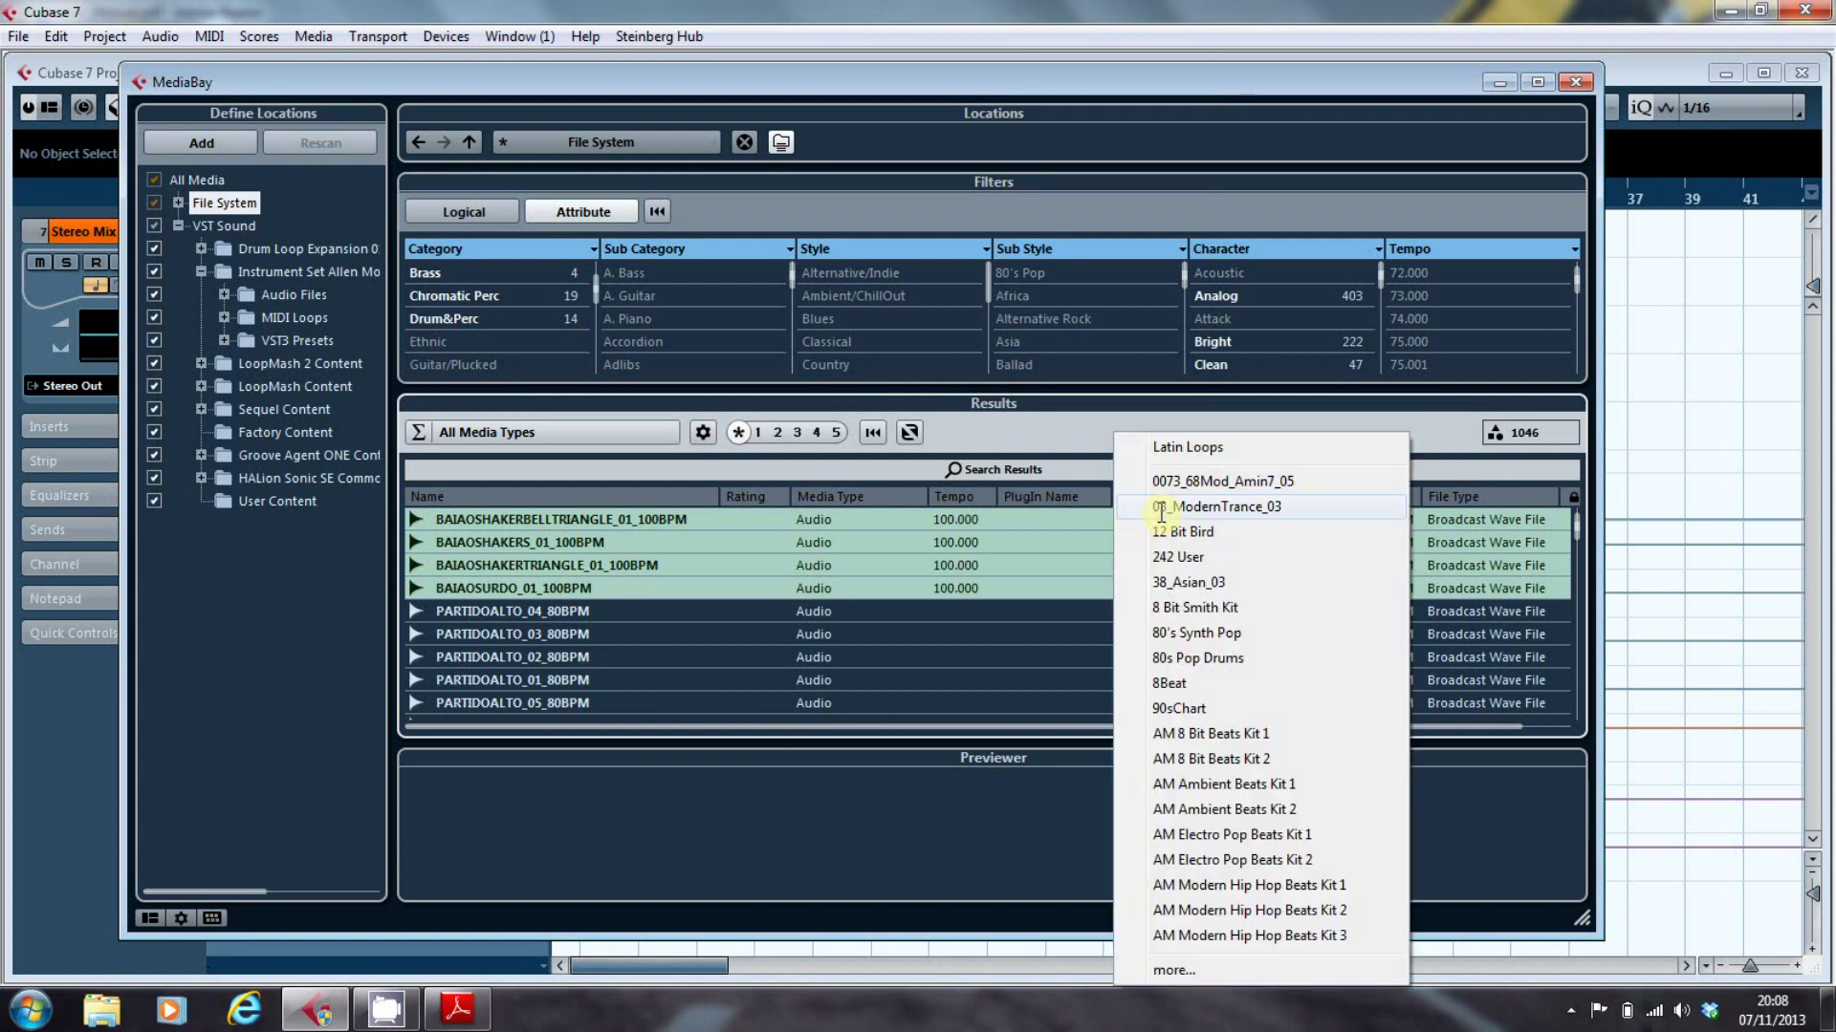
left_click(1168, 449)
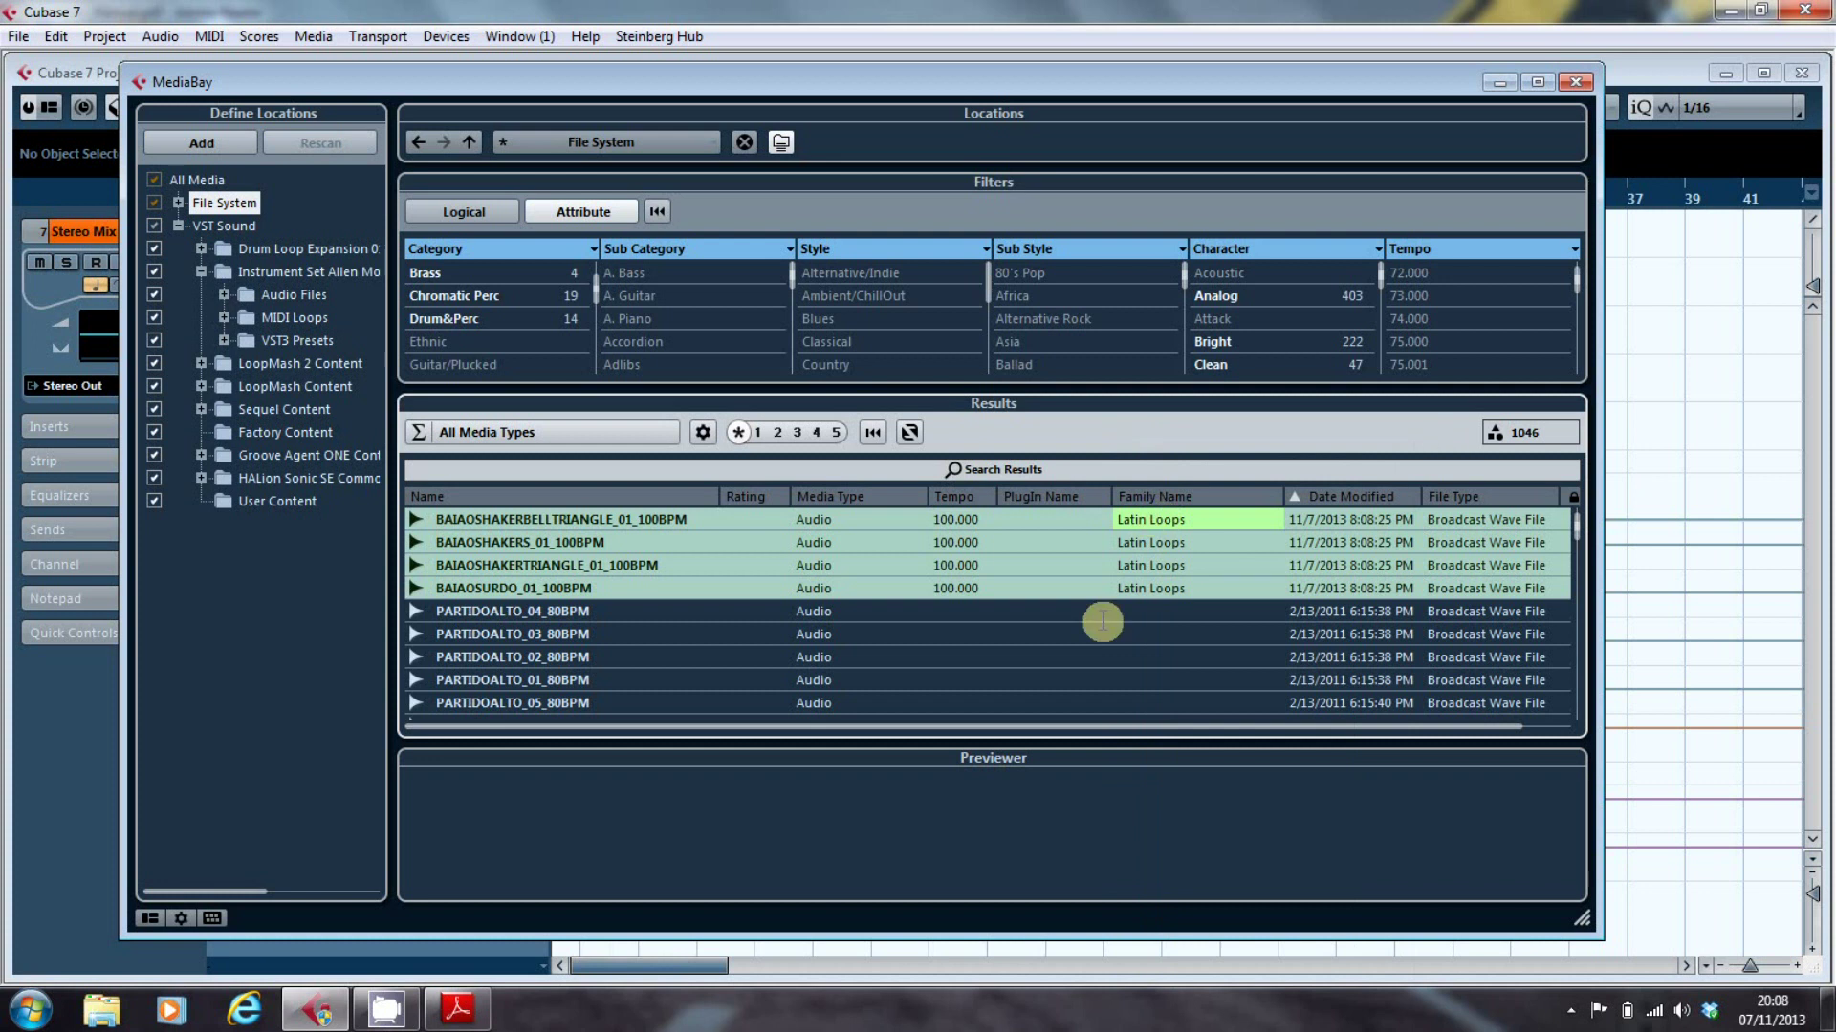
left_click(611, 614)
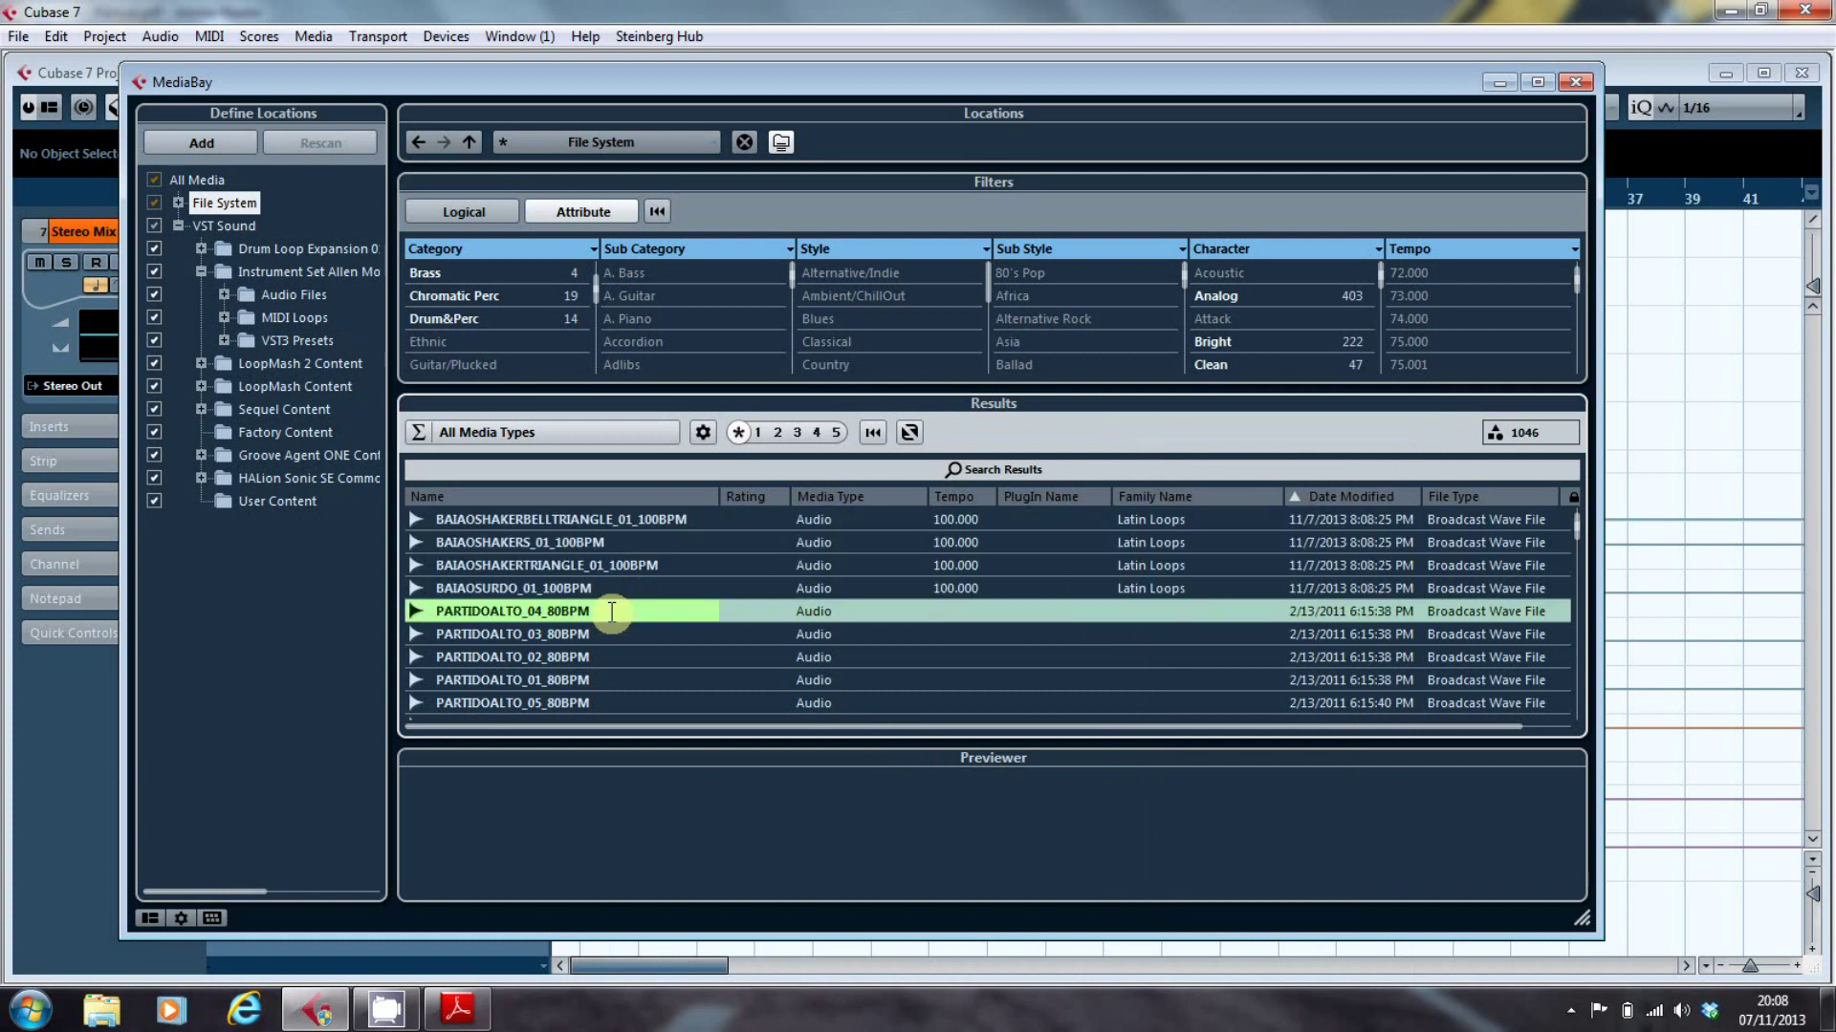
Select the PARTIDOALTO 80 BPM loops through the fills and set their tempo to 80.
scroll(672, 650, "down", 3)
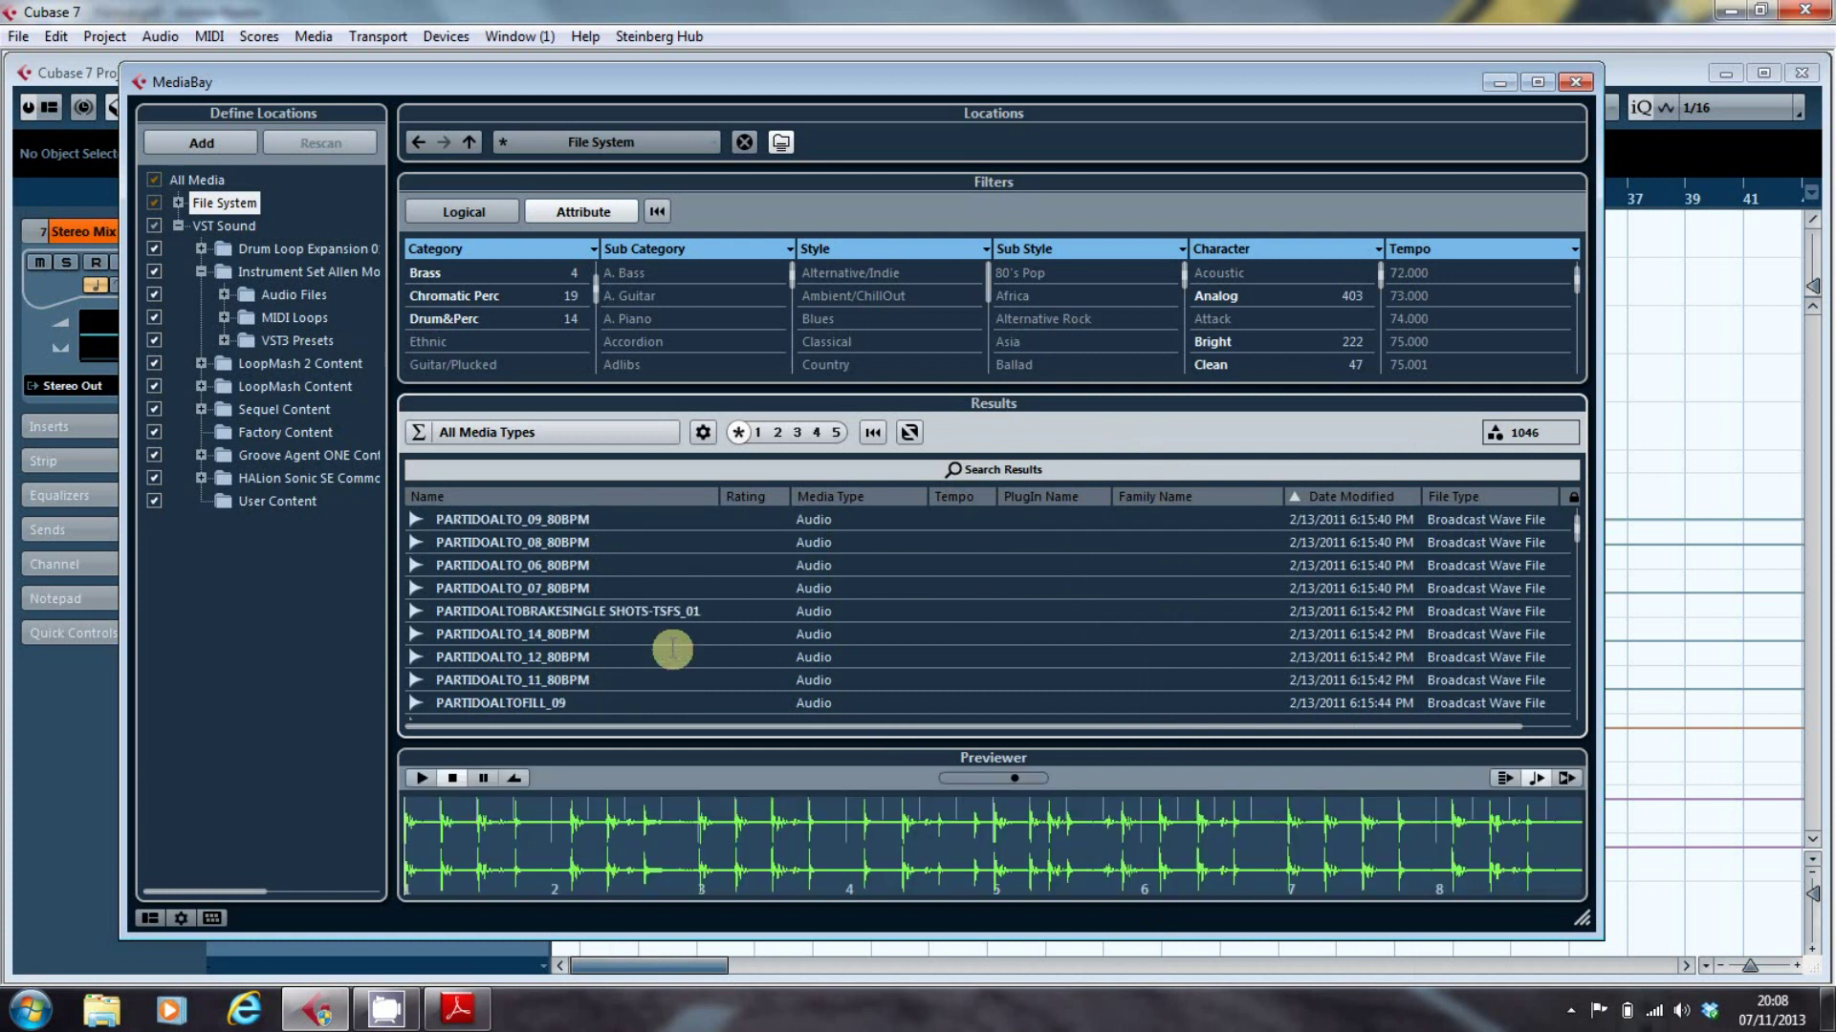
left_click(598, 588, "shift")
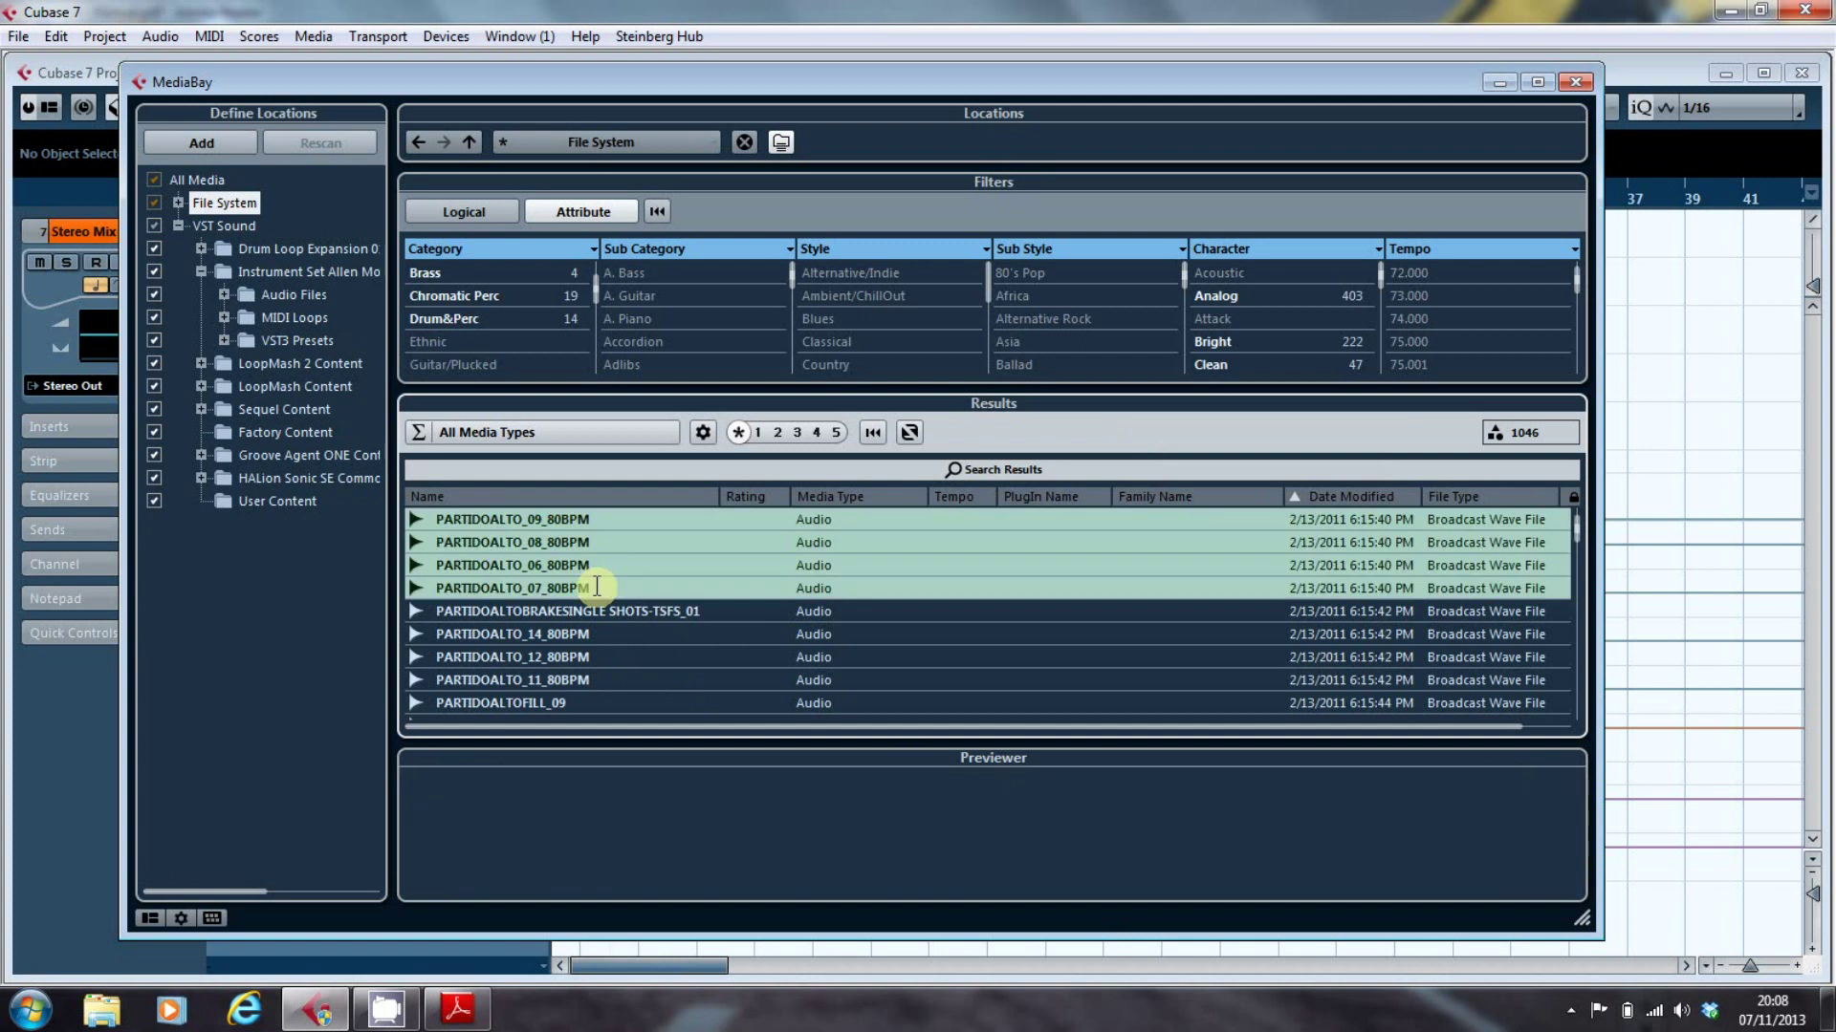
left_click(572, 680, "shift")
scroll(632, 696, "down", 2)
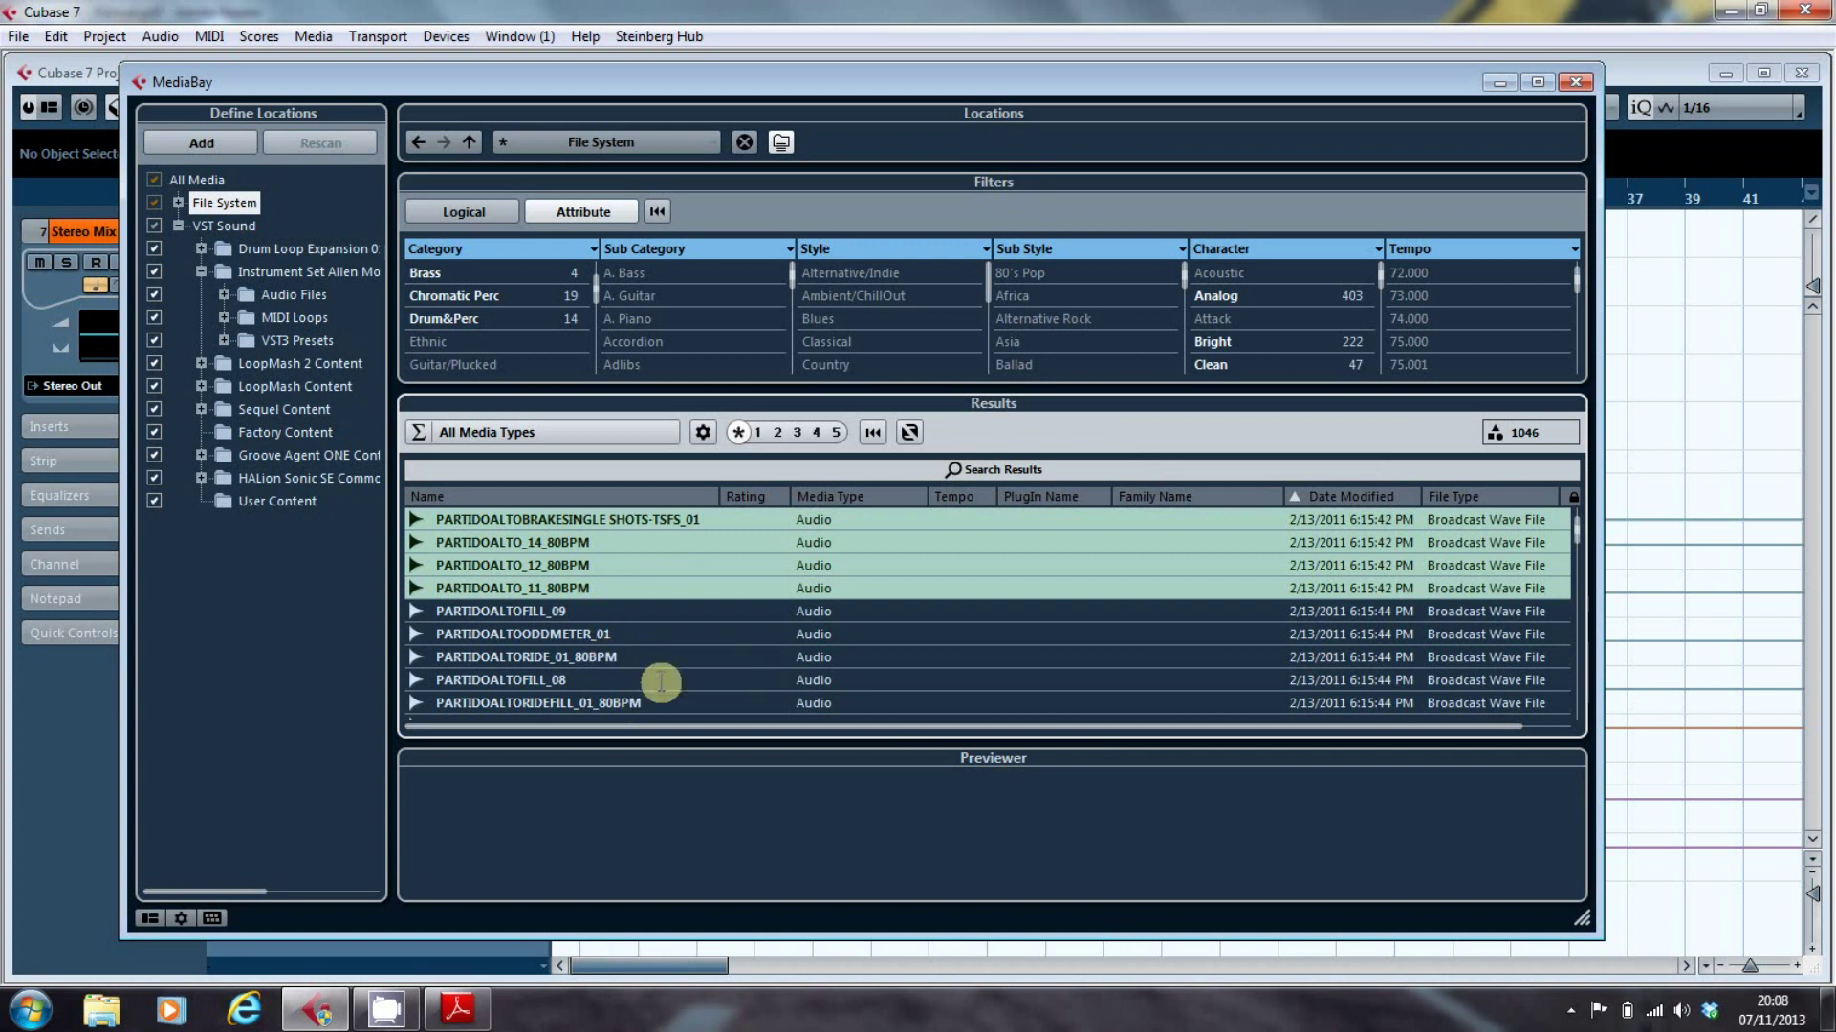
scroll(656, 677, "down", 2)
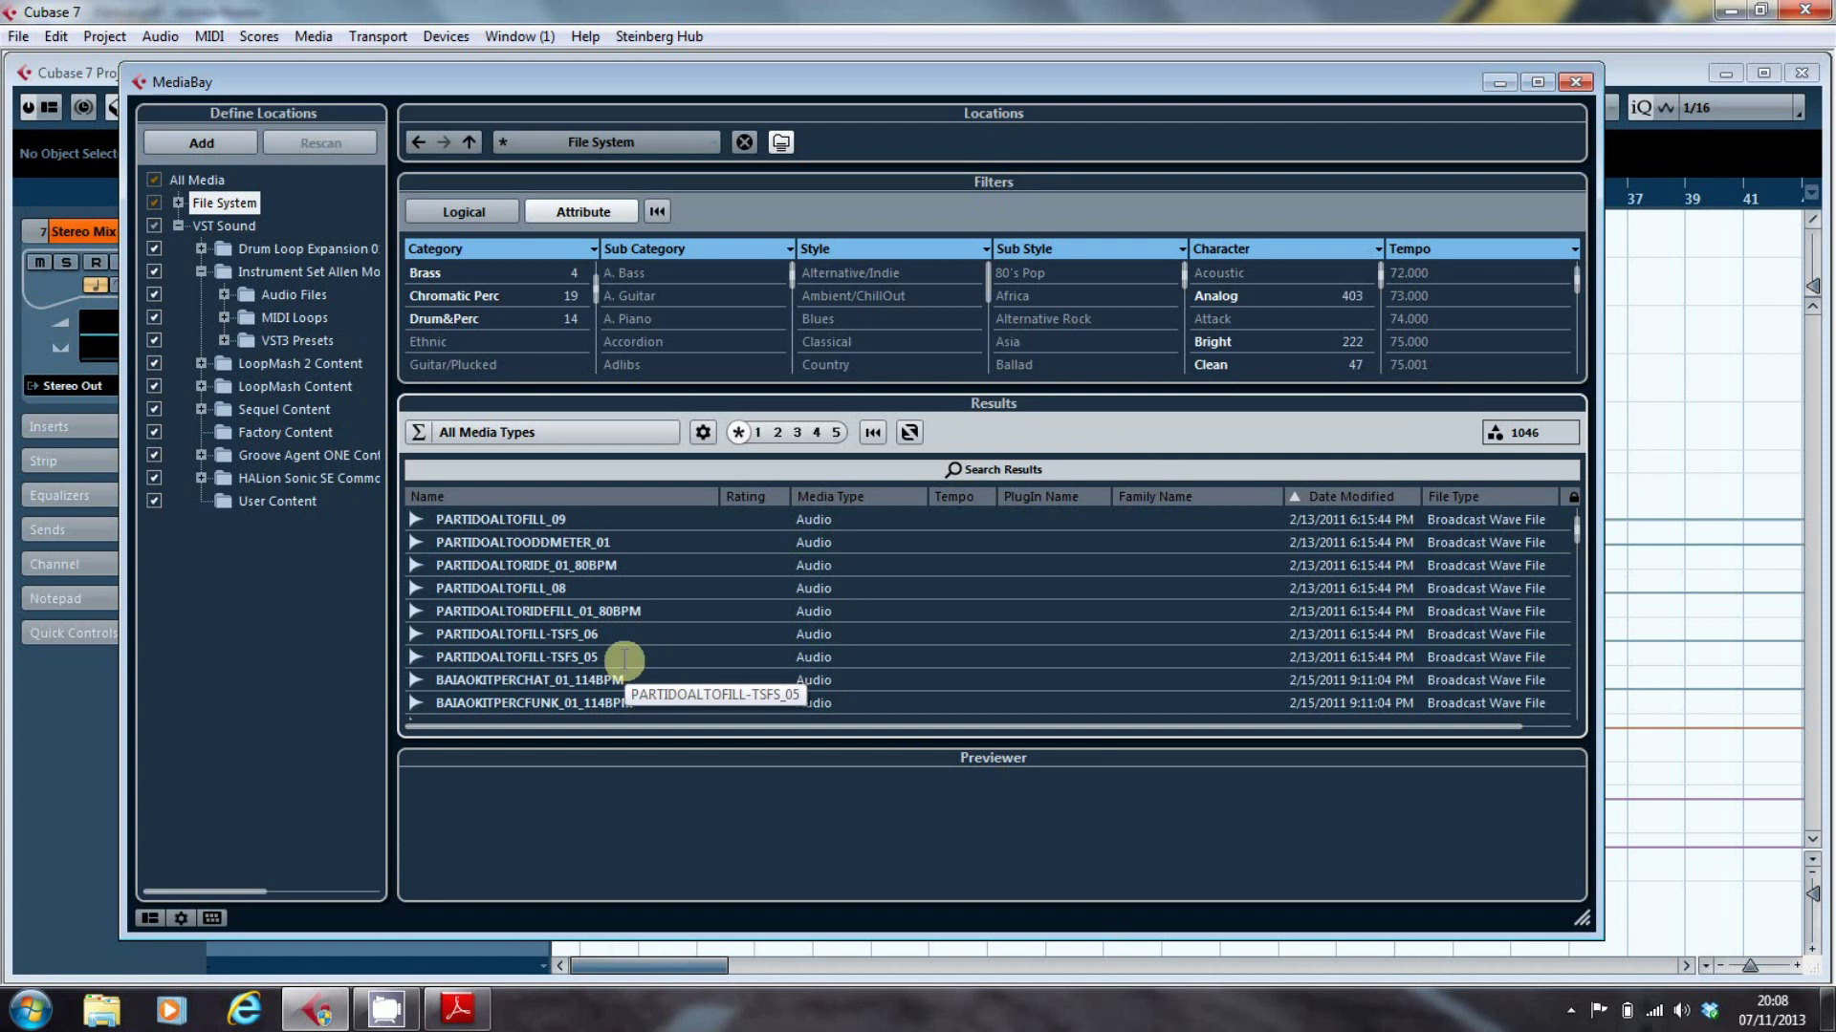
left_click(626, 657, "shift")
double_click(947, 519)
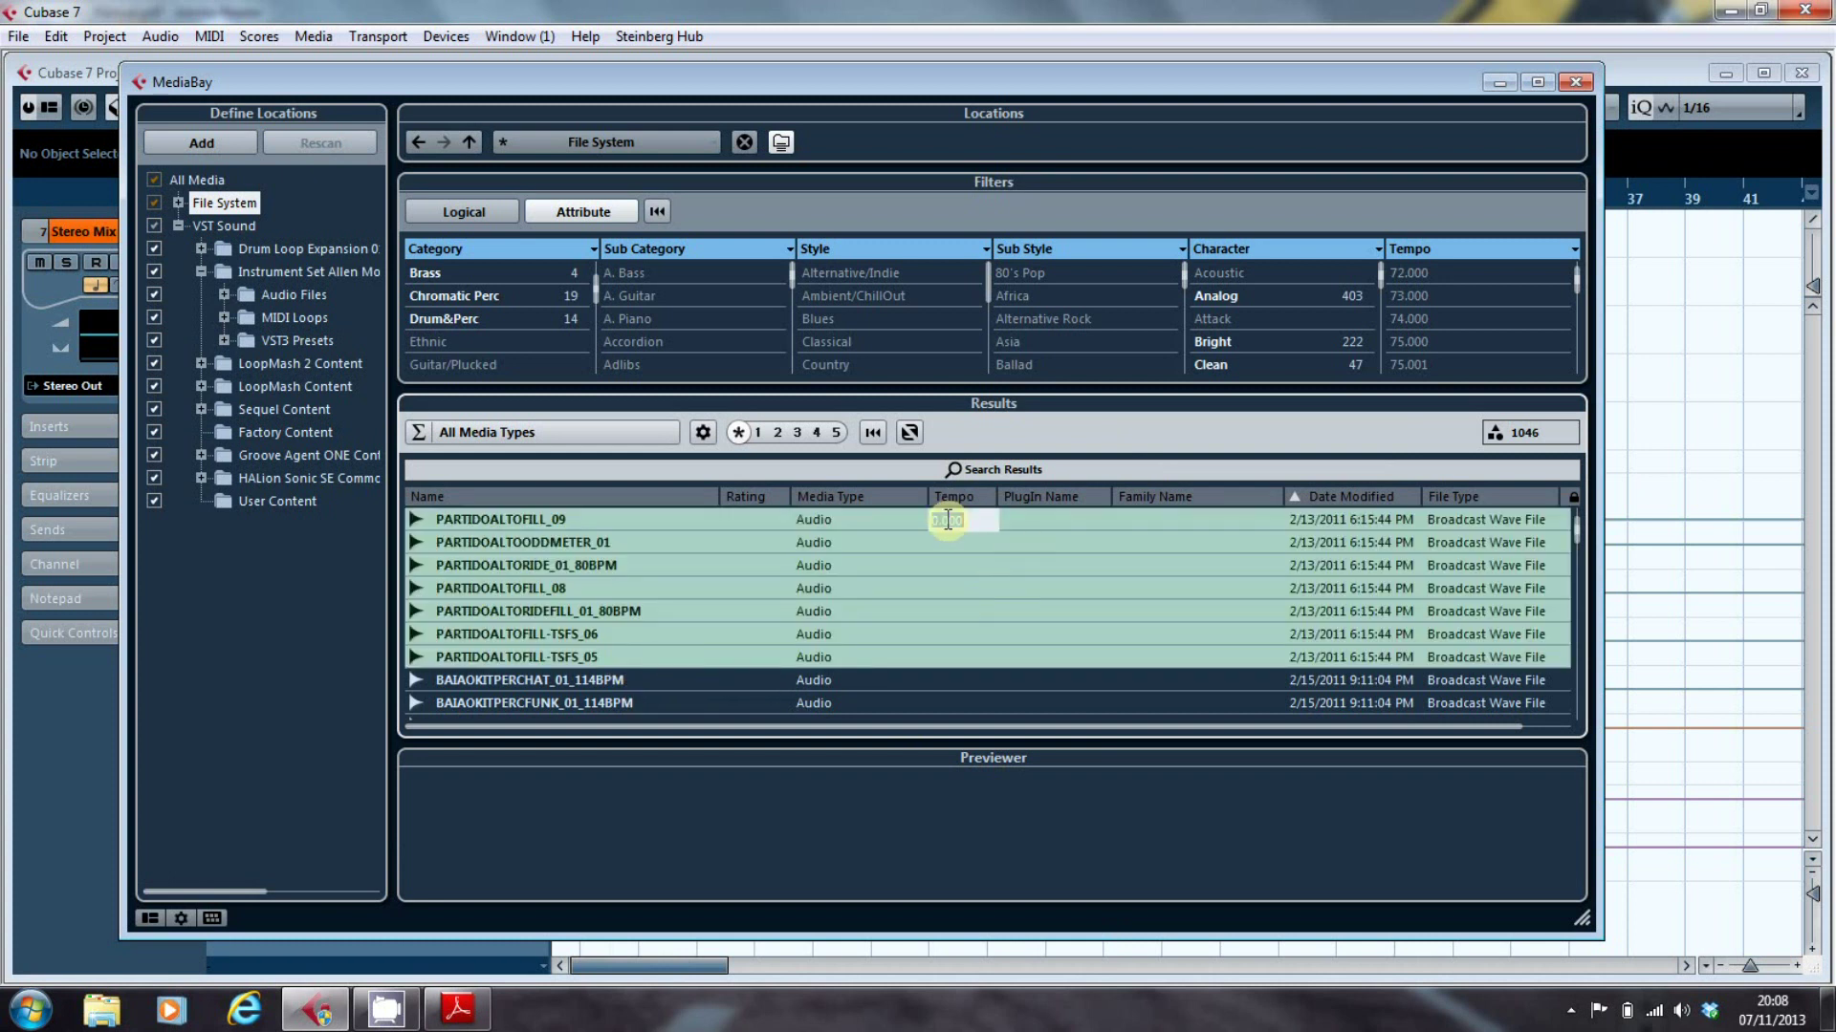
type("80")
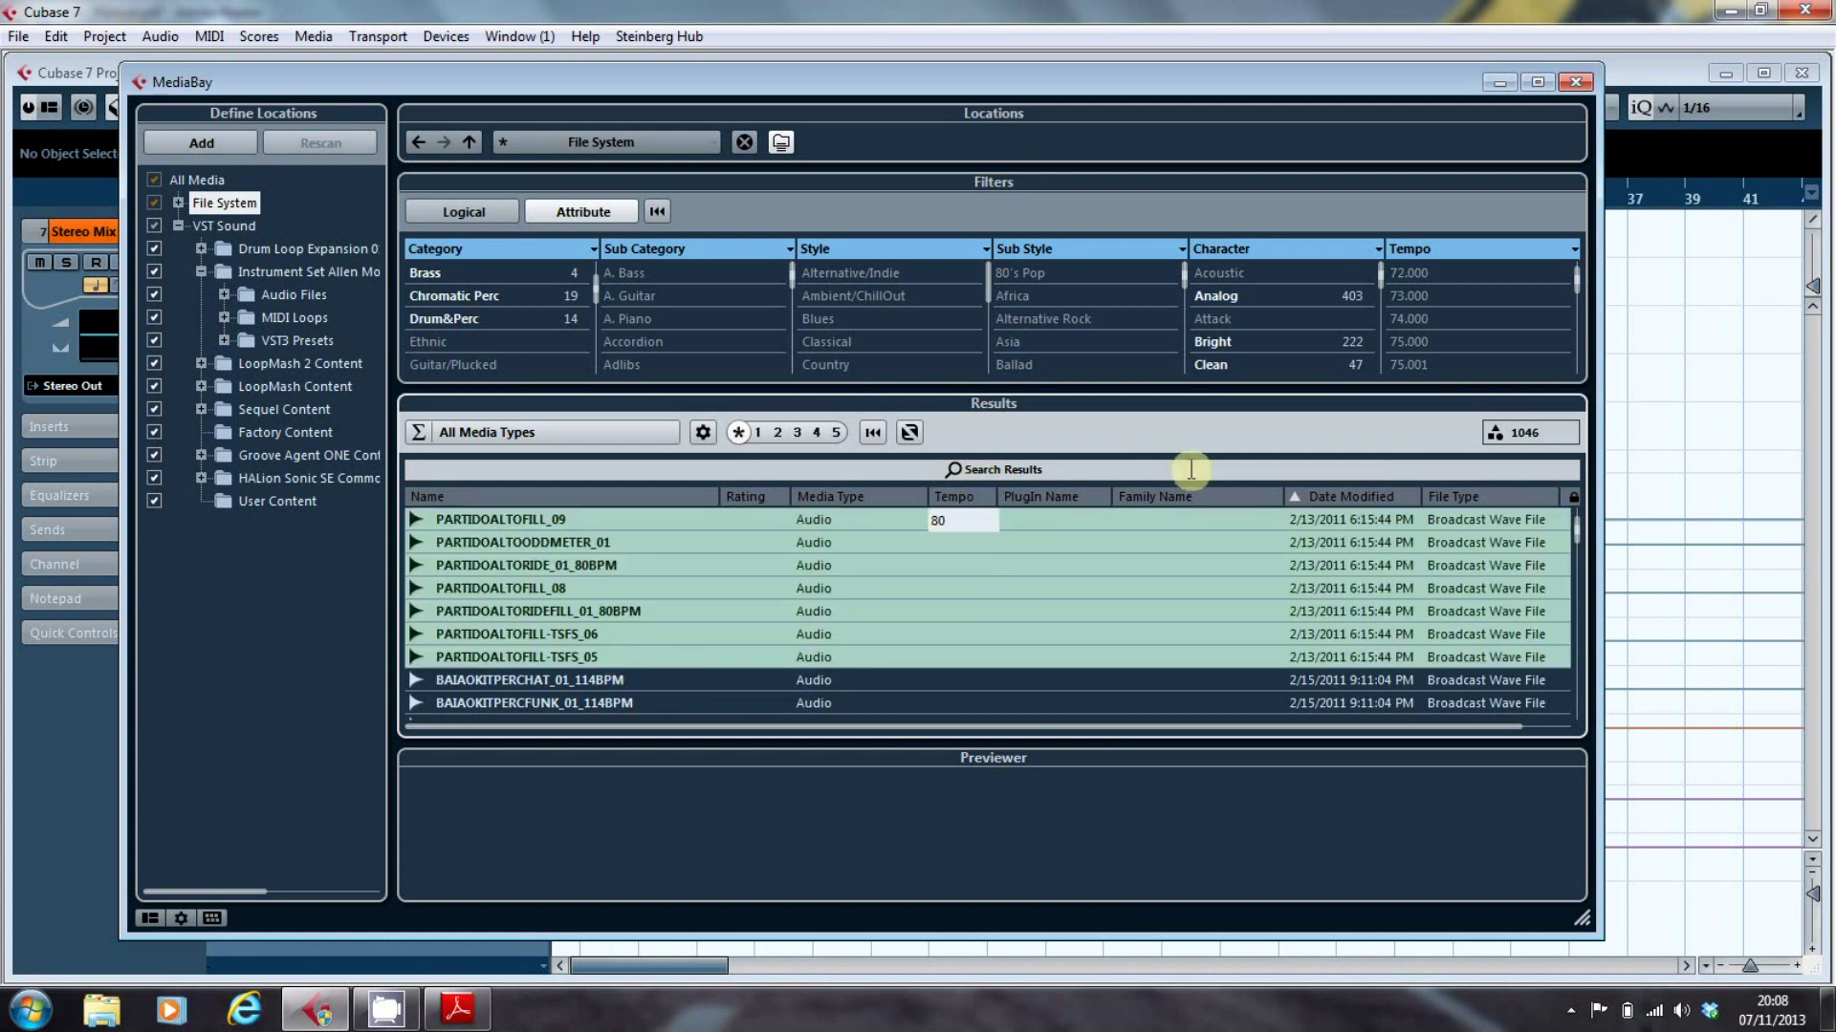
left_click(1189, 517)
Assign the Latin Loops family name to the selected PARTIDOALTO loops.
left_click(1189, 515)
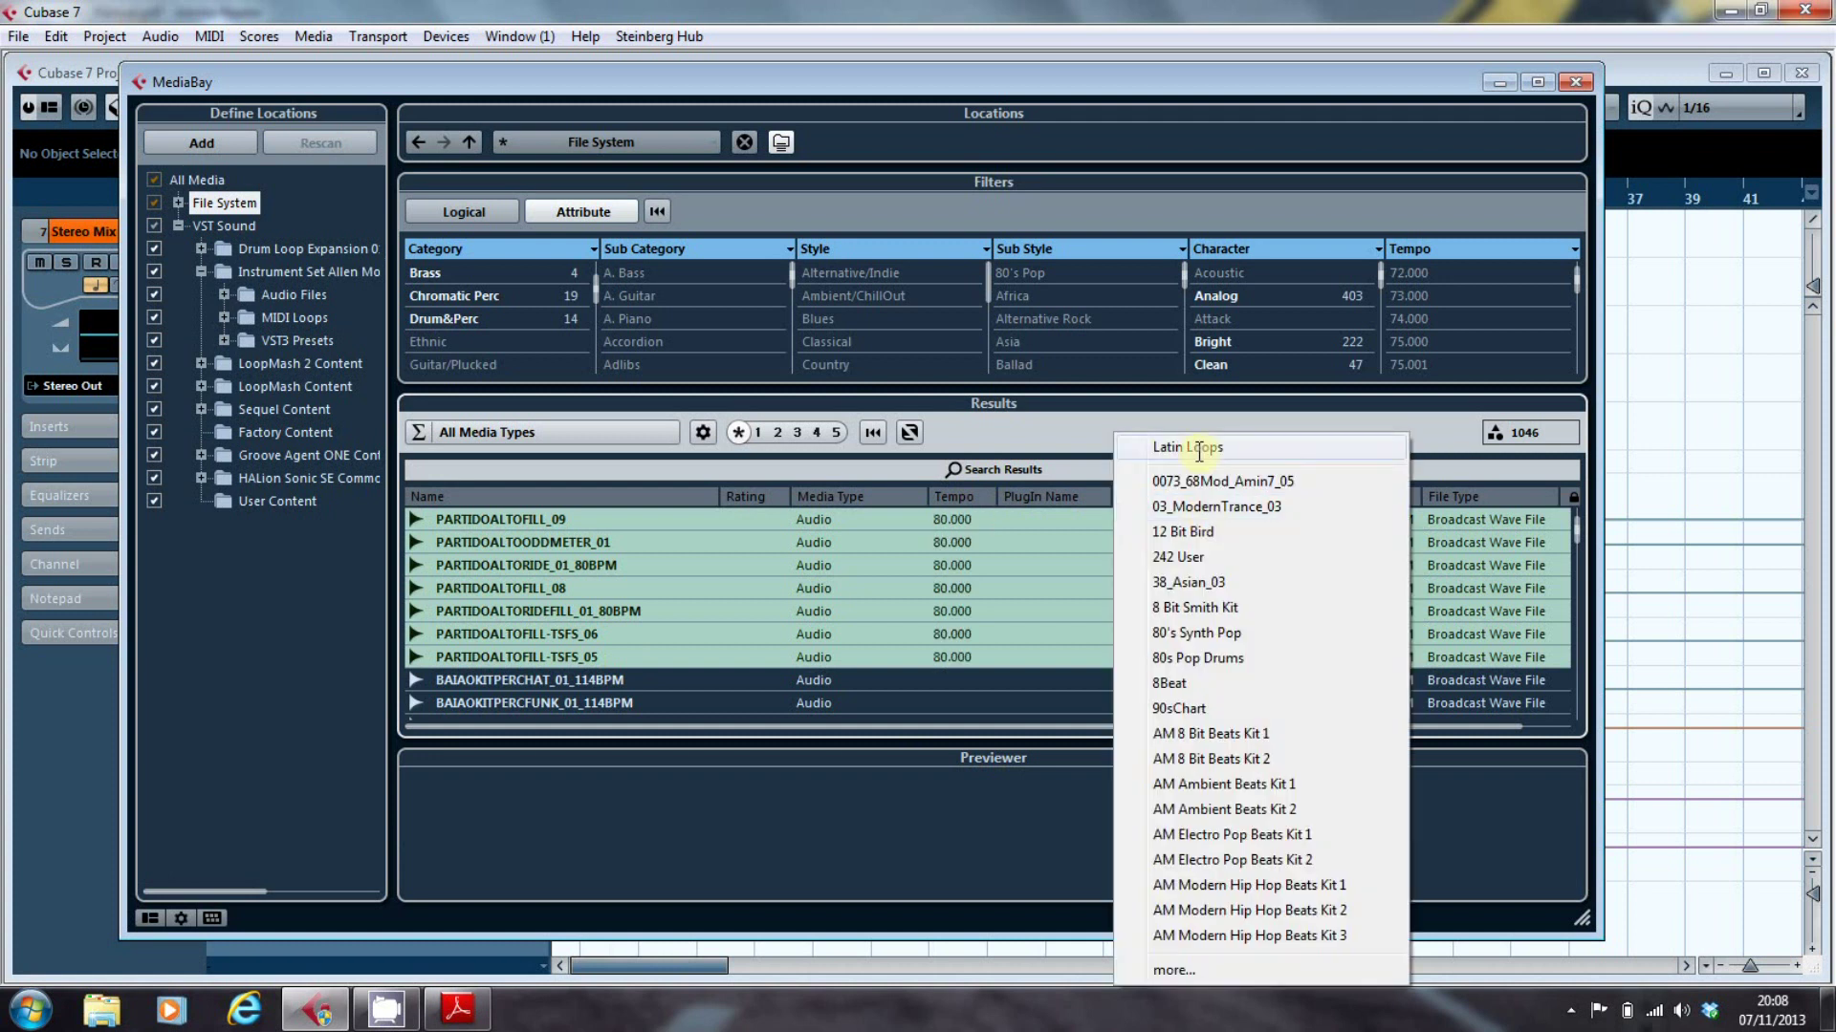
key("Return")
scroll(814, 681, "down", 2)
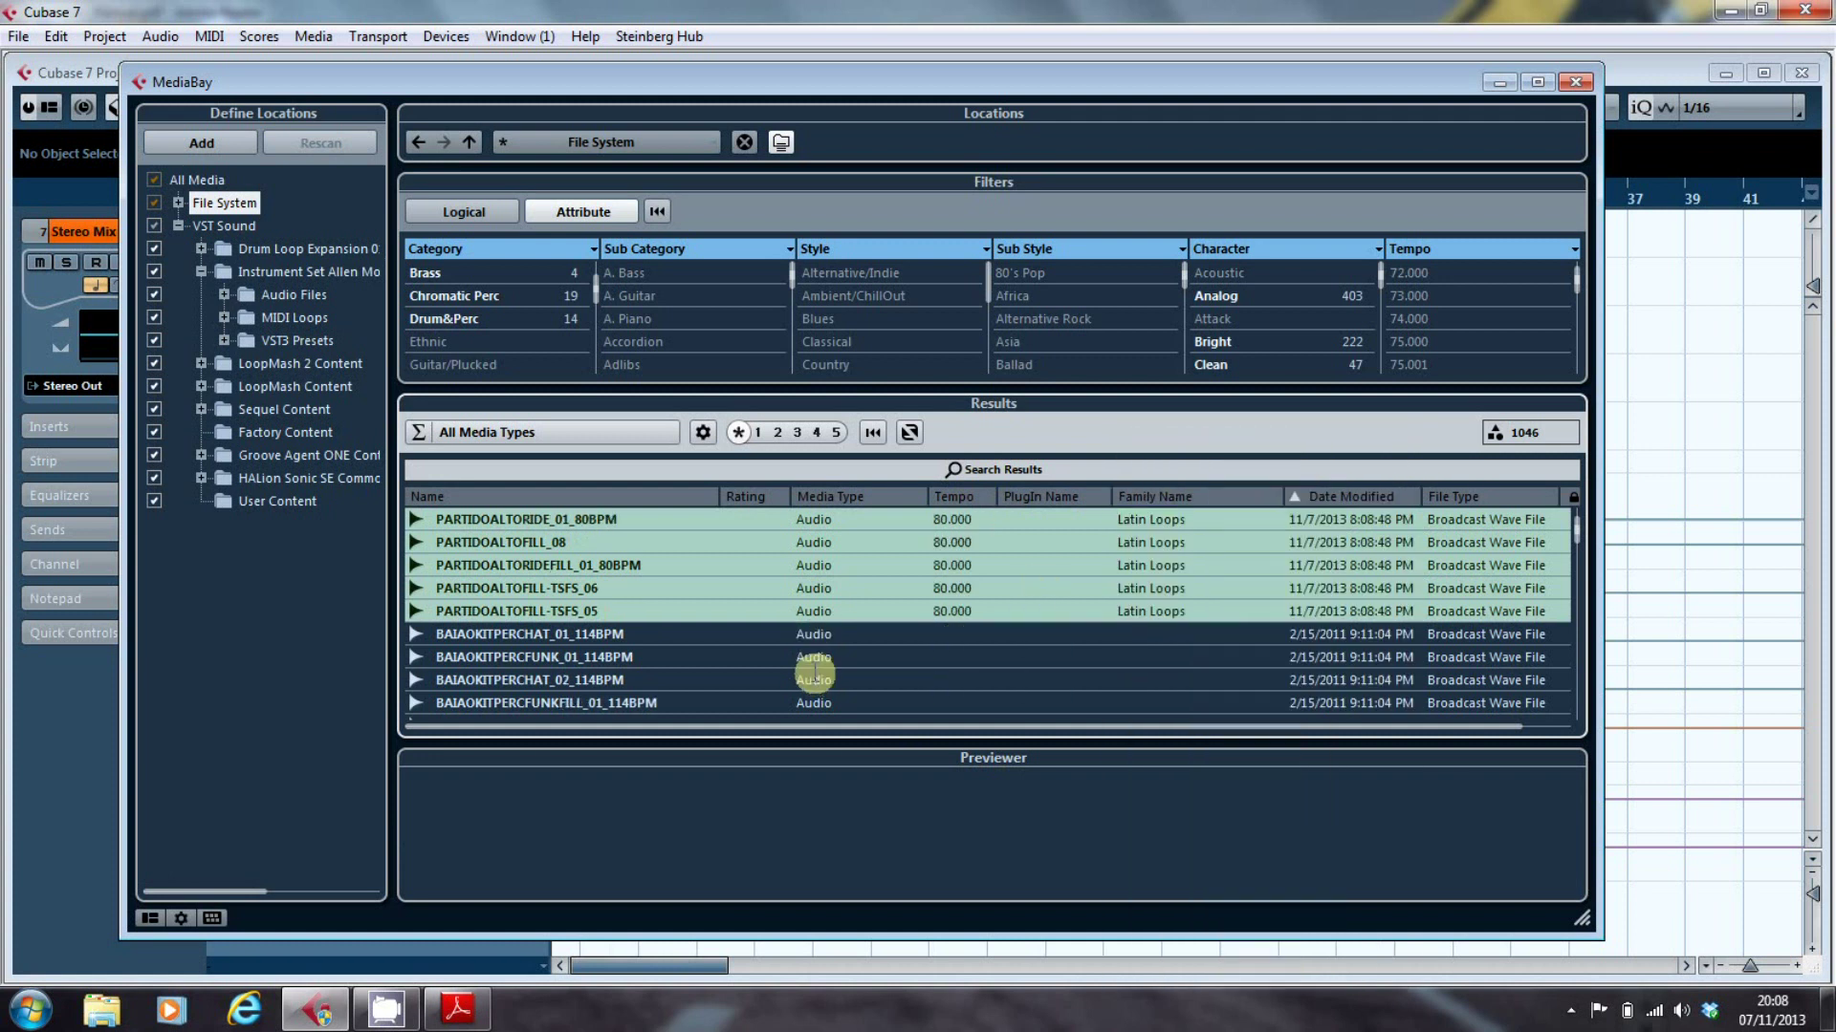
Give the five BAIAOKITPERC 114 BPM loops tempo 114 and the Latin Loops family name.
left_click(622, 588)
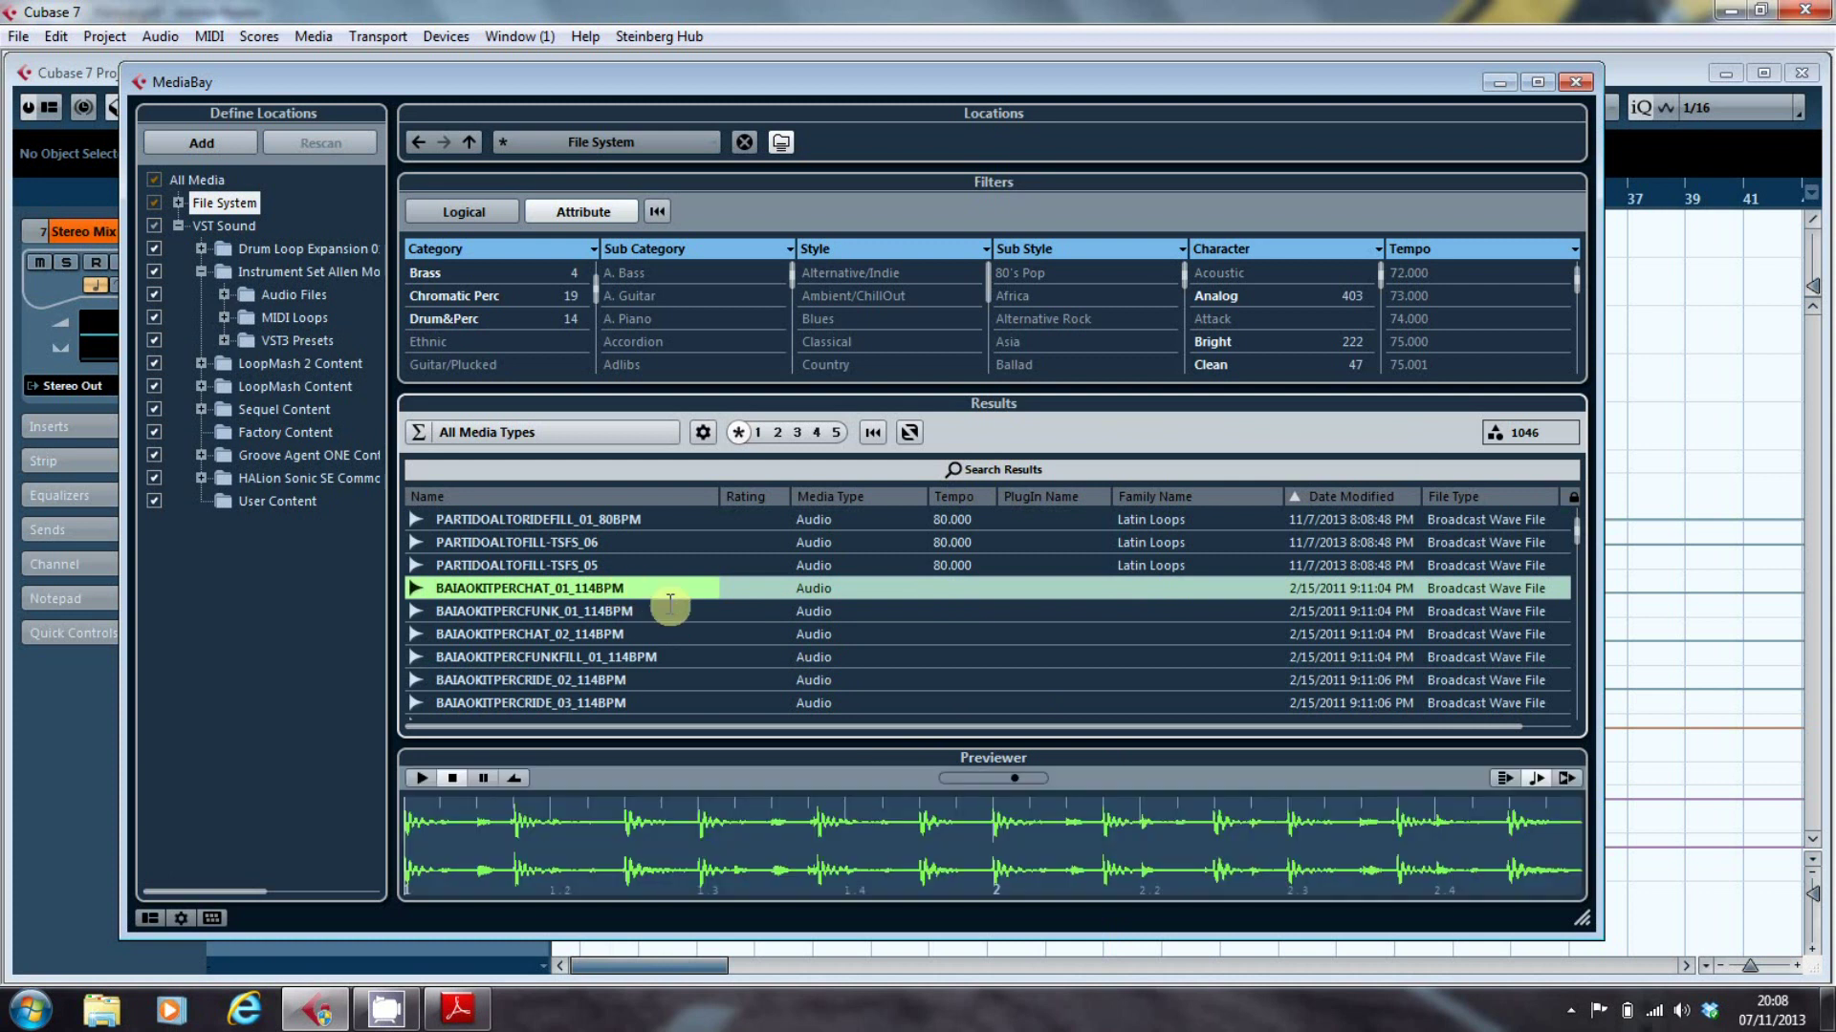
scroll(657, 661, "down", 3)
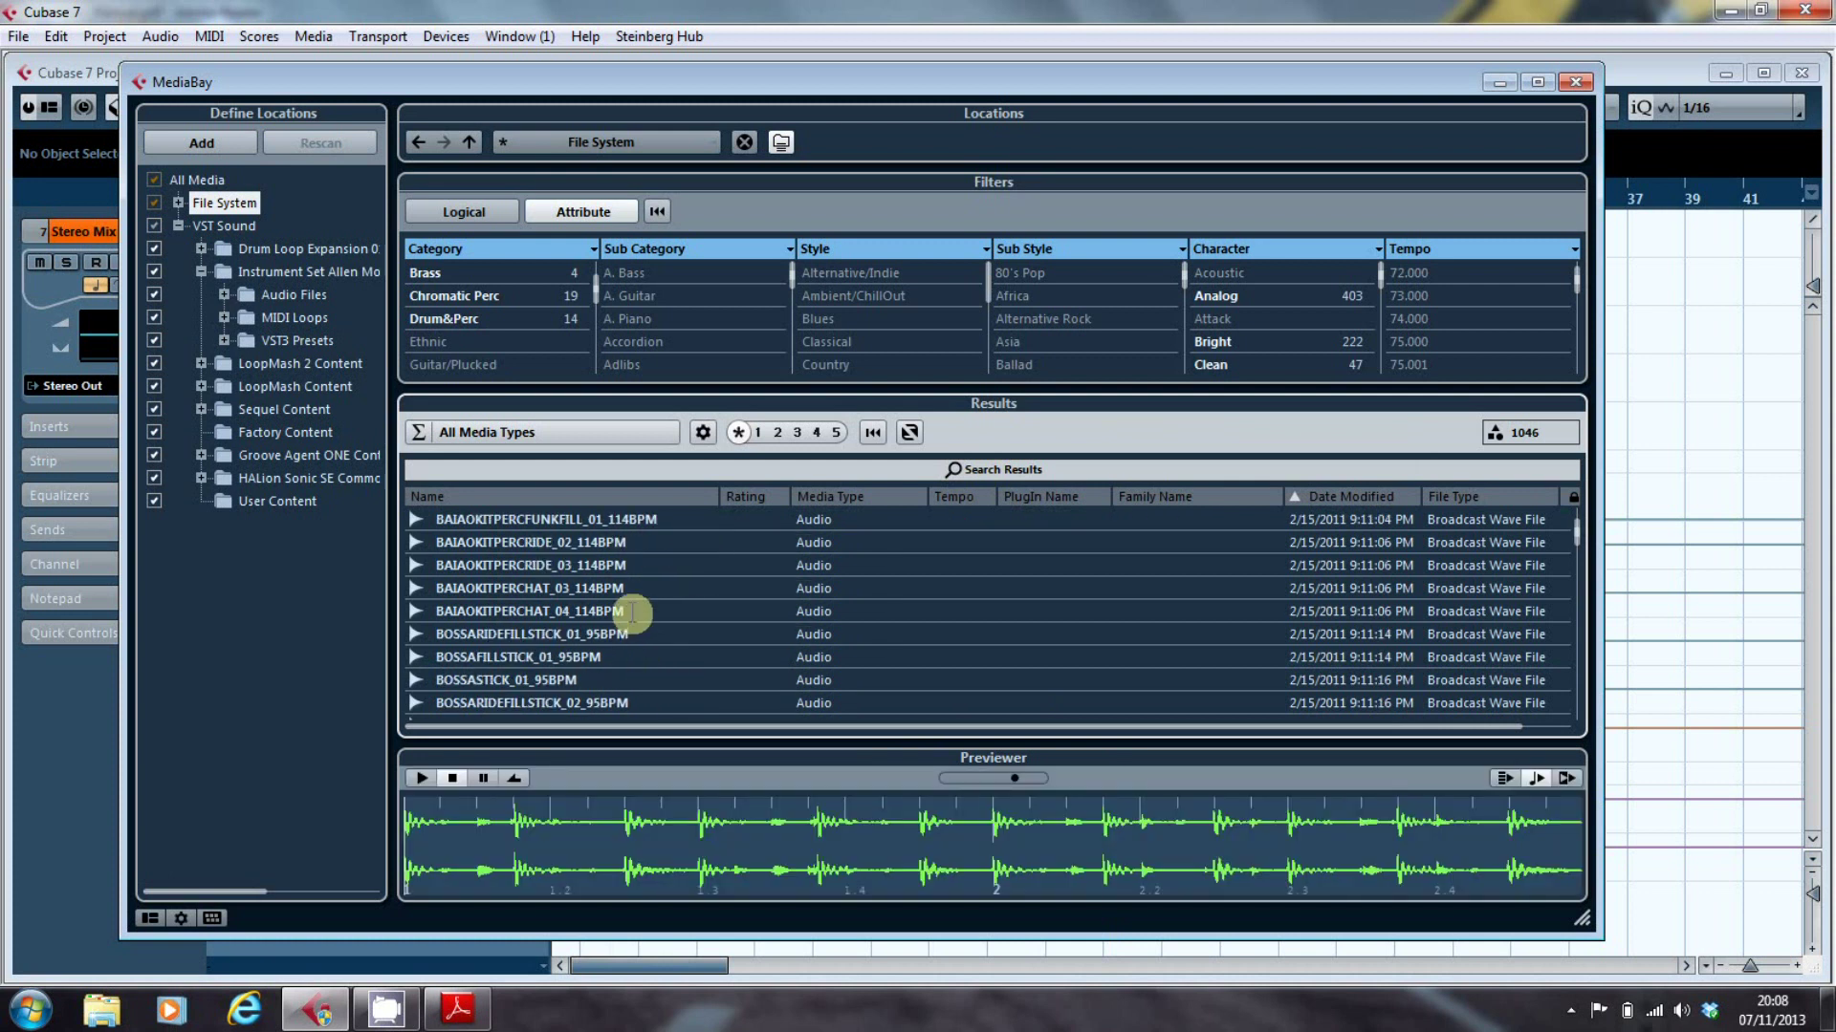
left_click(627, 611, "shift")
double_click(961, 520)
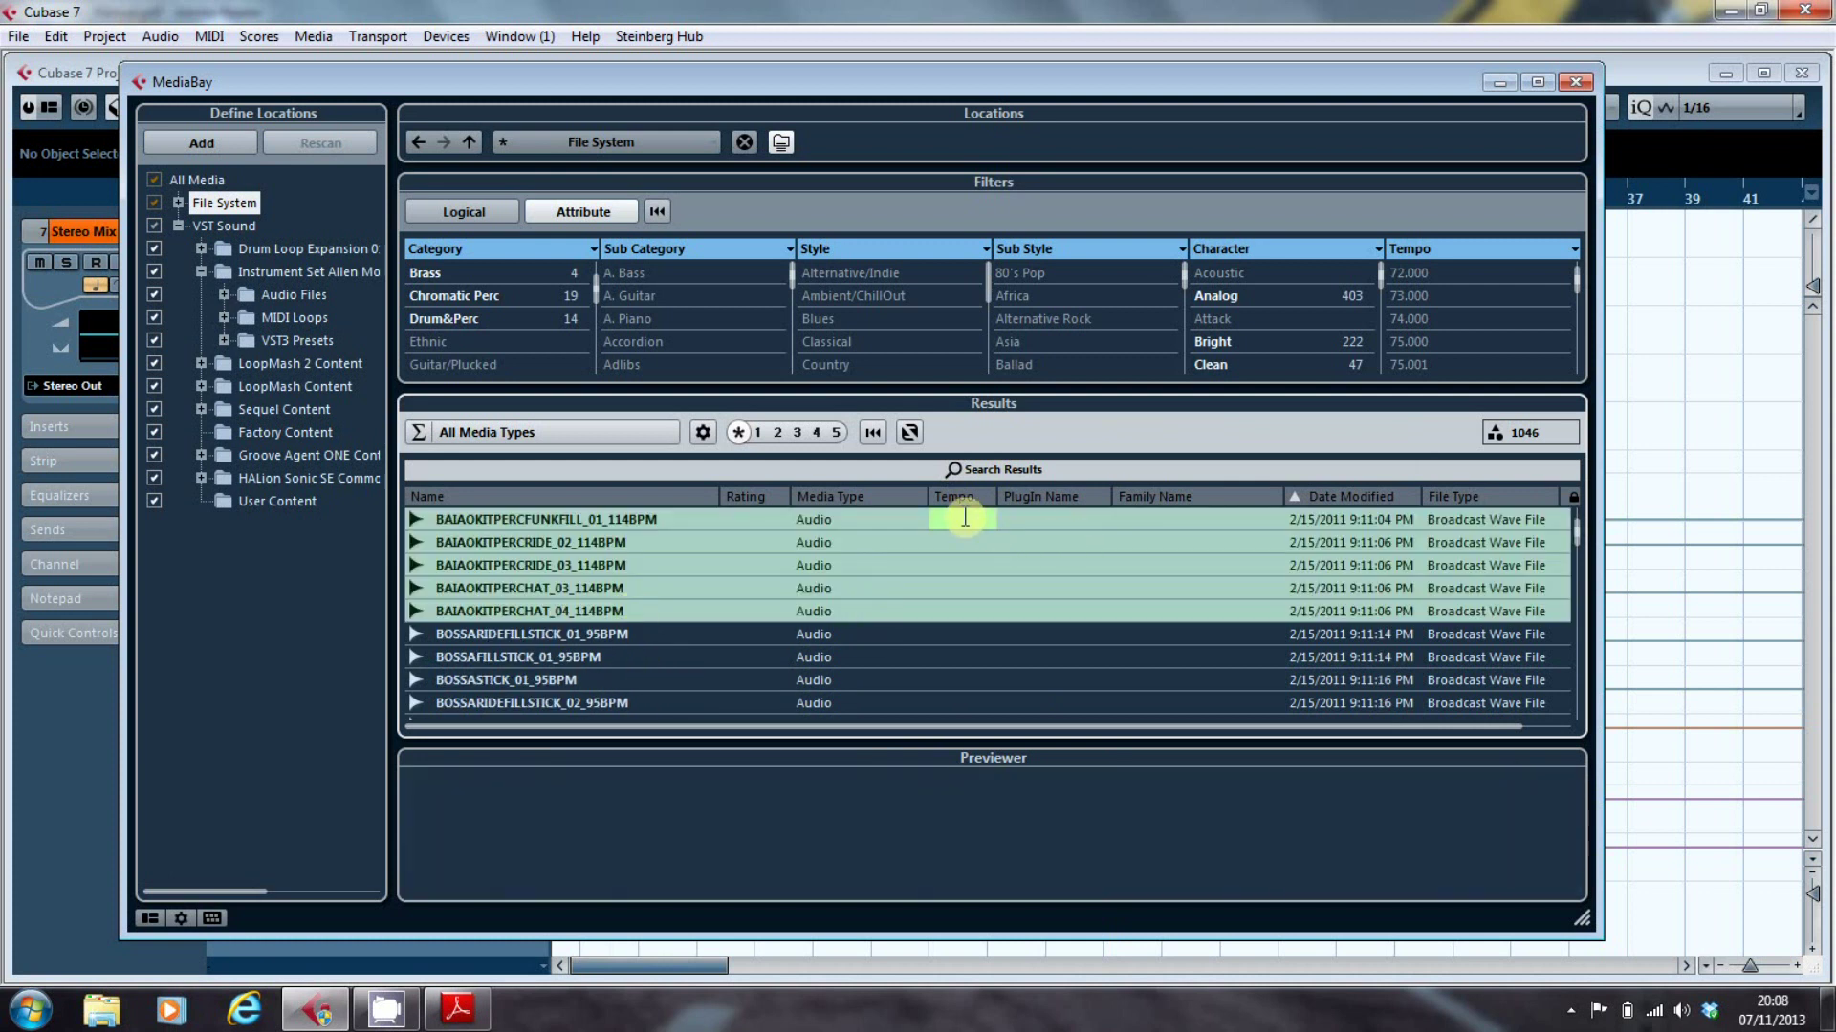
type("114")
key("Return")
double_click(1160, 518)
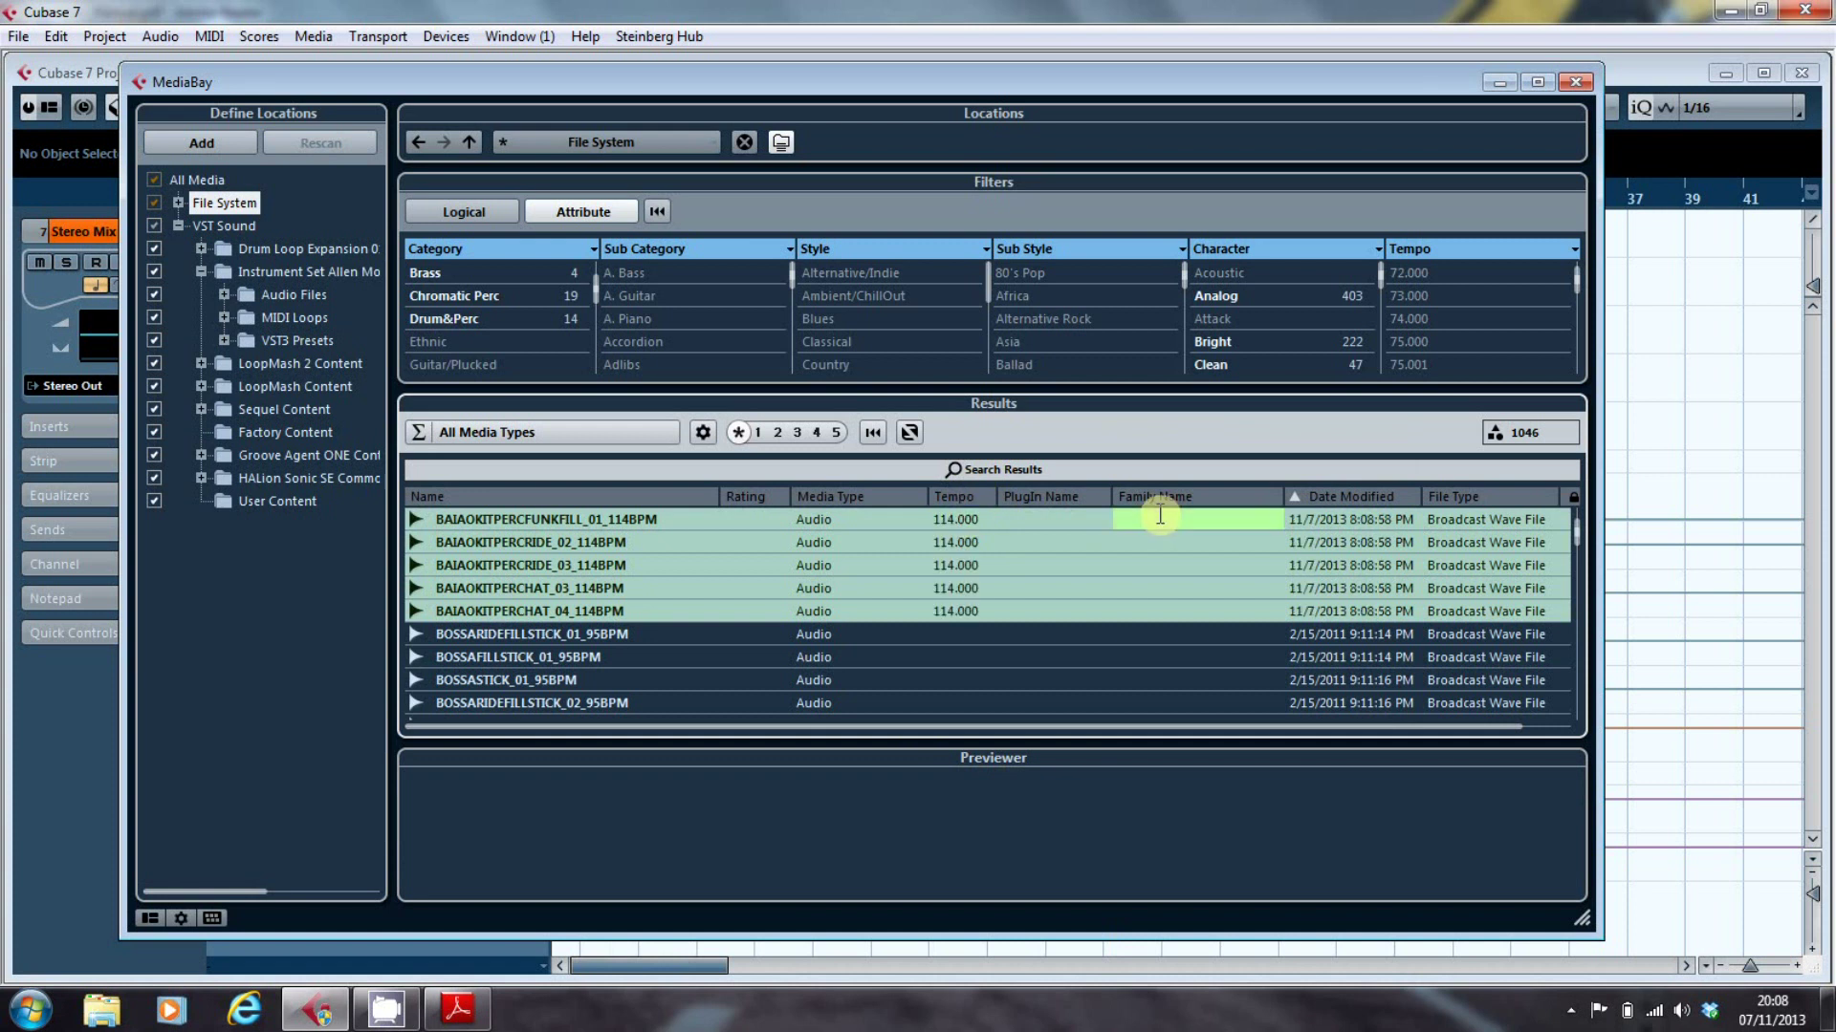
left_click(1187, 447)
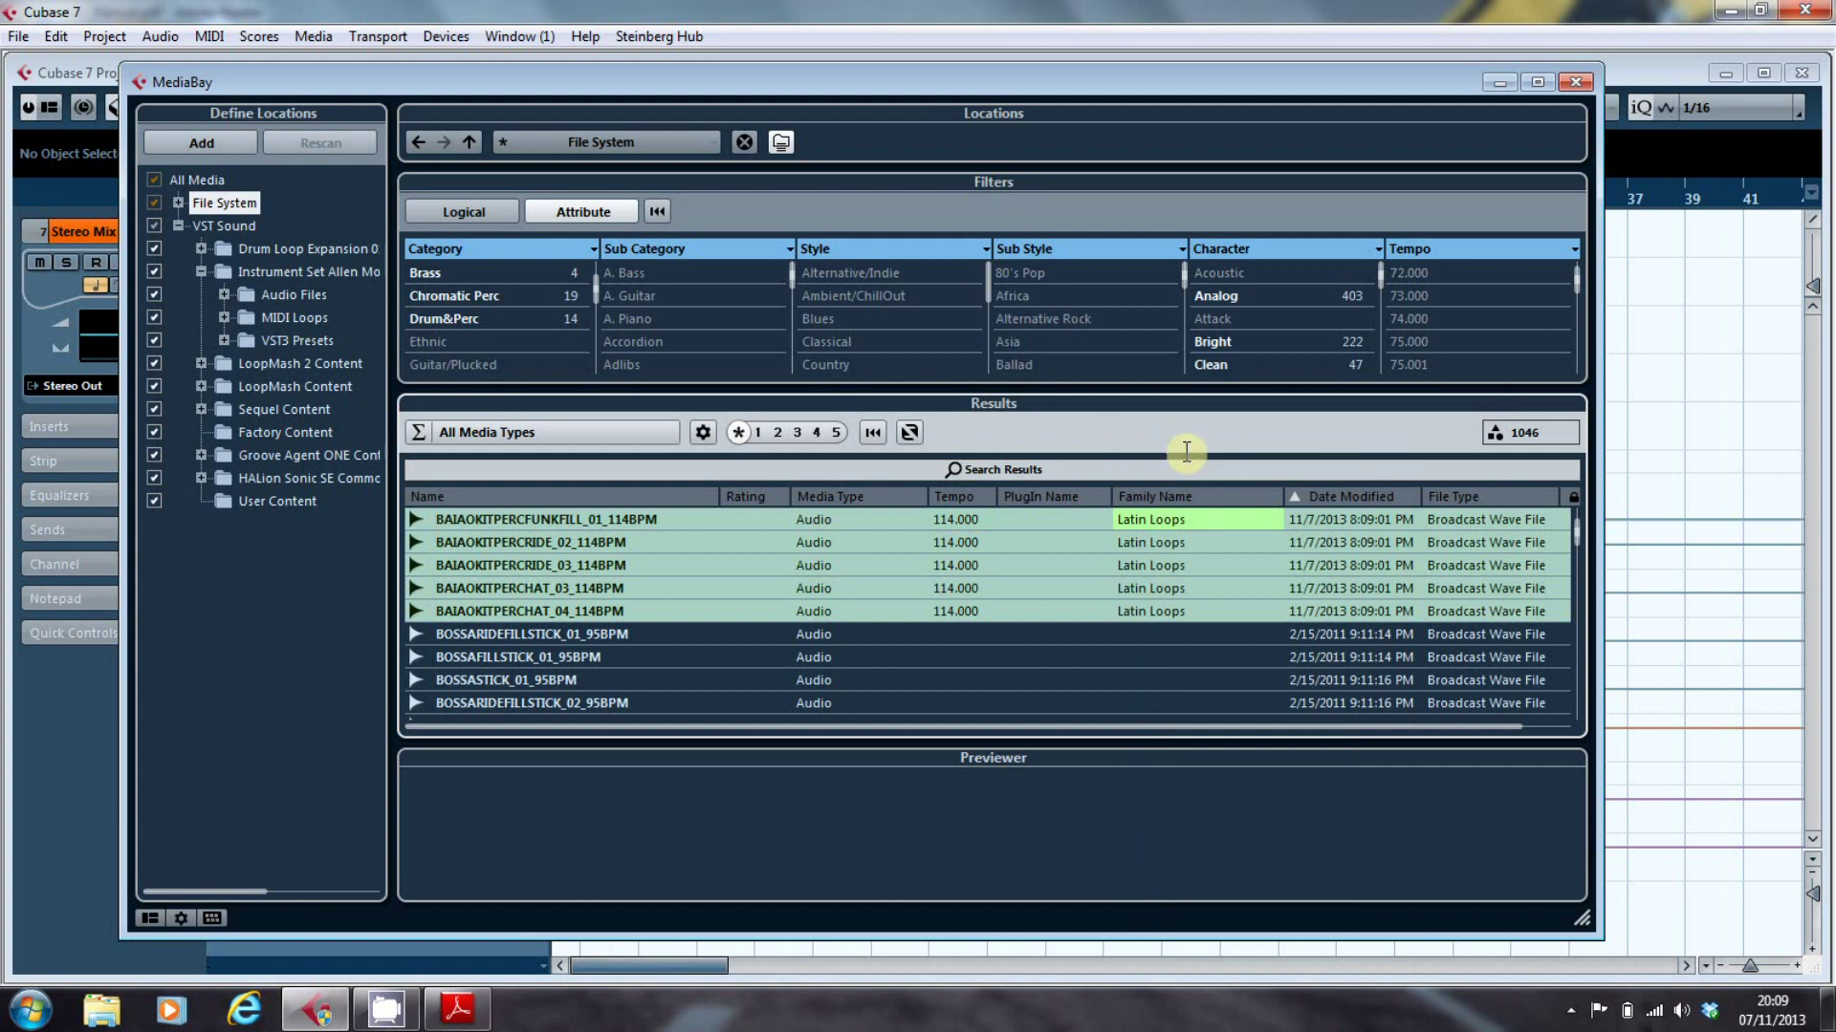